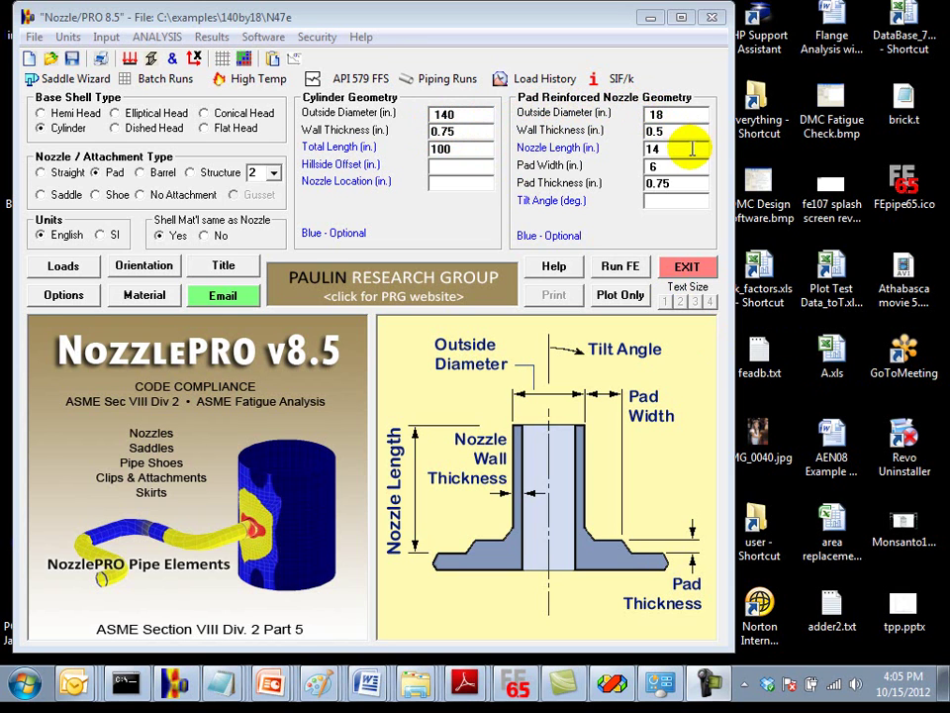
Review the pad-reinforced nozzle length, the nozzle loads with pressure, and the analysis options without changing them
{"action": "left_click", "coordinate": [658, 148]}
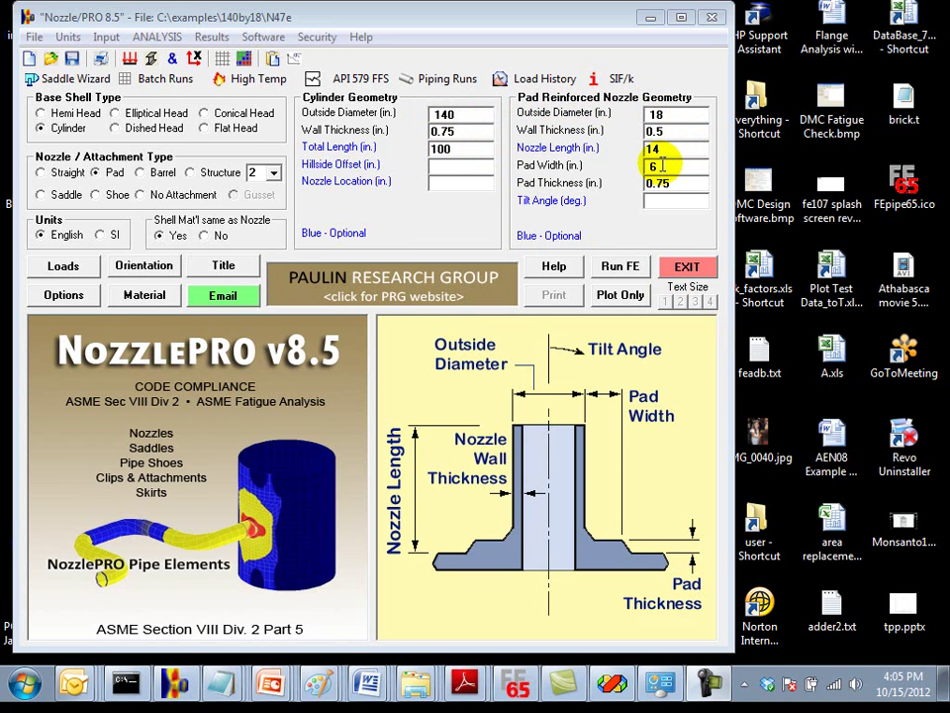
{"action": "left_click", "coordinate": [89, 267]}
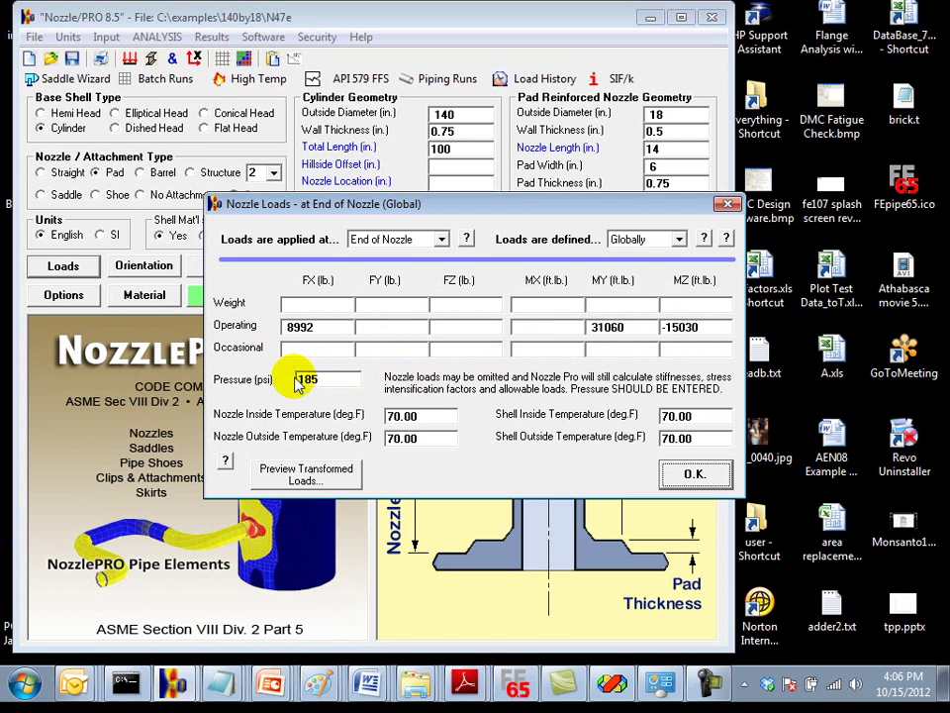
{"action": "left_click", "coordinate": [683, 477]}
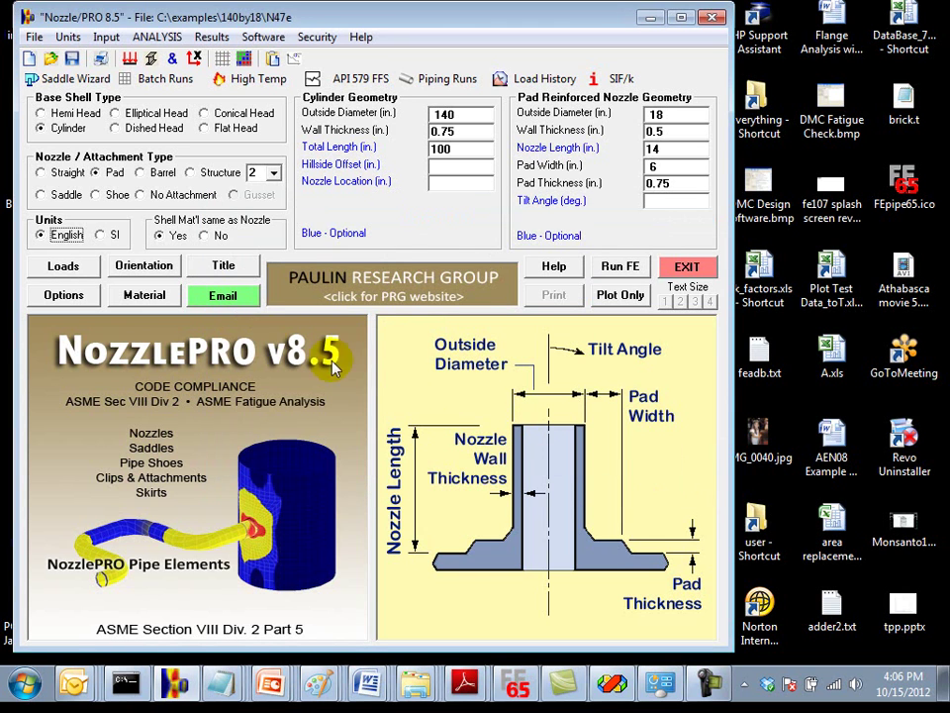
{"action": "left_click", "coordinate": [81, 294]}
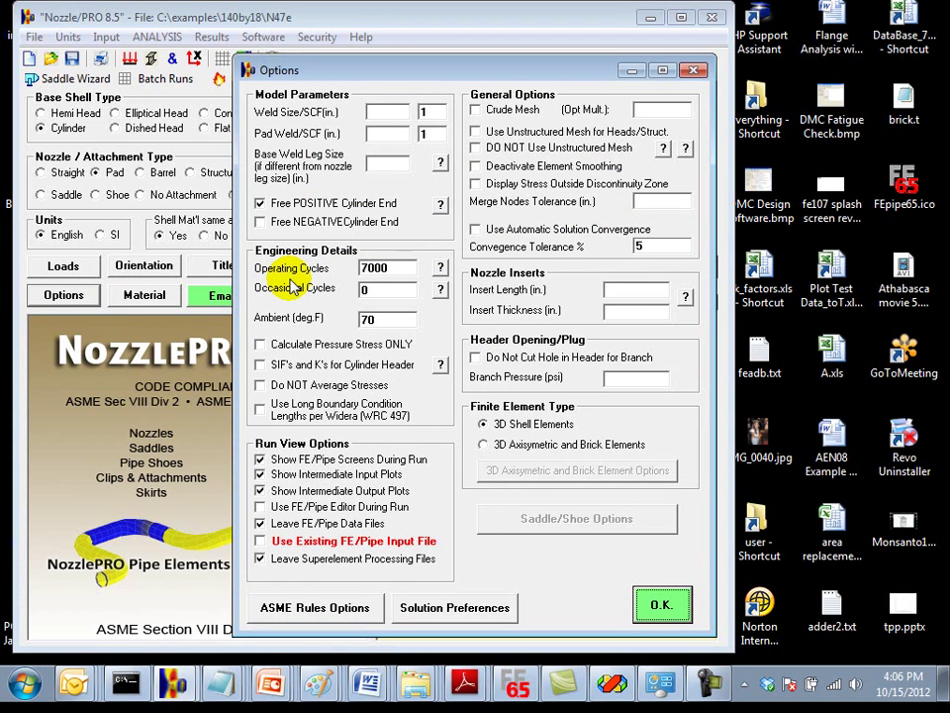
{"action": "left_click", "coordinate": [648, 599]}
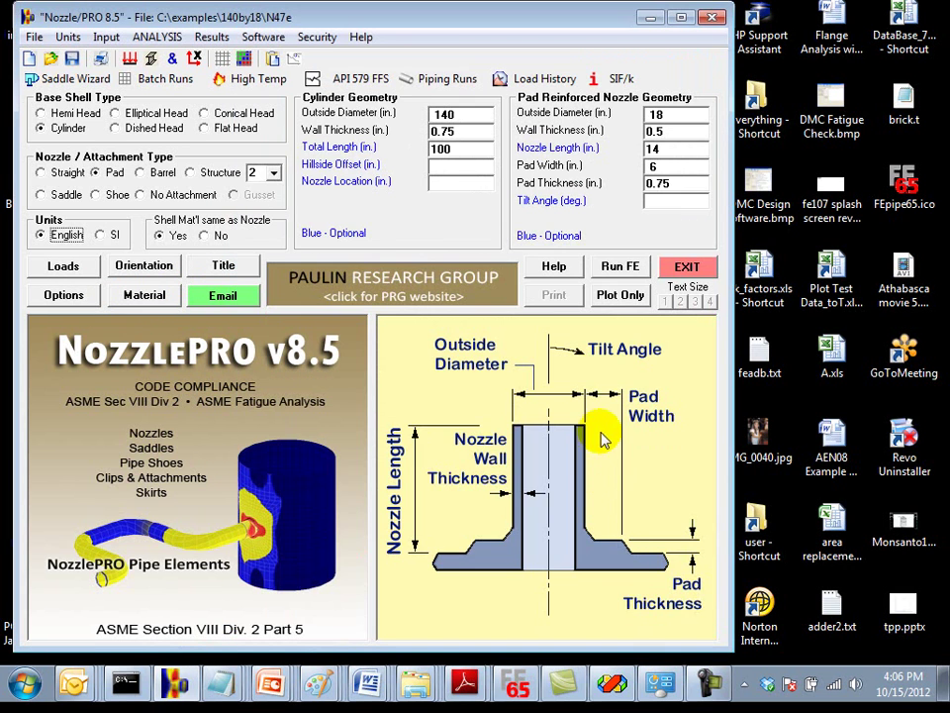
Preview the model's mesh plot and run the finite element analysis, updating the output with the new results
{"action": "left_click", "coordinate": [625, 307]}
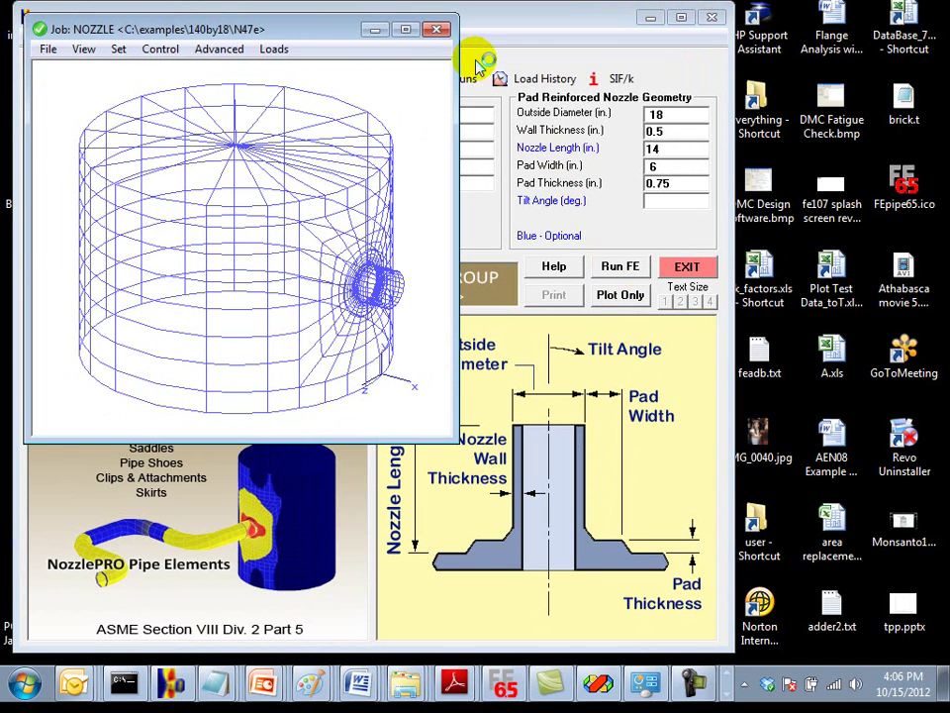
{"action": "left_click", "coordinate": [437, 31]}
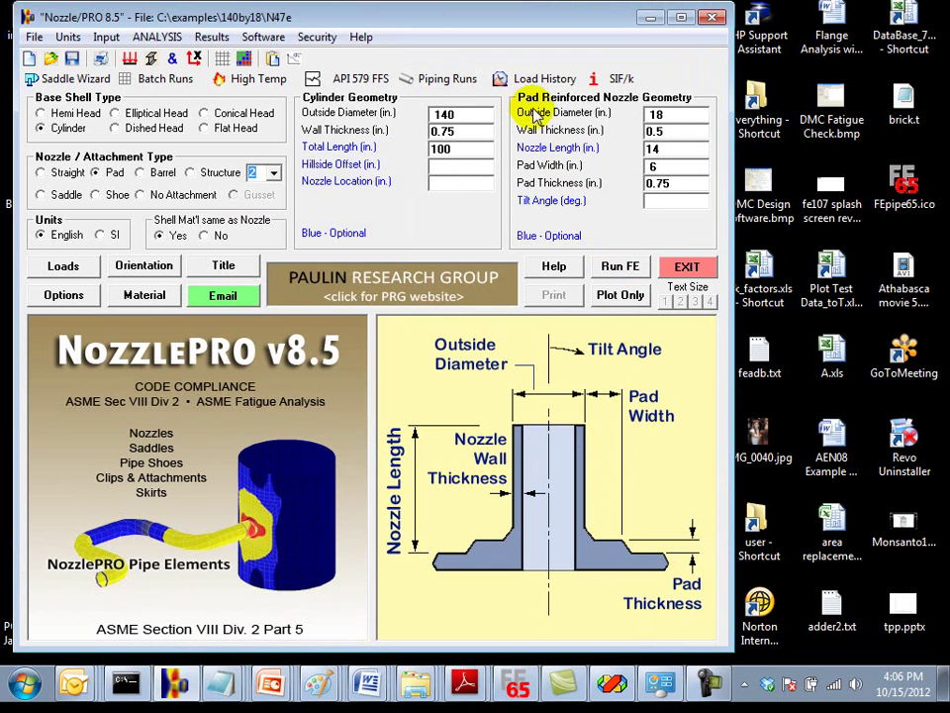
{"action": "left_click", "coordinate": [619, 269]}
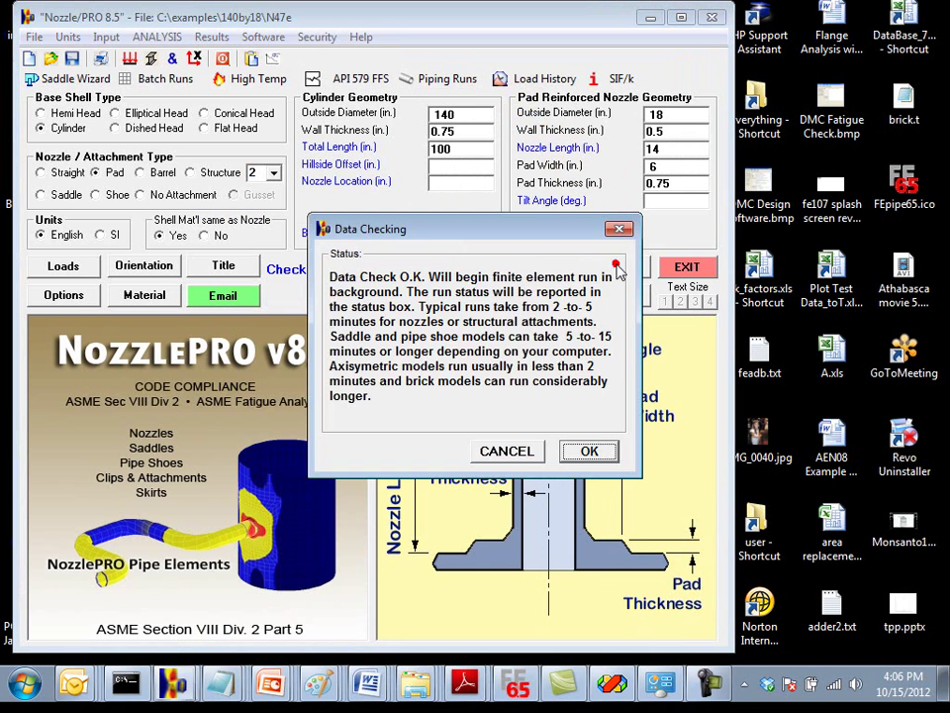
{"action": "left_click", "coordinate": [589, 451]}
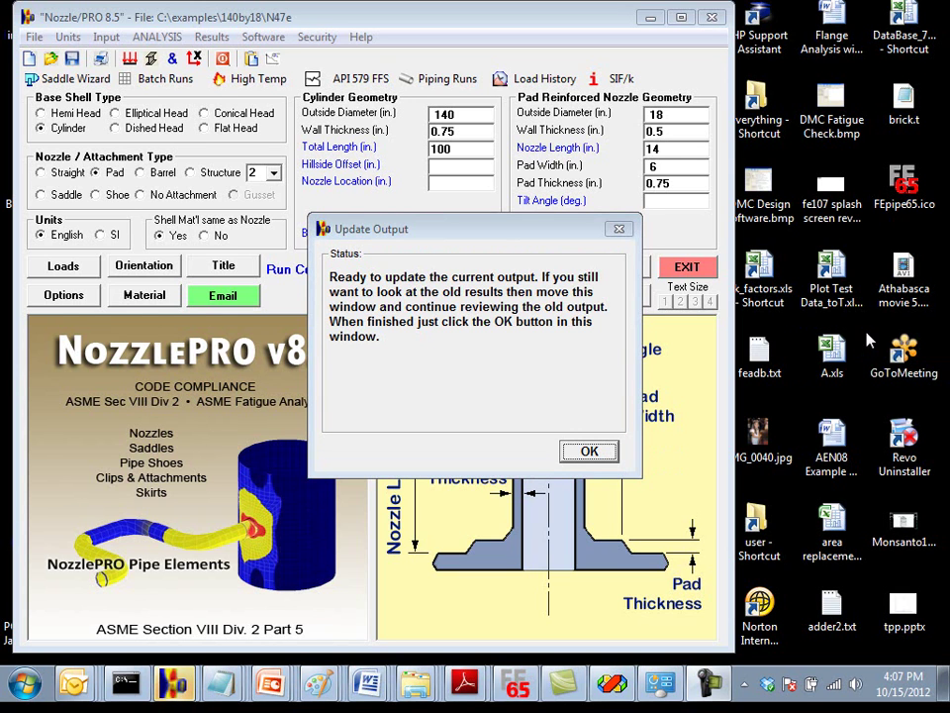
{"action": "left_click", "coordinate": [602, 447]}
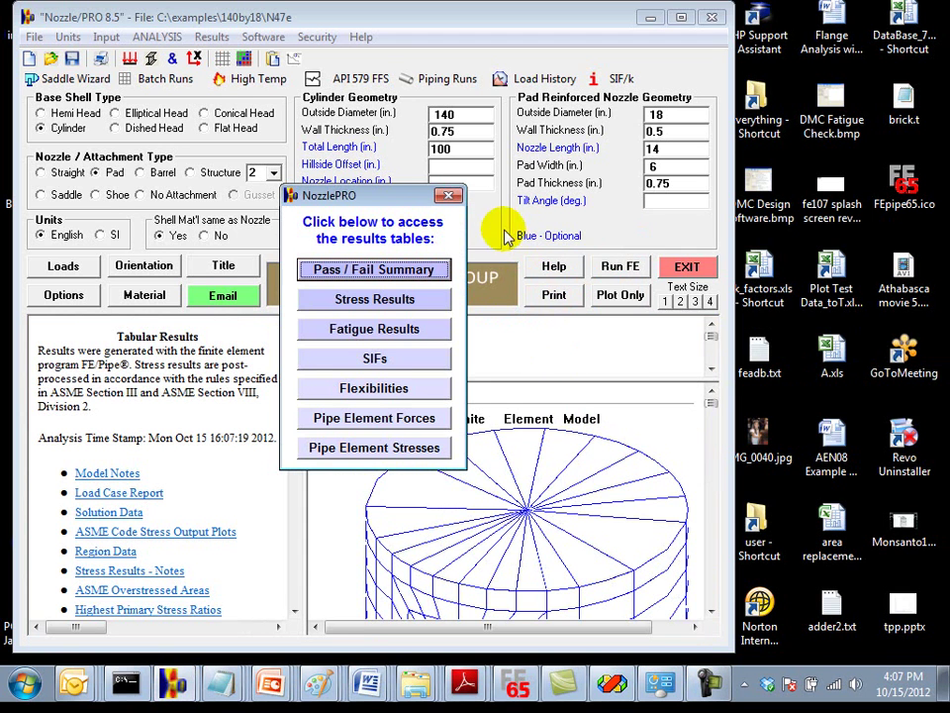
{"action": "left_click", "coordinate": [449, 197]}
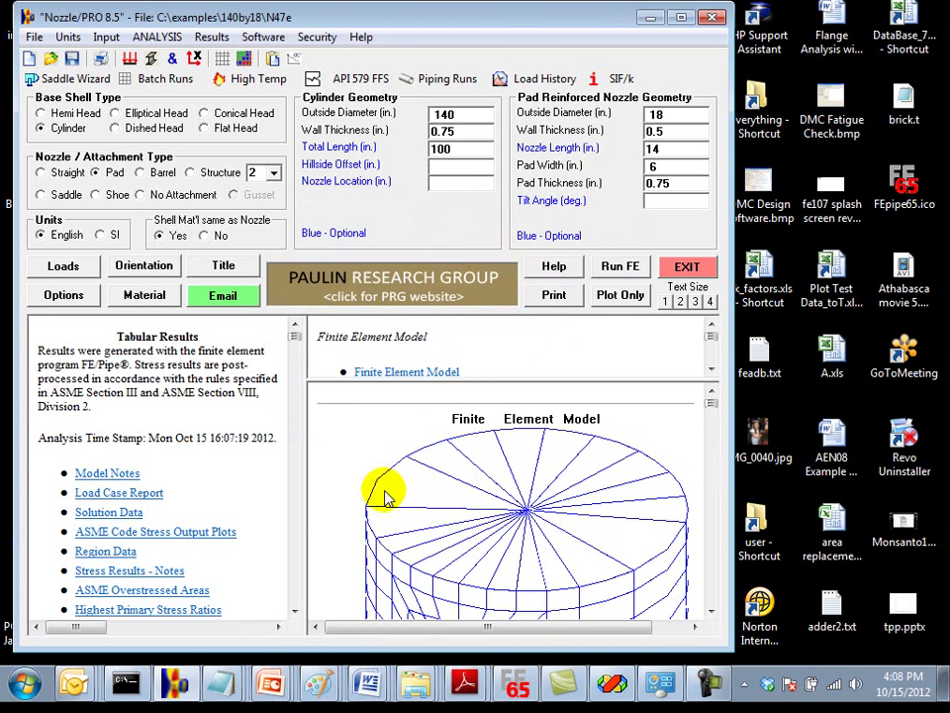
Examine the ASME Overstressed Areas and Highest Fatigue Stress Ratios sections of the tabular results, widening the report pane for reading
{"action": "left_click", "coordinate": [131, 591]}
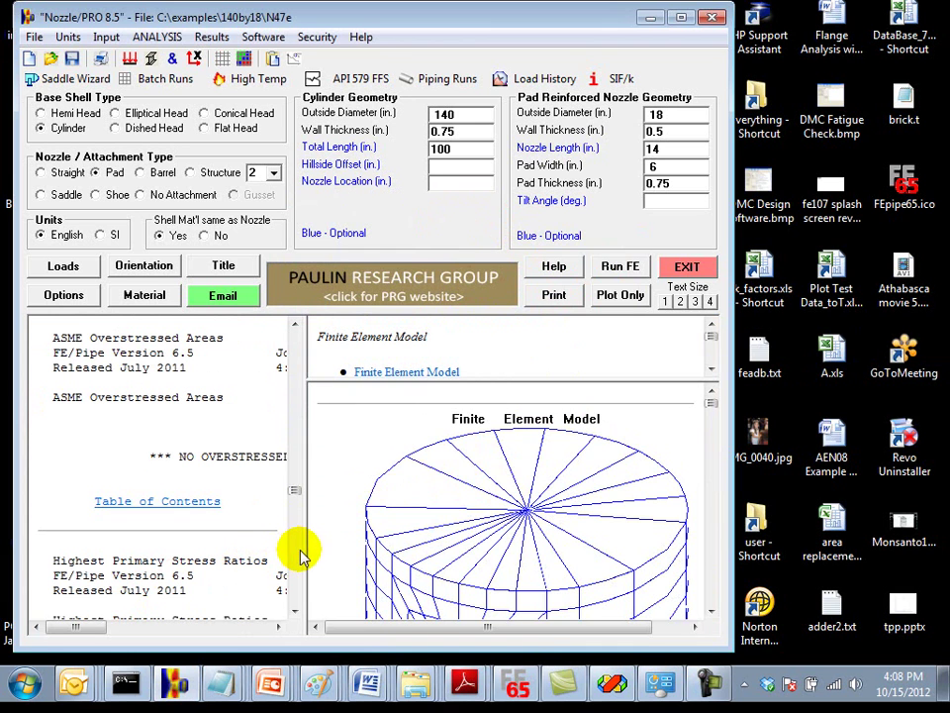
{"action": "left_click_drag", "start_coordinate": [303, 547], "coordinate": [552, 592]}
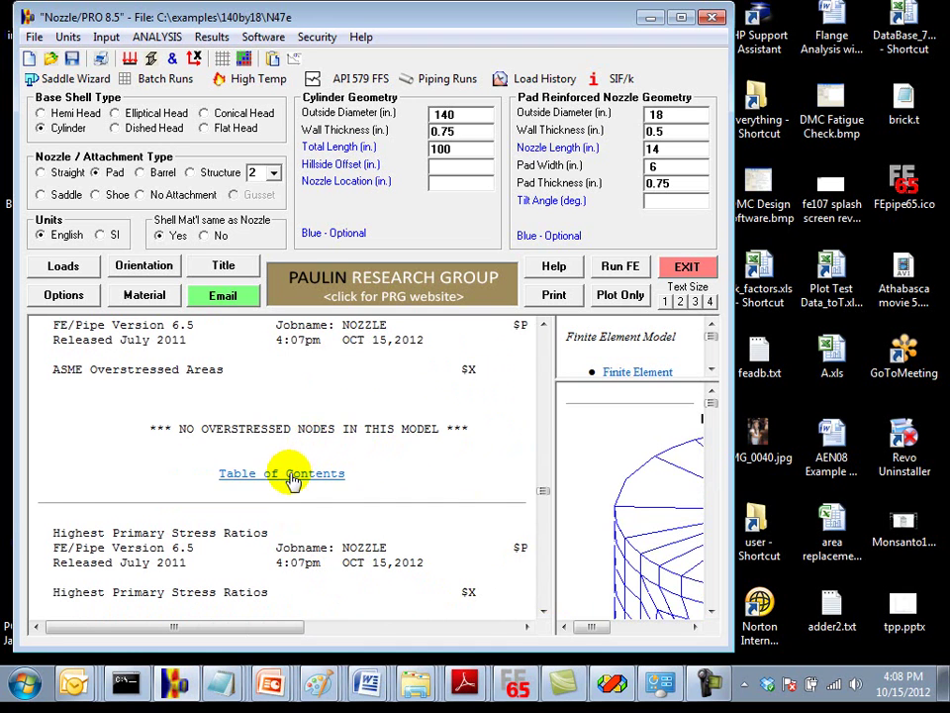
{"action": "left_click", "coordinate": [291, 476]}
{"action": "scroll", "coordinate": [272, 484], "scroll_direction": "down", "scroll_amount": 2}
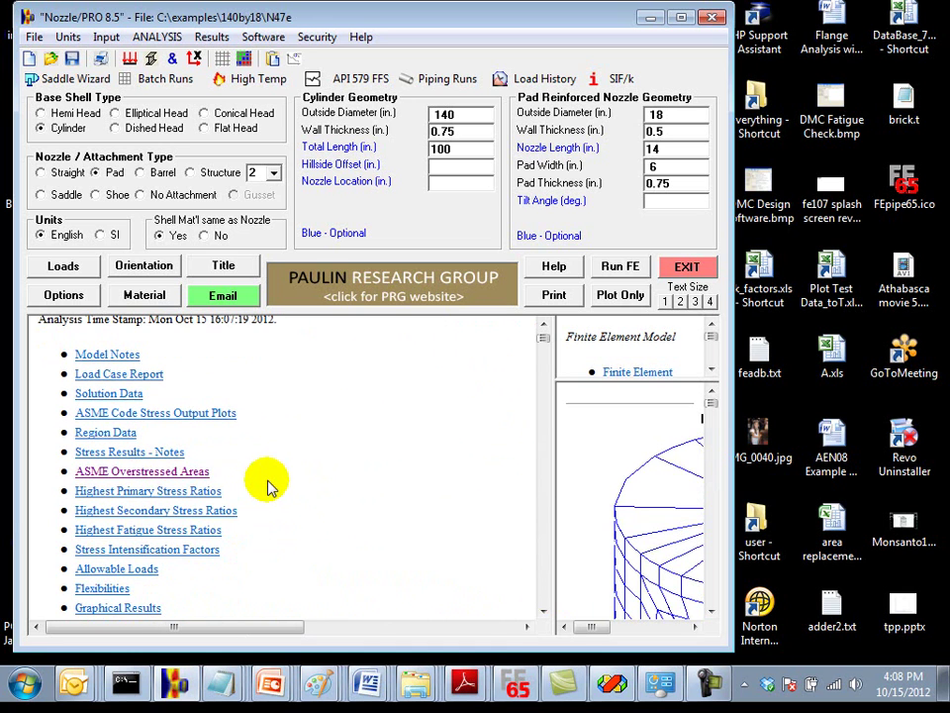
{"action": "left_click", "coordinate": [136, 536]}
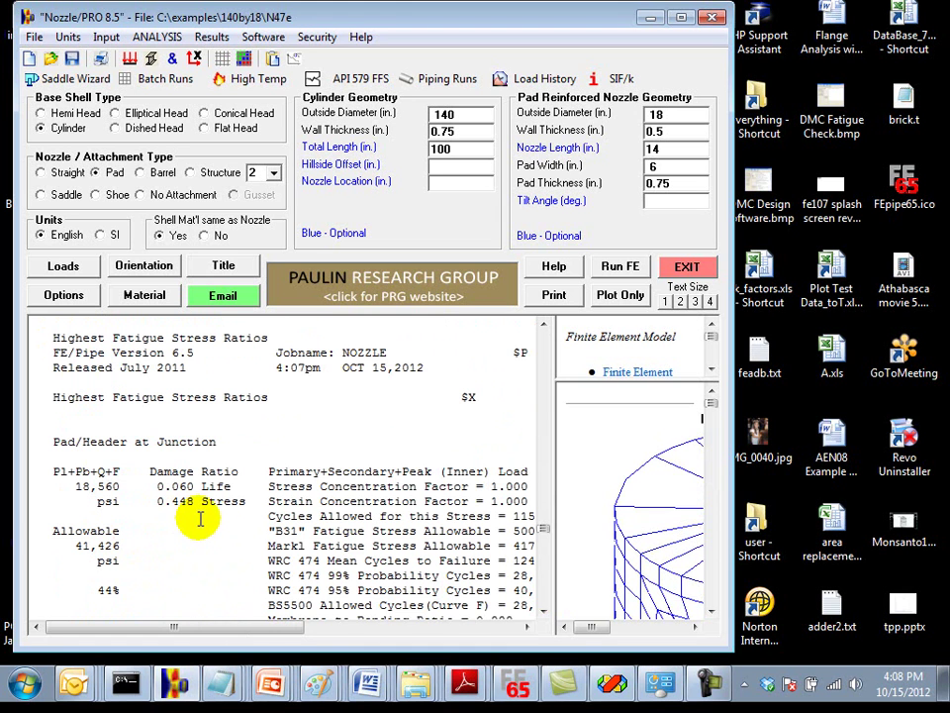
{"action": "scroll", "coordinate": [200, 519], "scroll_direction": "down", "scroll_amount": 6}
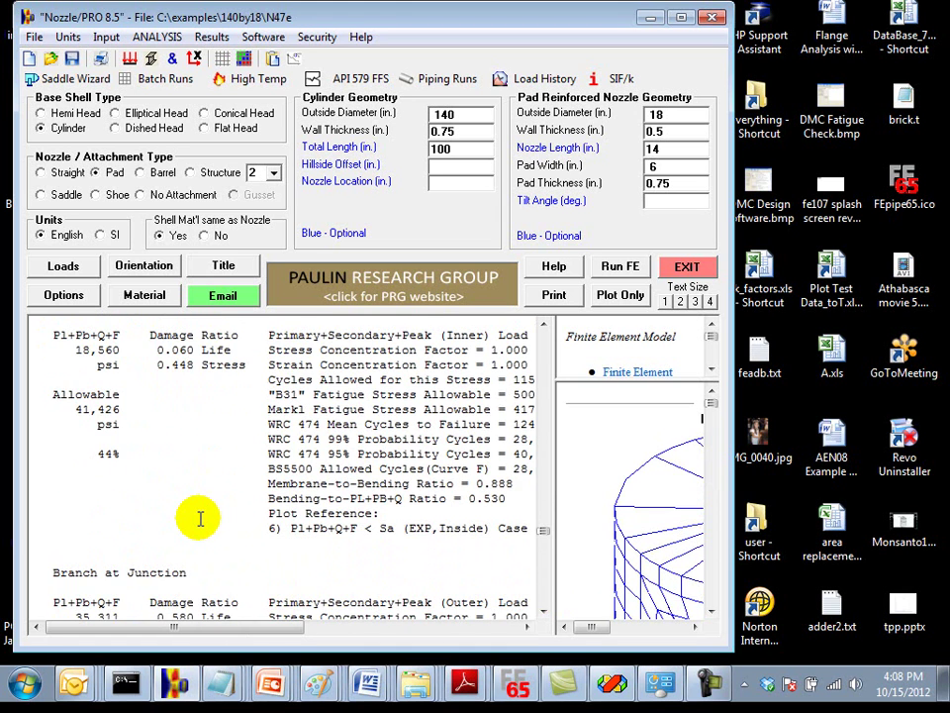
{"action": "scroll", "coordinate": [199, 515], "scroll_direction": "down", "scroll_amount": 2}
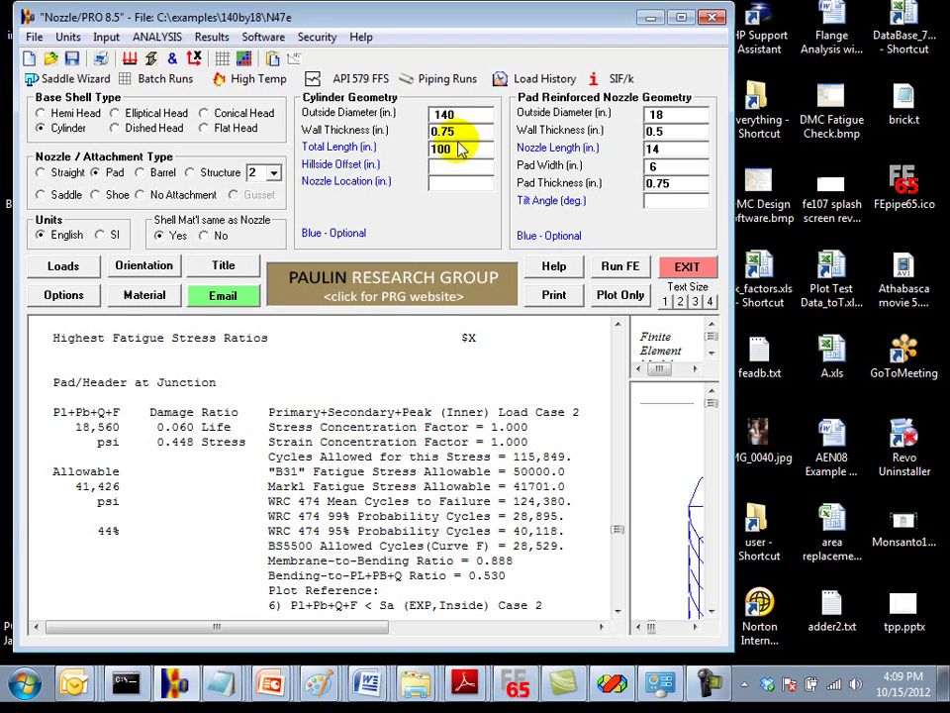
Enable the option to establish rigorous fatigue load cases for analysis in the ASME rules options
{"action": "left_click", "coordinate": [67, 295]}
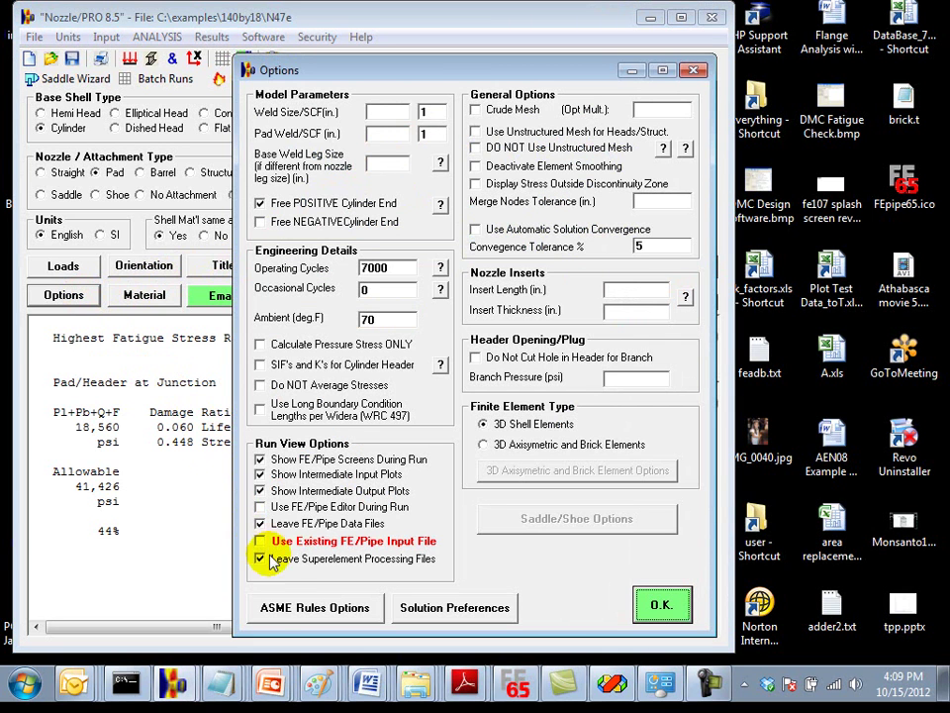
{"action": "left_click", "coordinate": [285, 614]}
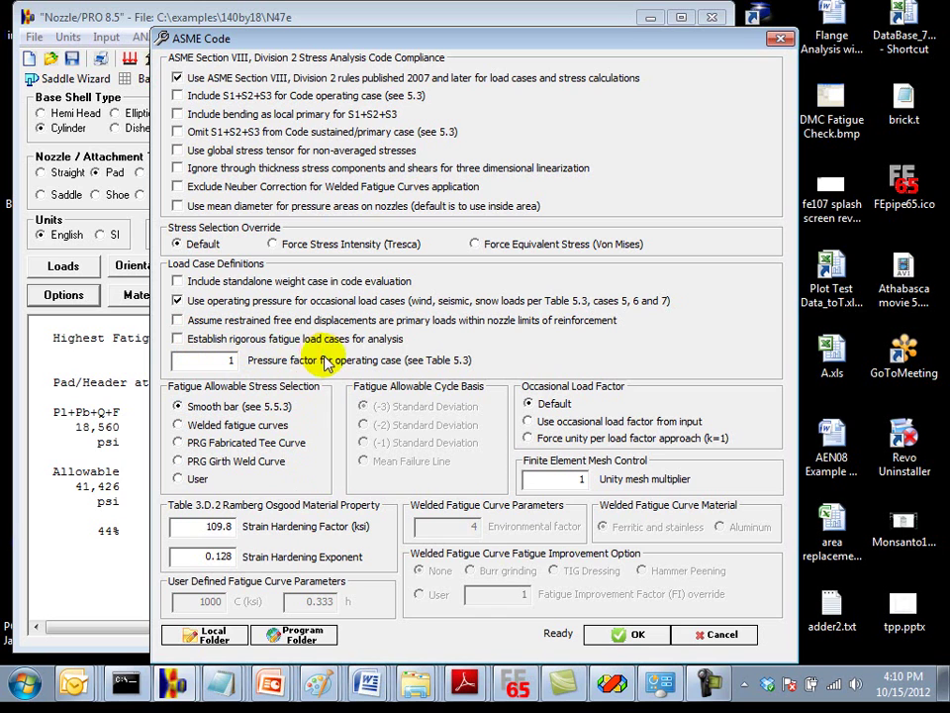
{"action": "left_click", "coordinate": [259, 339]}
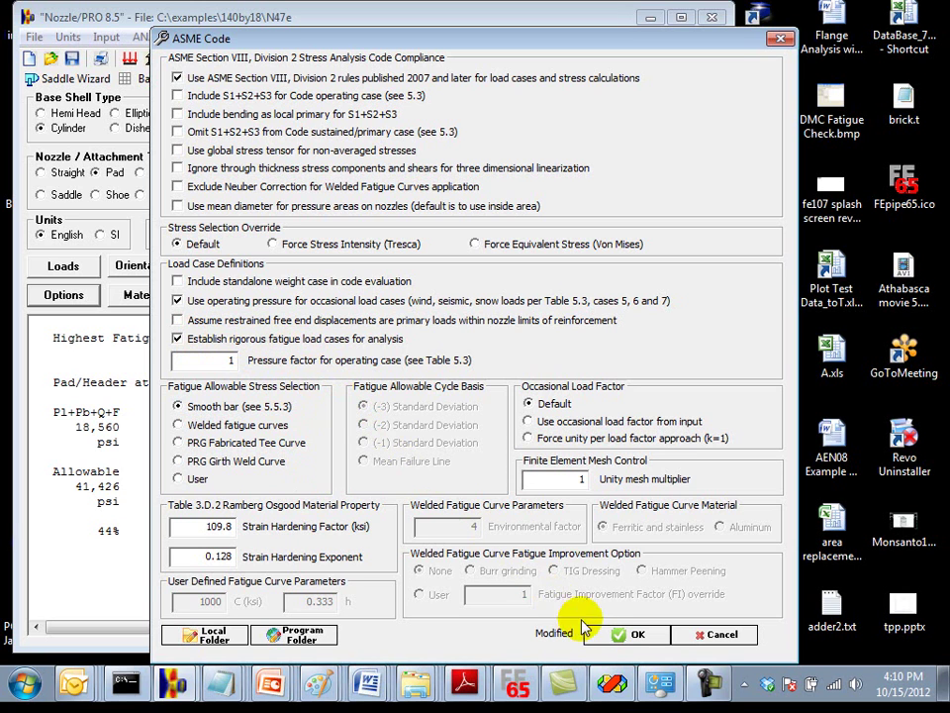
{"action": "left_click", "coordinate": [634, 634]}
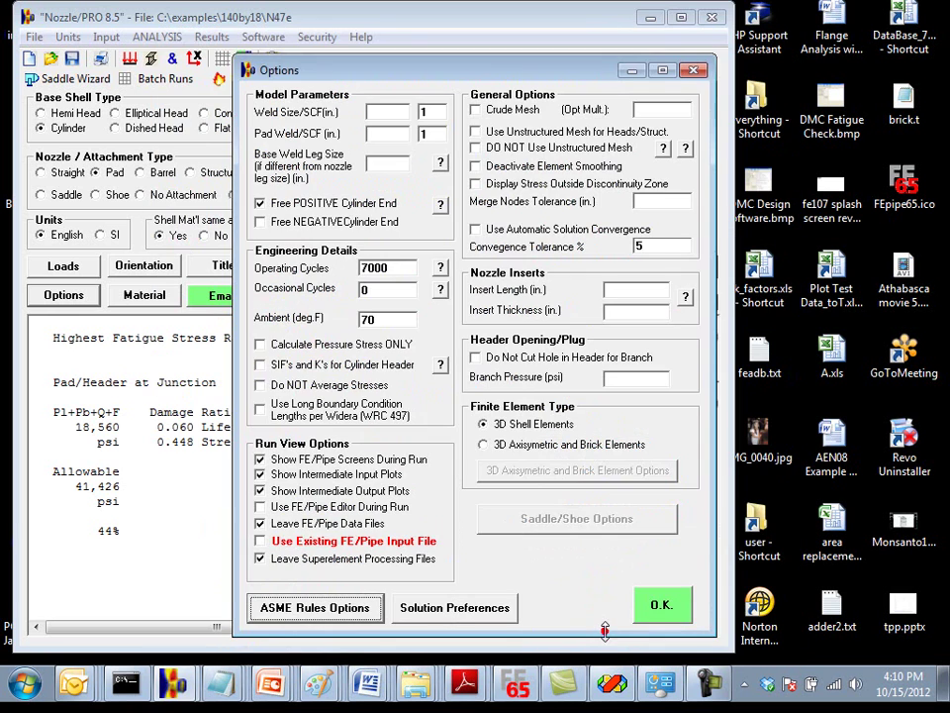
{"action": "left_click", "coordinate": [657, 608]}
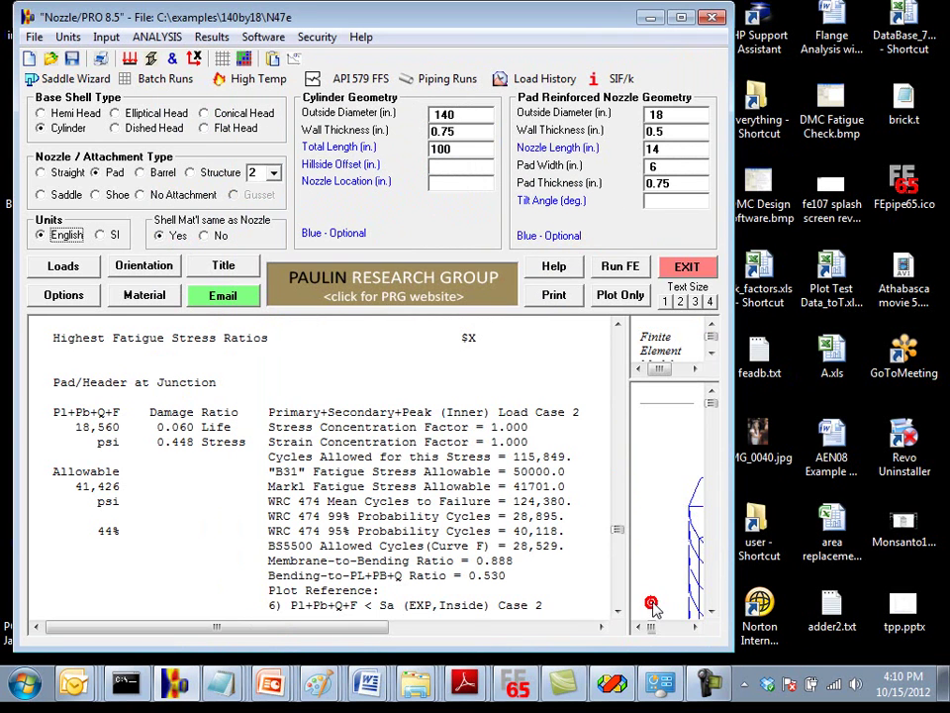
Rerun the finite element analysis with the rigorous fatigue load cases and update the output
{"action": "left_click", "coordinate": [621, 267]}
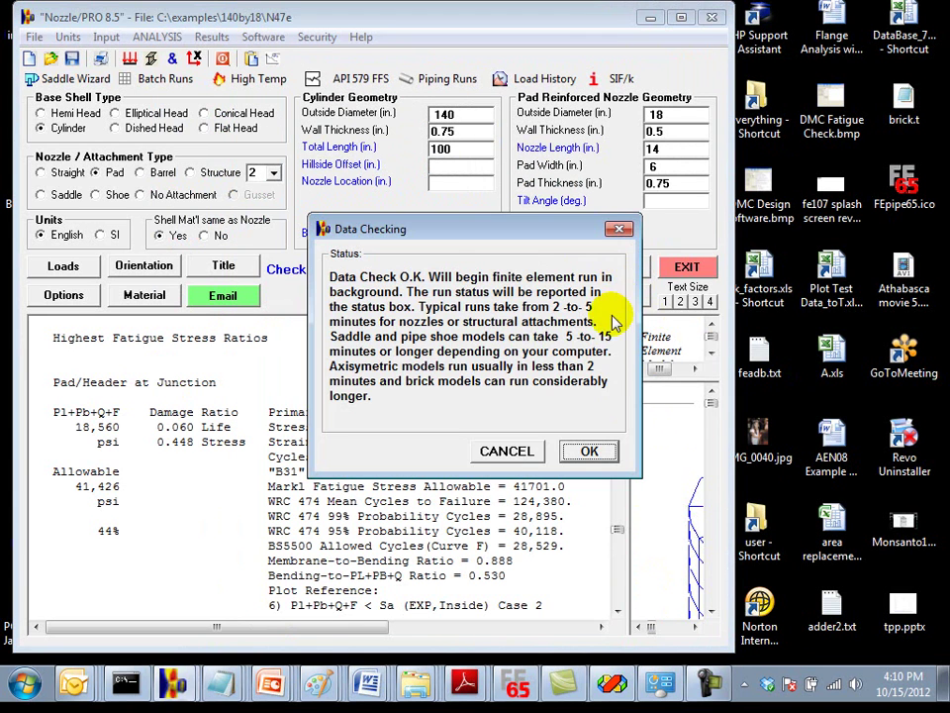
{"action": "left_click", "coordinate": [586, 450]}
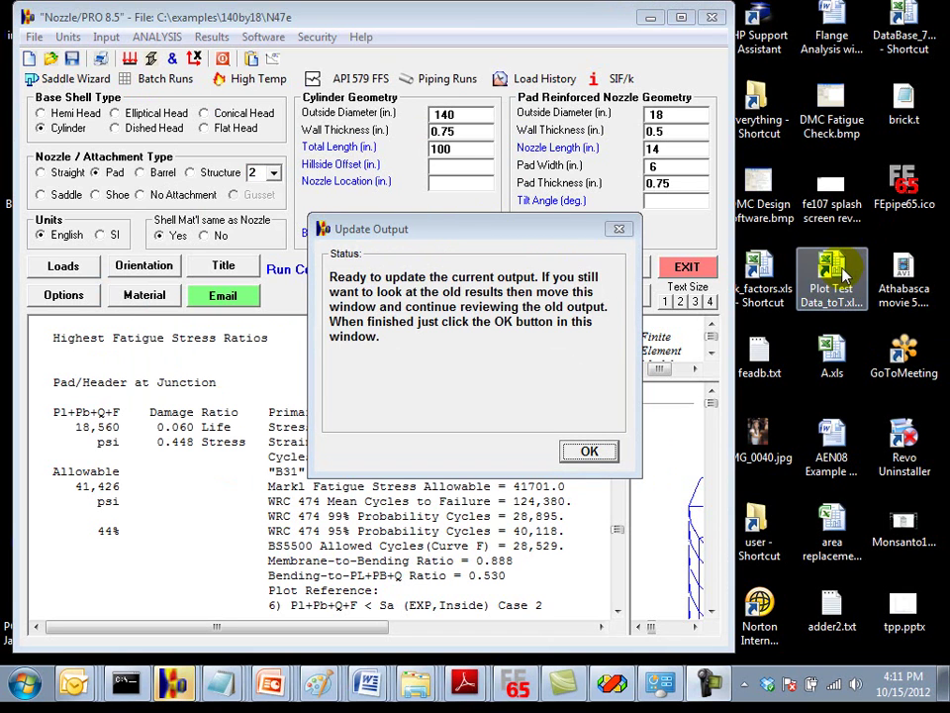
{"action": "left_click", "coordinate": [591, 451]}
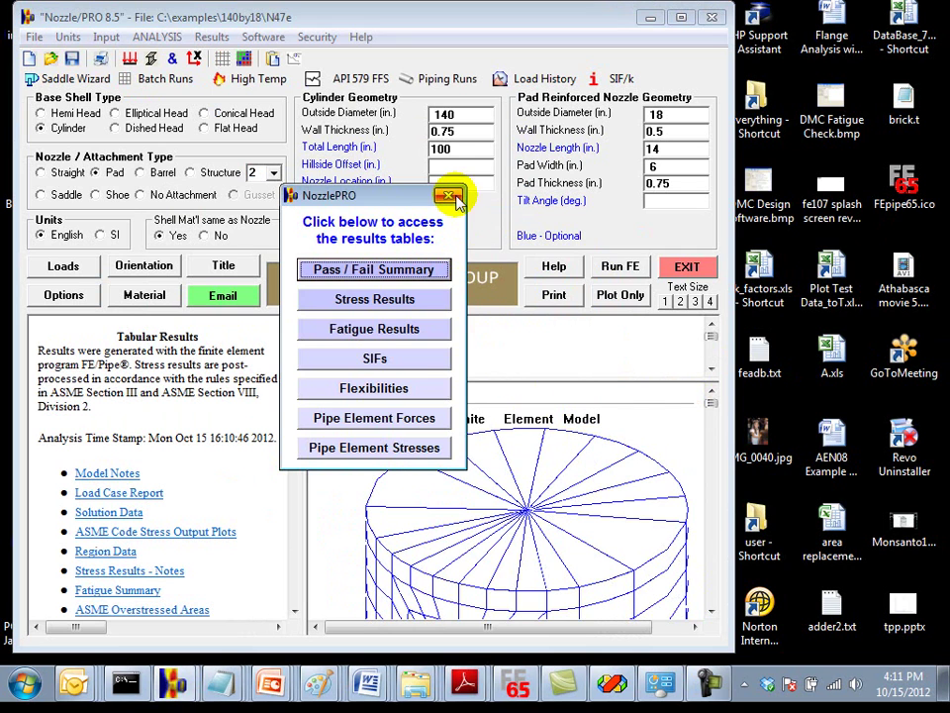
{"action": "left_click", "coordinate": [448, 189]}
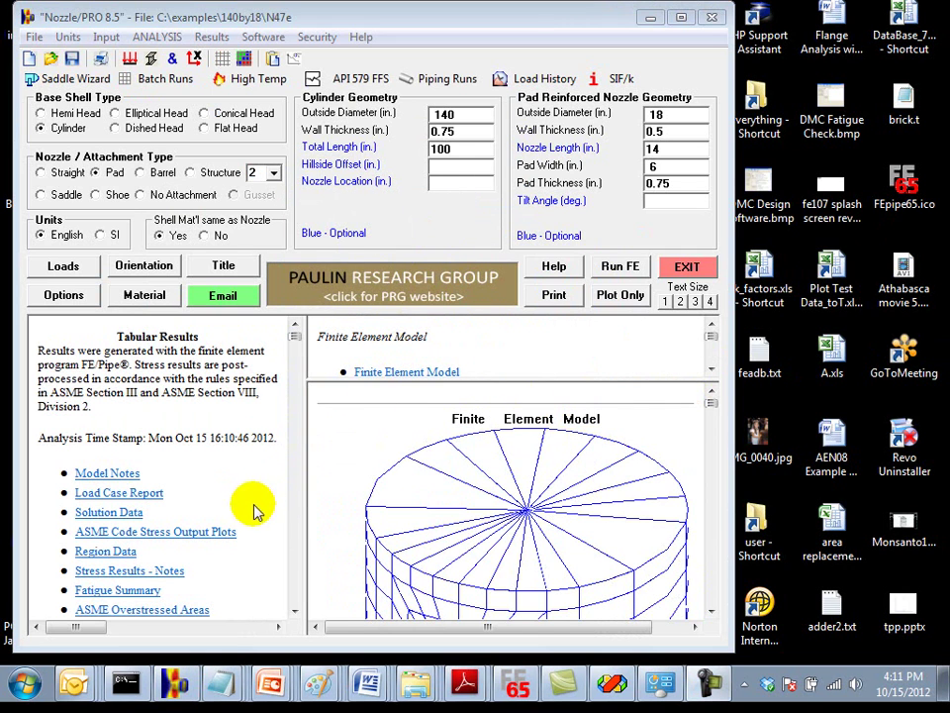
Examine the ASME Overstressed Areas report for the branch at the junction, highlighting the outer fatigue stress percentage and its load case
{"action": "left_click", "coordinate": [114, 610]}
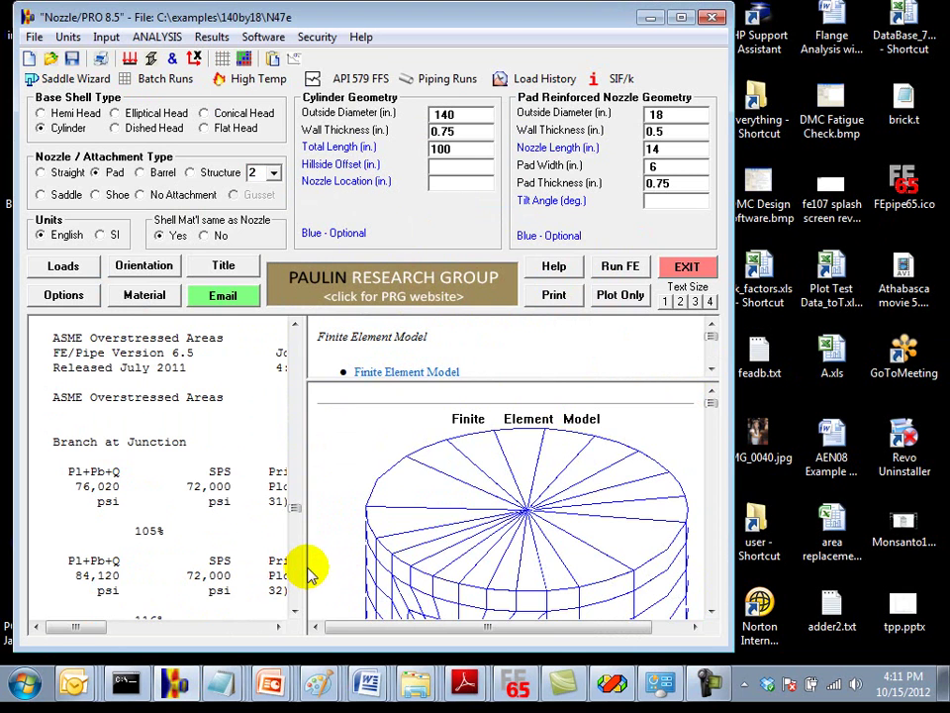
{"action": "left_click_drag", "start_coordinate": [305, 566], "coordinate": [674, 621]}
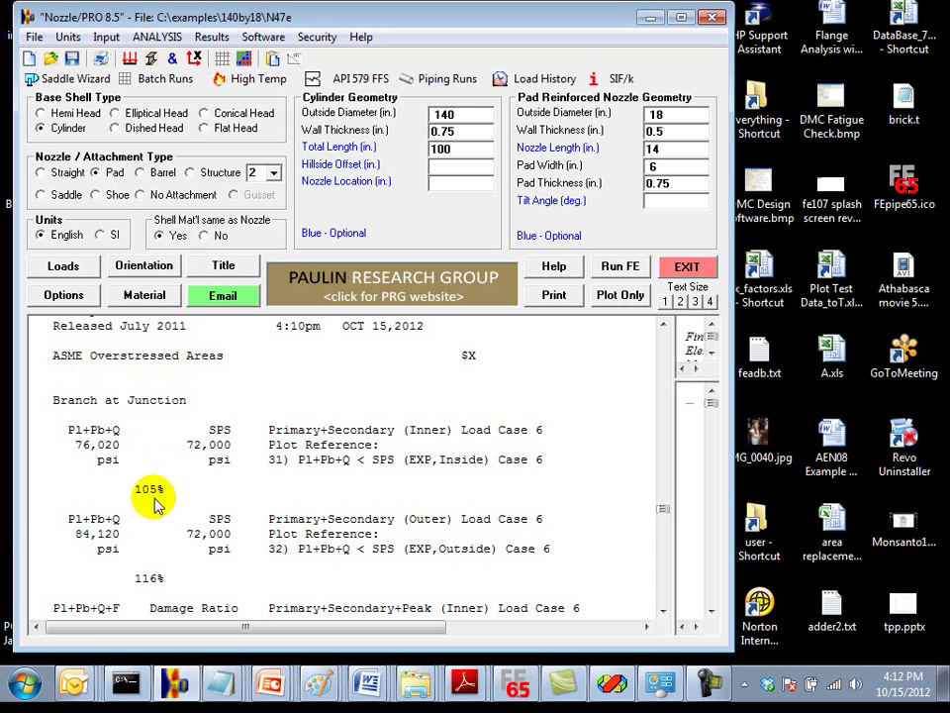
{"action": "scroll", "coordinate": [143, 584], "scroll_direction": "down", "scroll_amount": 1}
{"action": "scroll", "coordinate": [144, 584], "scroll_direction": "down", "scroll_amount": 4}
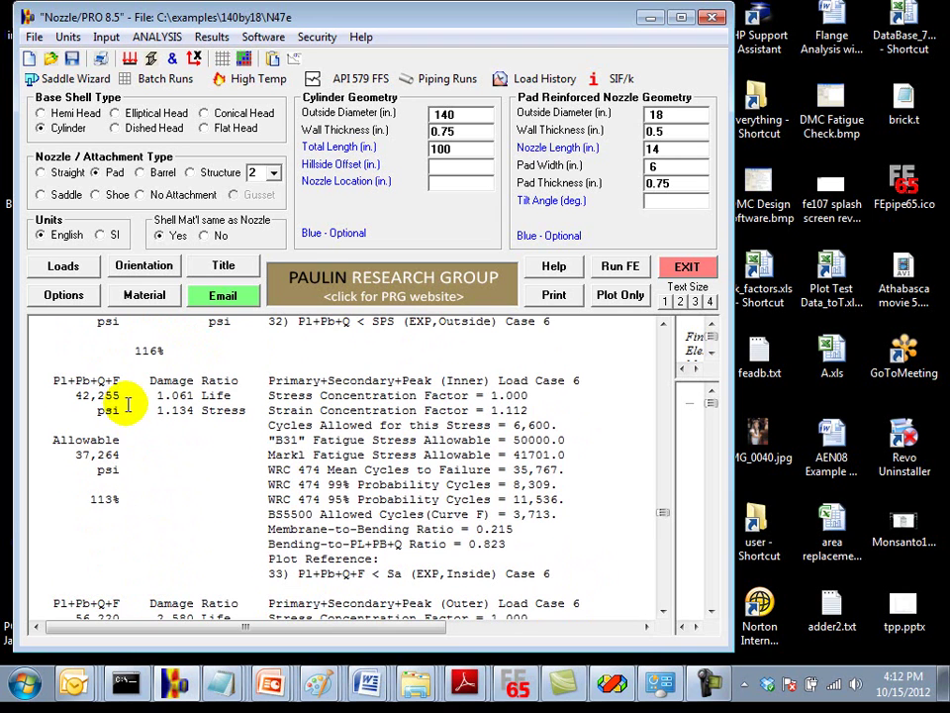
{"action": "scroll", "coordinate": [138, 494], "scroll_direction": "down", "scroll_amount": 2}
{"action": "scroll", "coordinate": [141, 503], "scroll_direction": "down", "scroll_amount": 2}
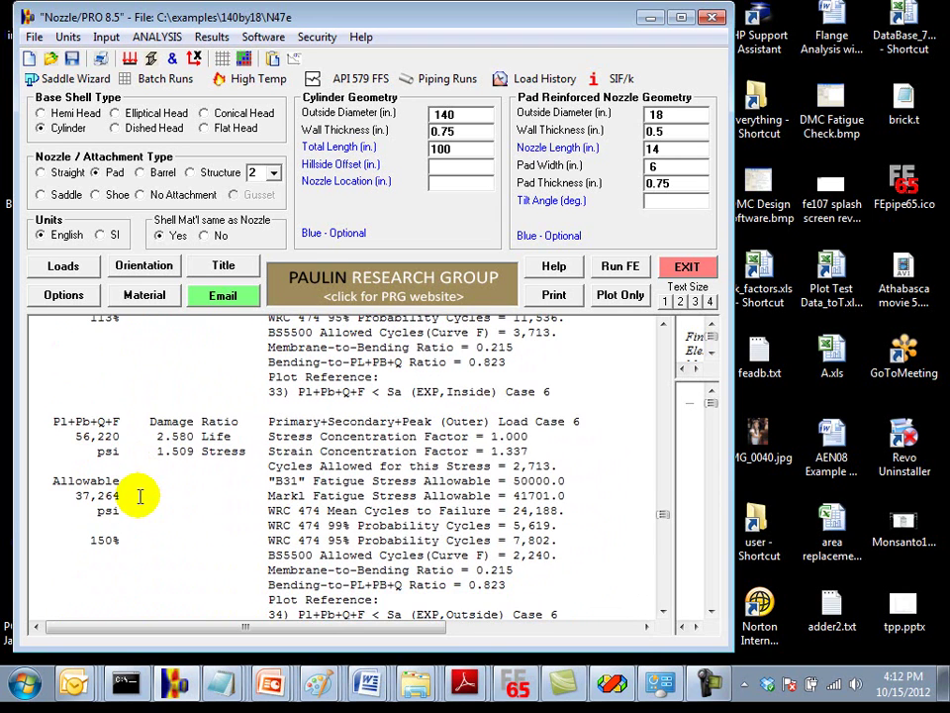
{"action": "left_click_drag", "start_coordinate": [68, 539], "coordinate": [133, 543]}
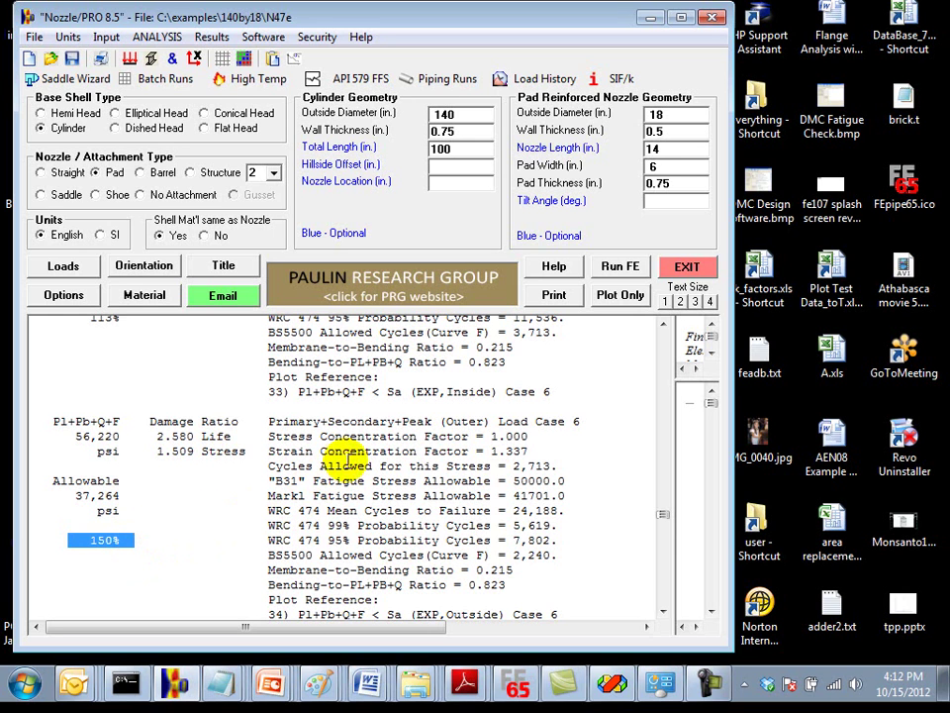
{"action": "left_click_drag", "start_coordinate": [584, 422], "coordinate": [503, 428]}
{"action": "scroll", "coordinate": [517, 424], "scroll_direction": "up", "scroll_amount": 6}
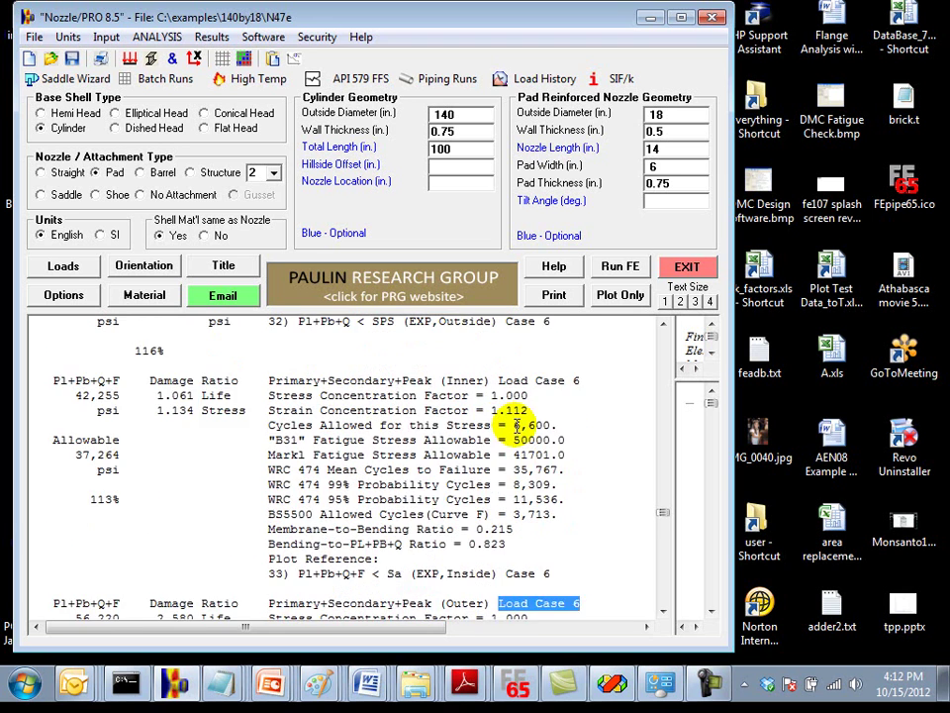
{"action": "scroll", "coordinate": [516, 424], "scroll_direction": "up", "scroll_amount": 5}
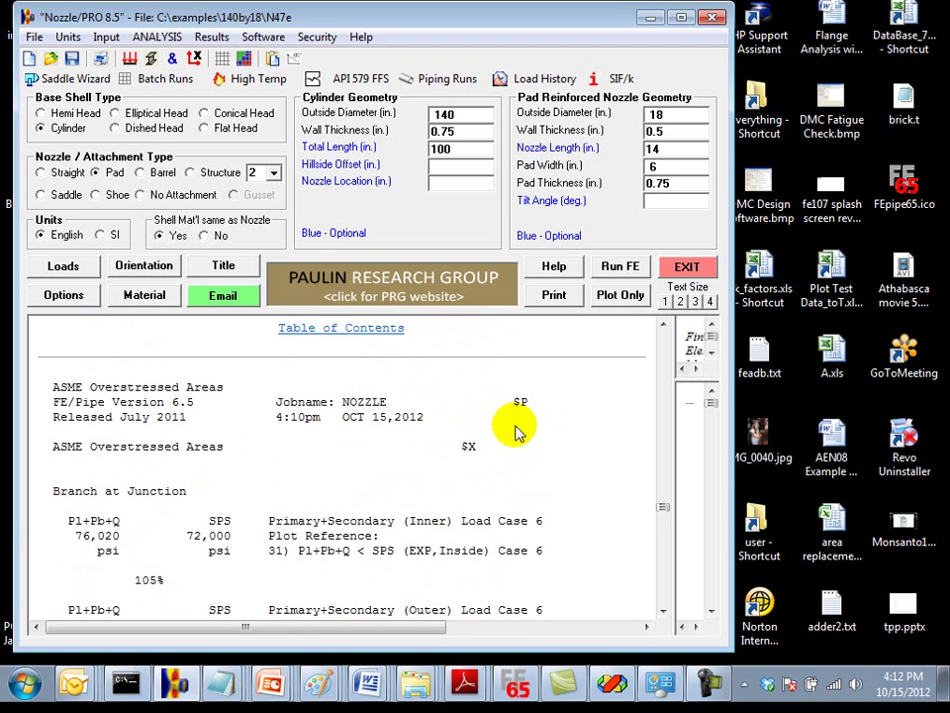
Examine the Load Case Report of the tabular results, reading the operating and range case definitions and their load combinations
{"action": "left_click", "coordinate": [389, 333]}
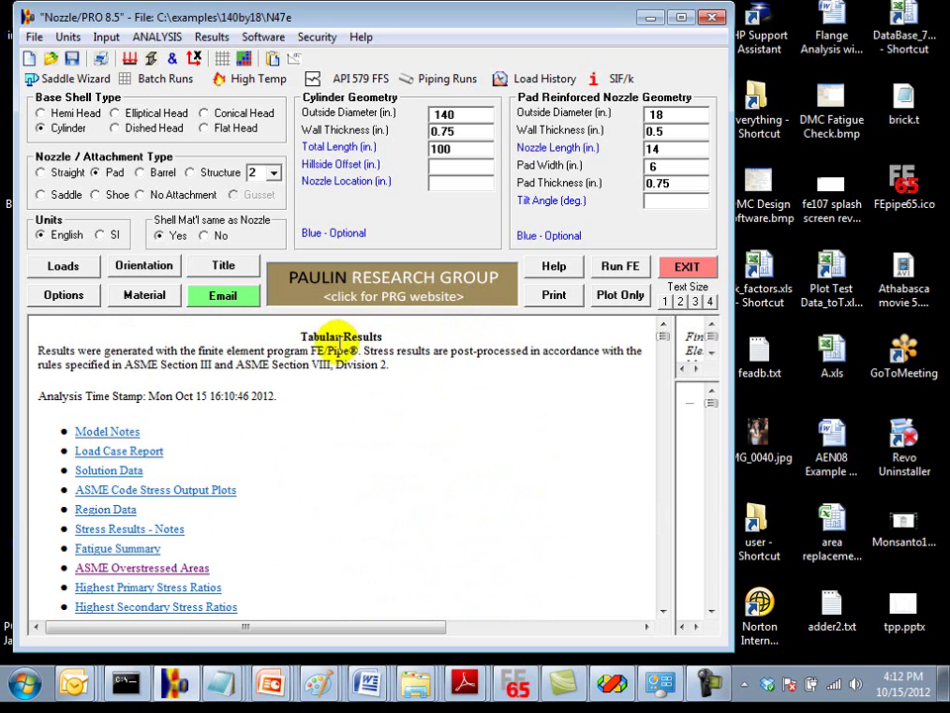
{"action": "left_click", "coordinate": [155, 451]}
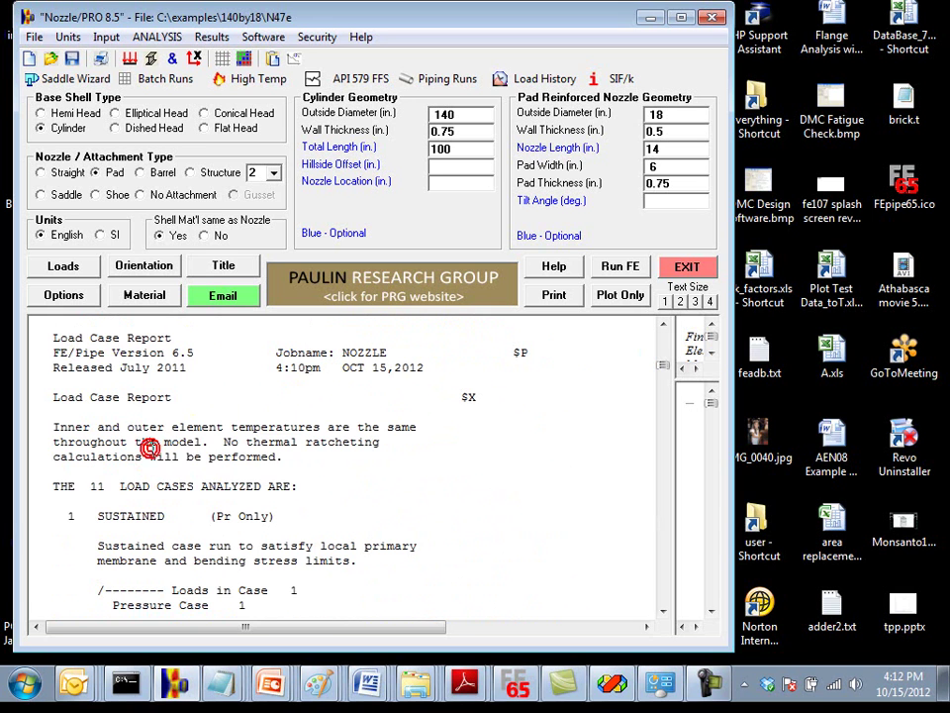
{"action": "scroll", "coordinate": [170, 466], "scroll_direction": "down", "scroll_amount": 5}
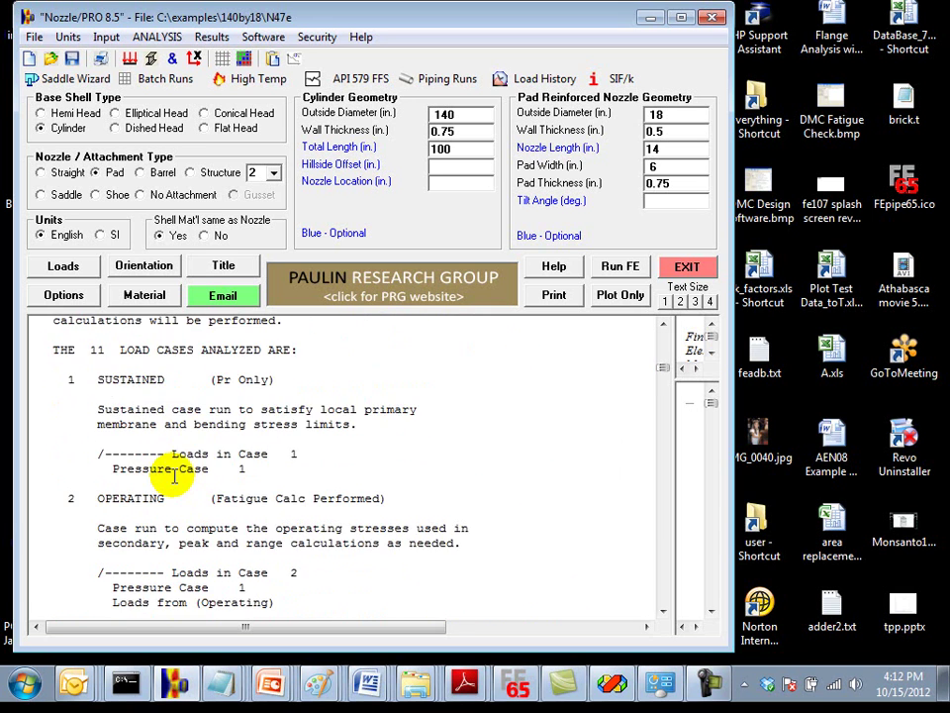
{"action": "scroll", "coordinate": [173, 476], "scroll_direction": "down", "scroll_amount": 8}
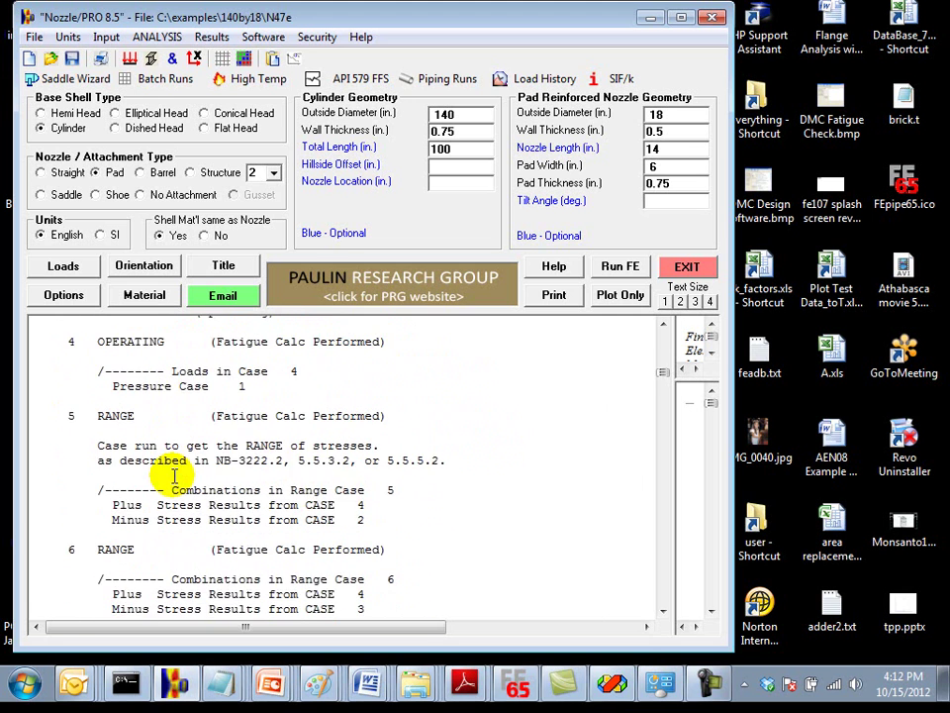
{"action": "scroll", "coordinate": [173, 476], "scroll_direction": "down", "scroll_amount": 1}
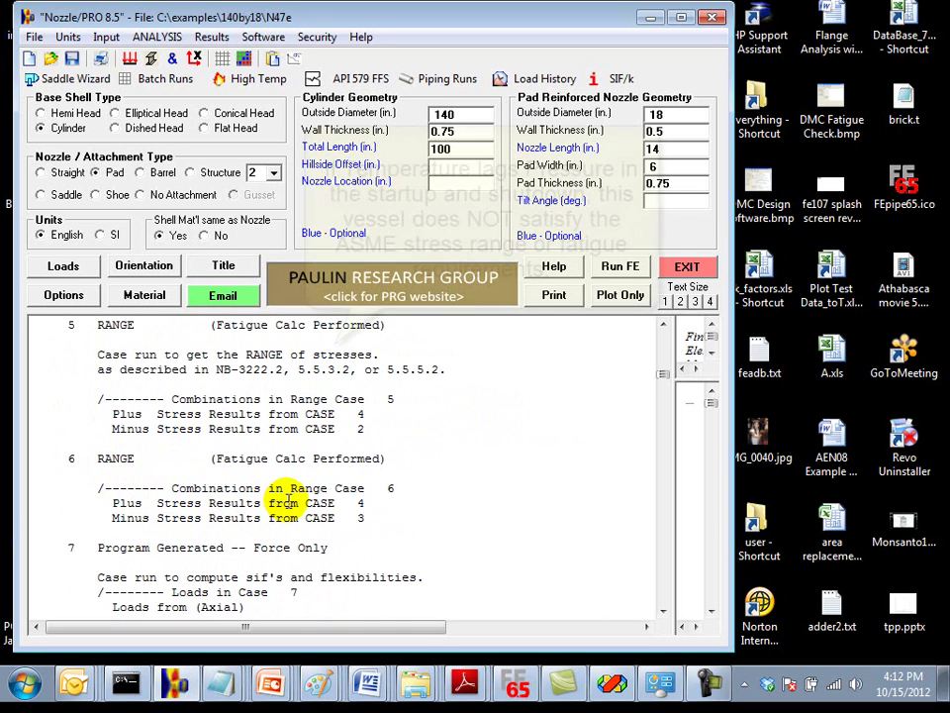
{"action": "scroll", "coordinate": [280, 501], "scroll_direction": "up", "scroll_amount": 4}
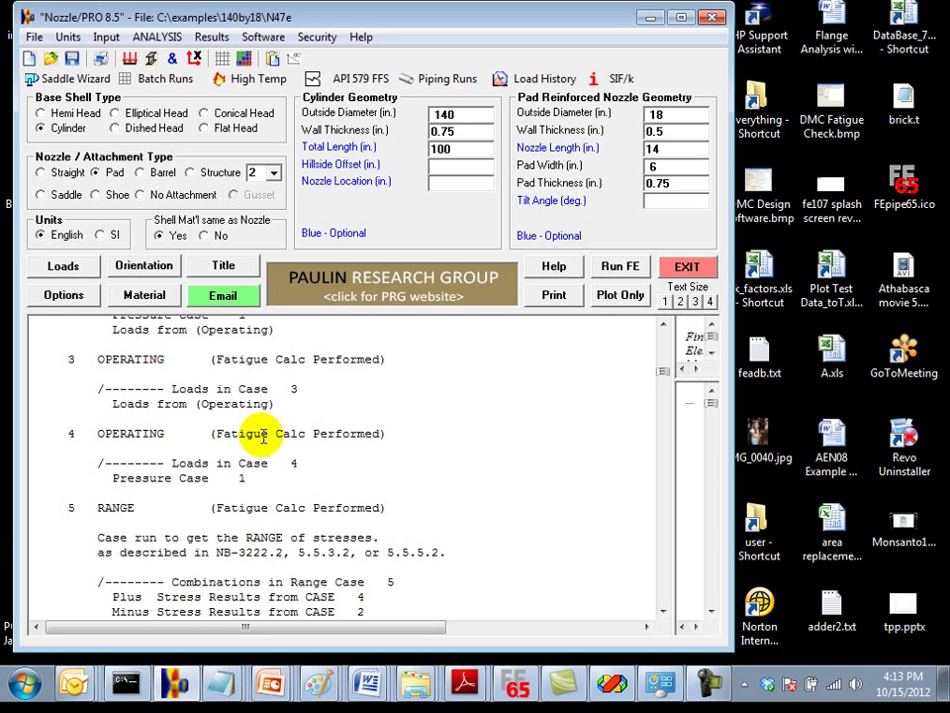
{"action": "scroll", "coordinate": [239, 418], "scroll_direction": "up", "scroll_amount": 4}
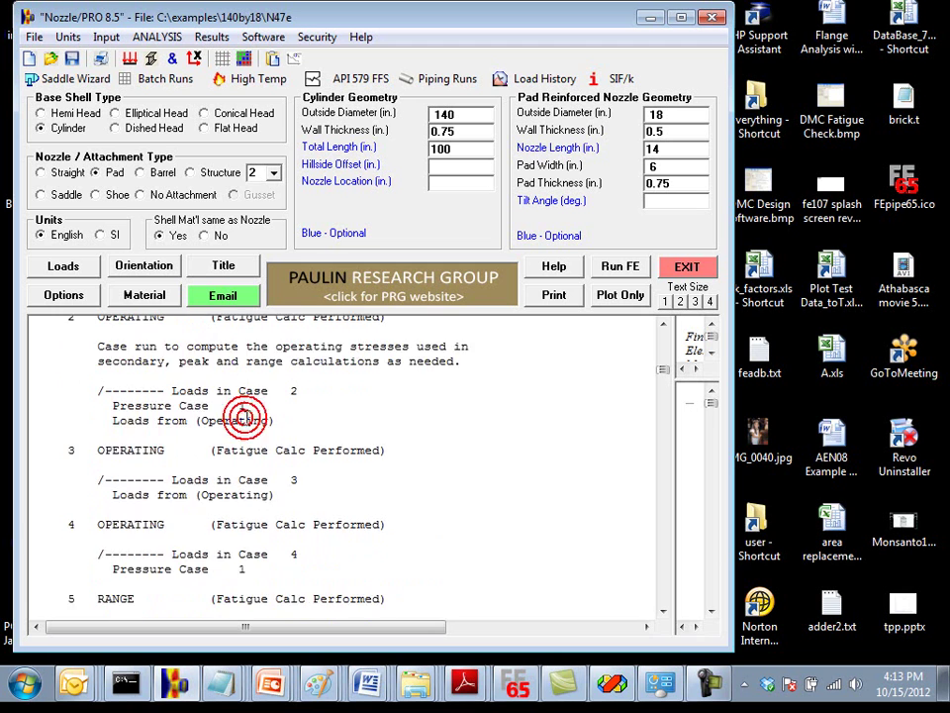
{"action": "scroll", "coordinate": [247, 418], "scroll_direction": "up", "scroll_amount": 9}
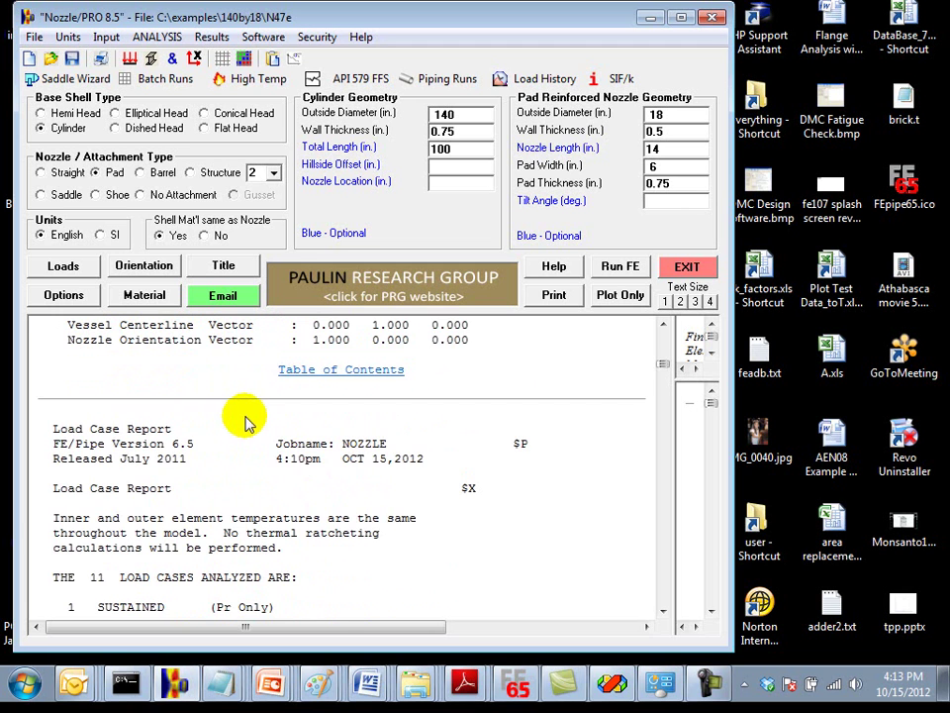
Examine the Fatigue Summary of the tabular results, reading the damage values by region and load case
{"action": "left_click", "coordinate": [285, 372]}
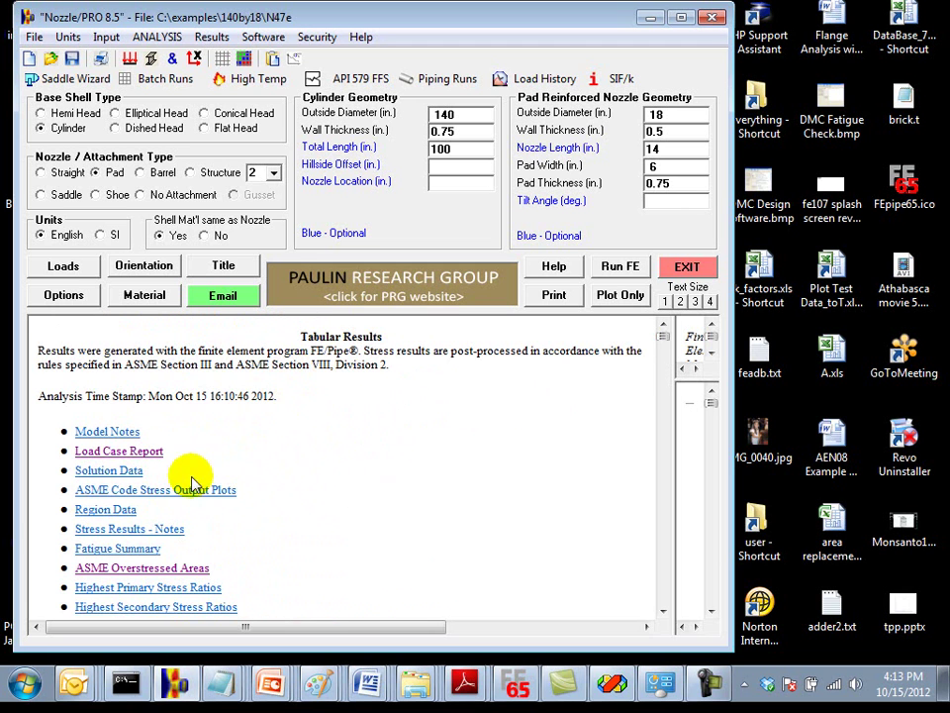
{"action": "left_click", "coordinate": [147, 548]}
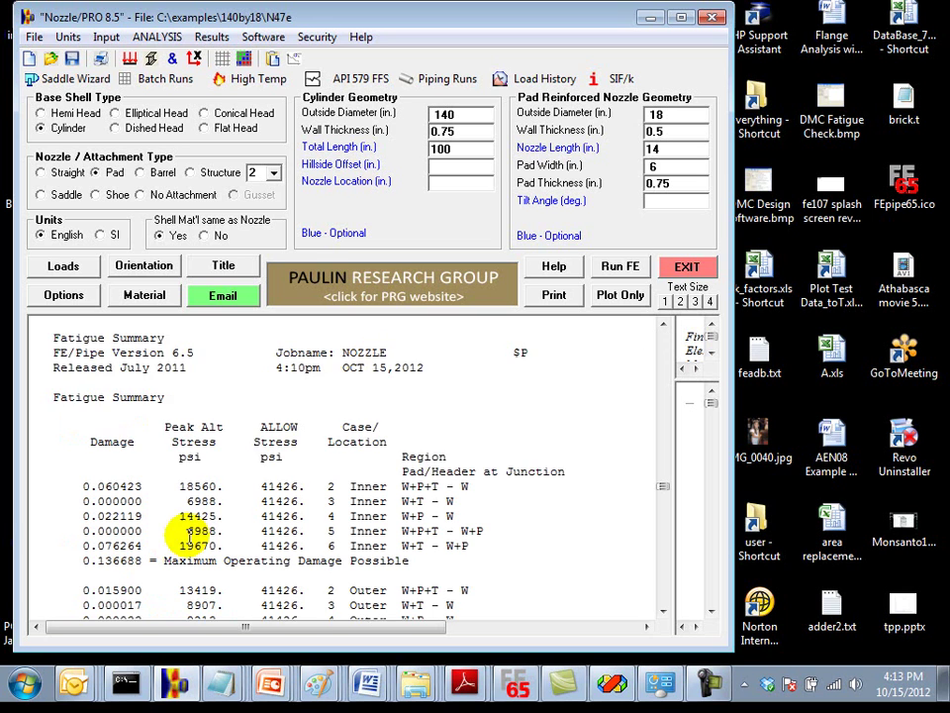
{"action": "scroll", "coordinate": [297, 415], "scroll_direction": "down", "scroll_amount": 5}
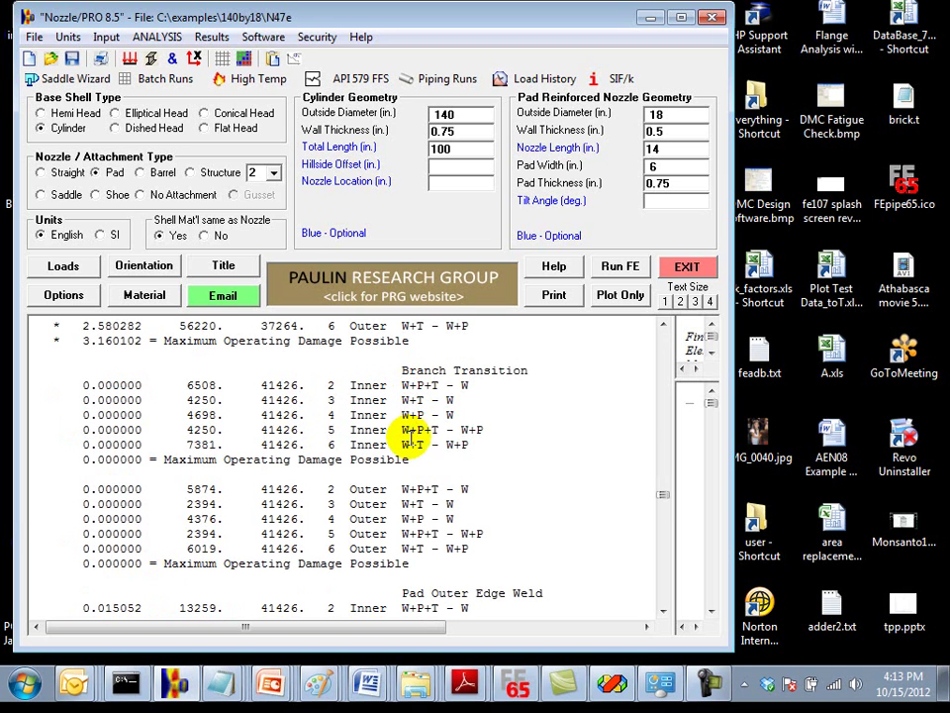
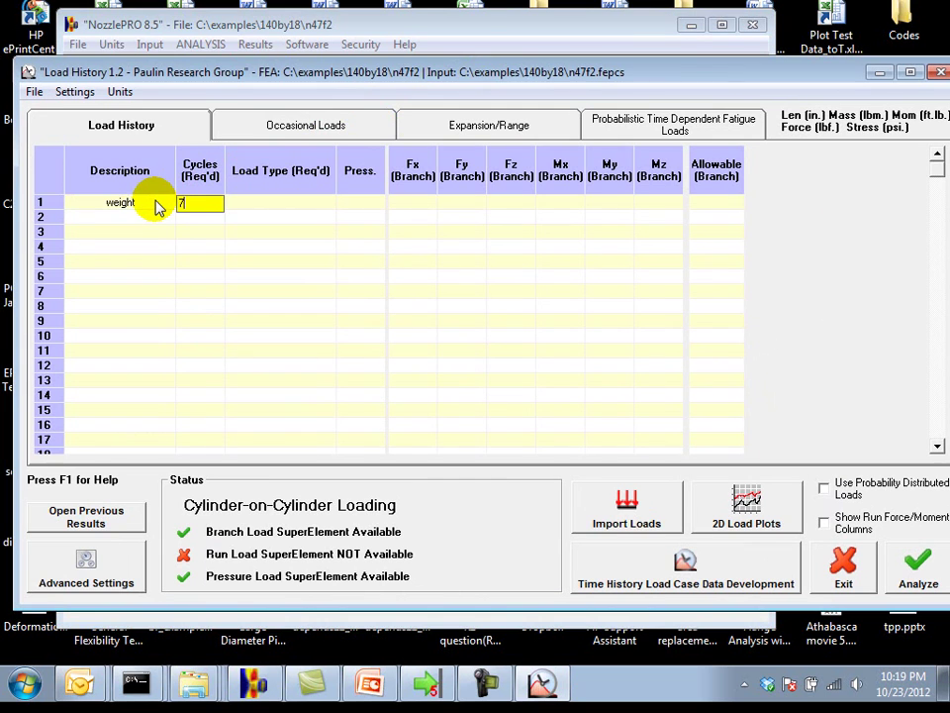
Complete the weight case in the load history with 7000 cycles, Operating type, pressure 0 and branch Fx 0
{"action": "key", "text": "Tab"}
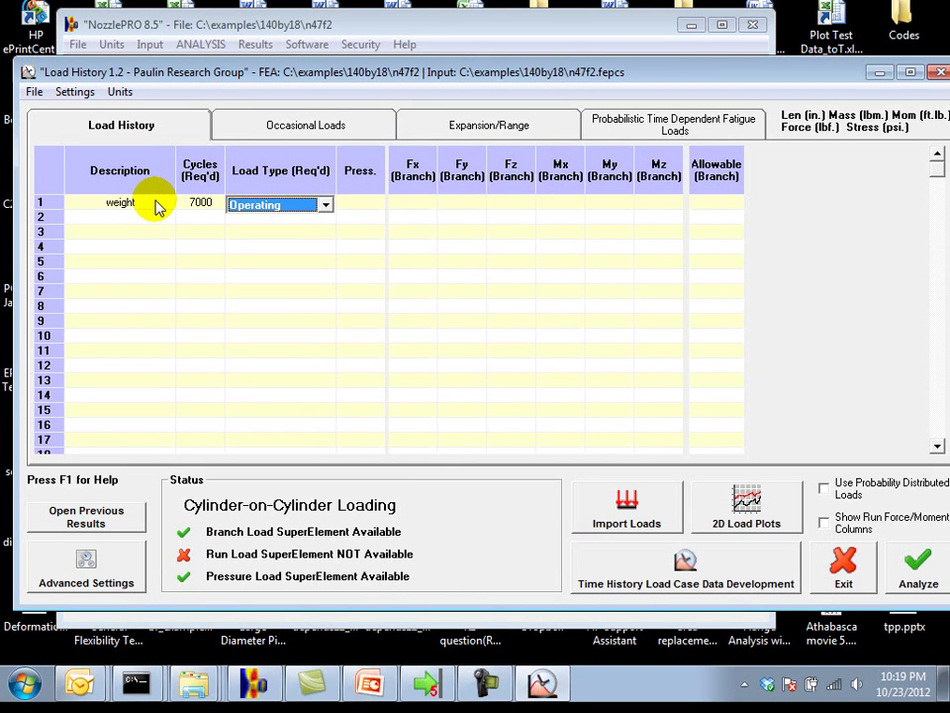
{"action": "key", "text": "Tab"}
{"action": "type", "text": "0"}
{"action": "key", "text": "Tab"}
{"action": "type", "text": "0"}
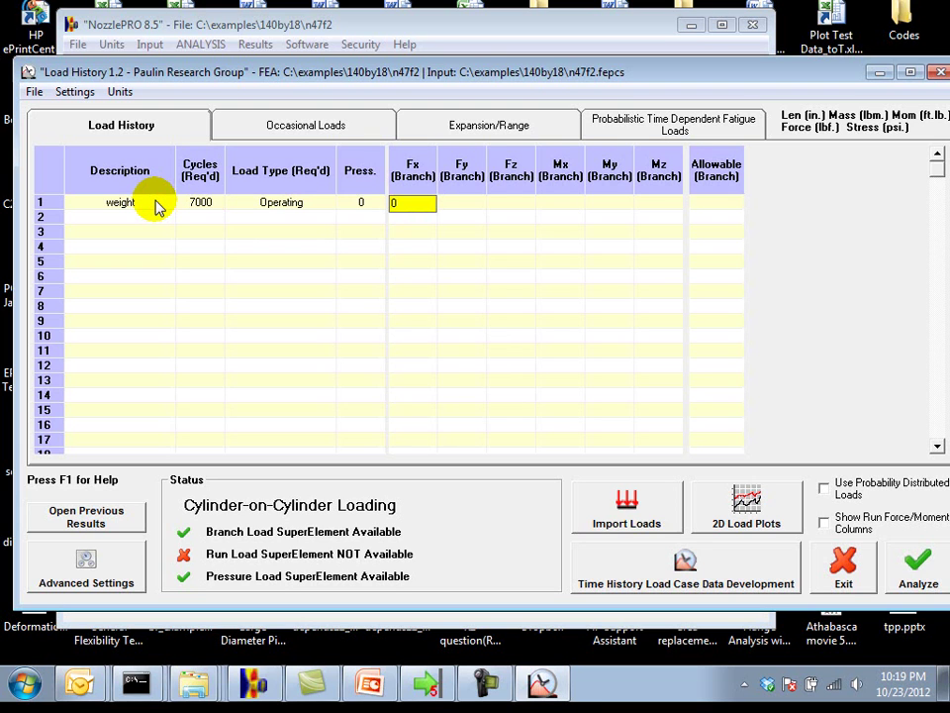
{"action": "key", "text": "Return"}
Add a pressure load case in row 2 with 7000 cycles, Operating type and a pressure of 125 psi
{"action": "key", "text": "Left"}
{"action": "key", "text": "Left"}
{"action": "key", "text": "Left"}
{"action": "key", "text": "Left"}
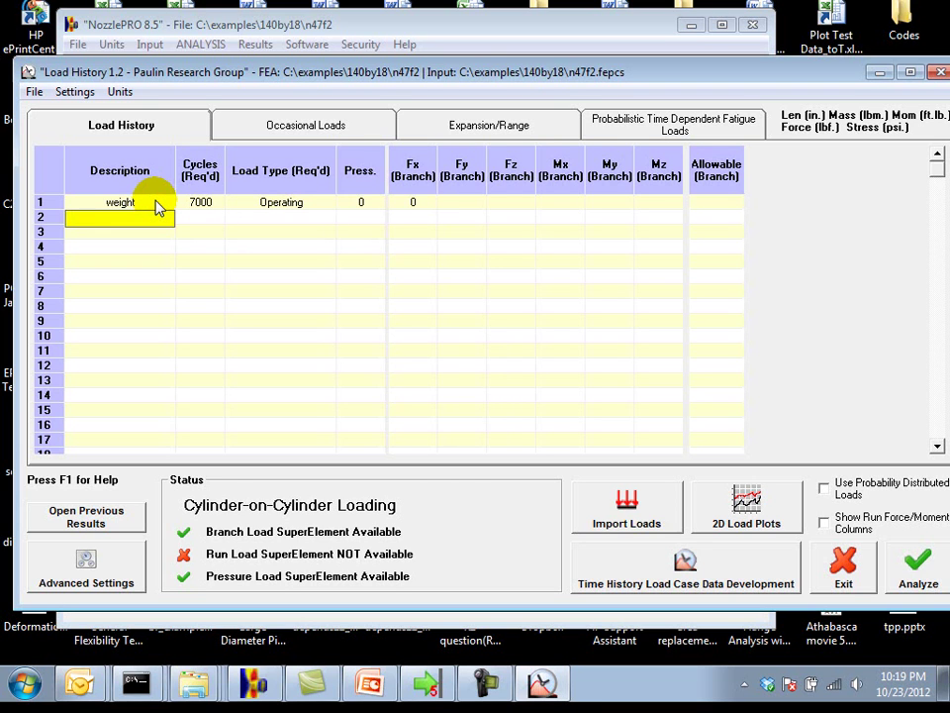
{"action": "type", "text": "pressure"}
{"action": "key", "text": "Tab"}
{"action": "key", "text": "Tab"}
{"action": "key", "text": "Tab"}
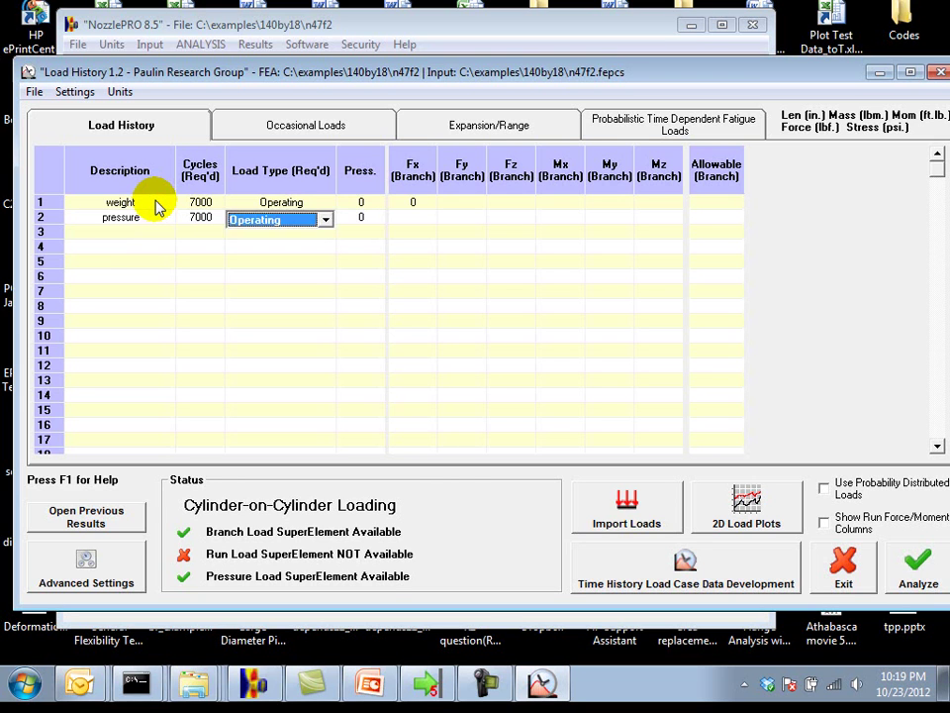
{"action": "type", "text": "125"}
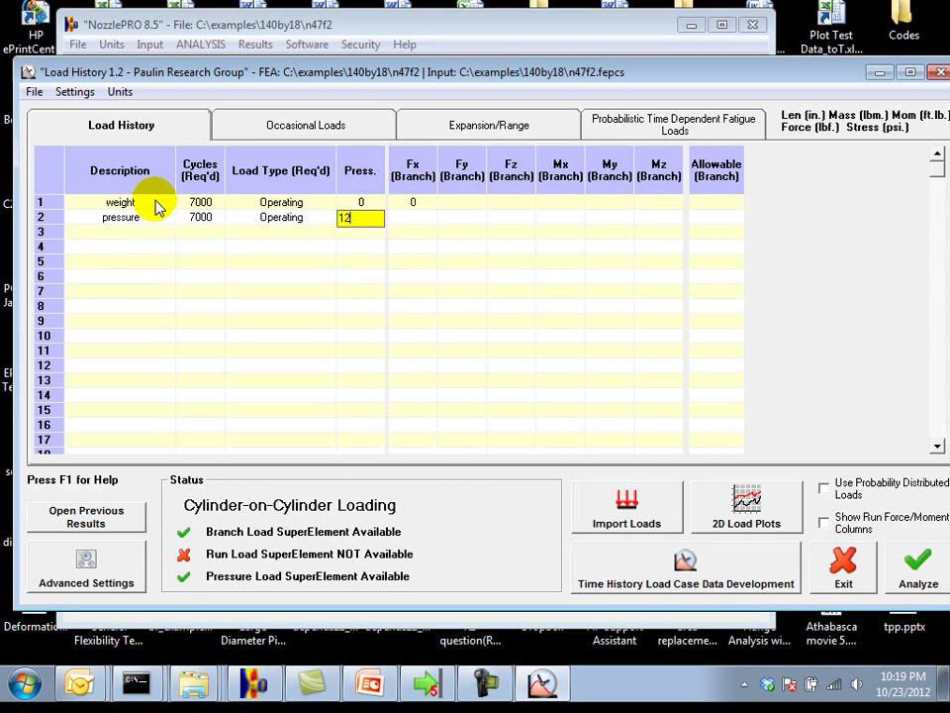
{"action": "key", "text": "Return"}
Add an operating load case in row 3, keeping 7000 cycles, Operating type and a pressure of 125 psi
{"action": "key", "text": "shift+Tab"}
{"action": "key", "text": "shift+Tab"}
{"action": "key", "text": "shift+Tab"}
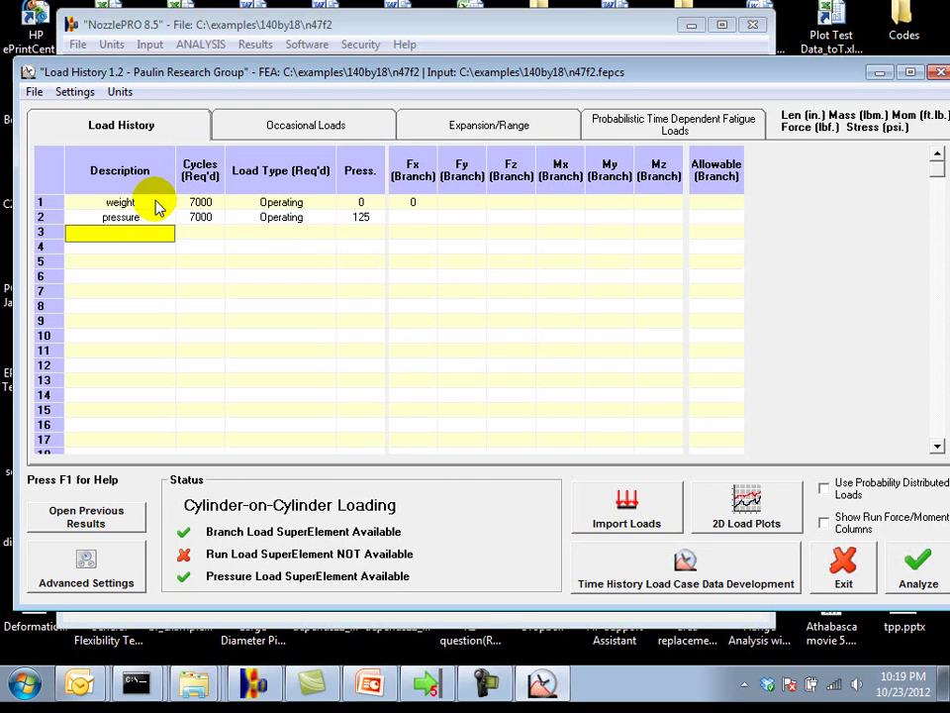
{"action": "type", "text": "operating"}
{"action": "key", "text": "Tab"}
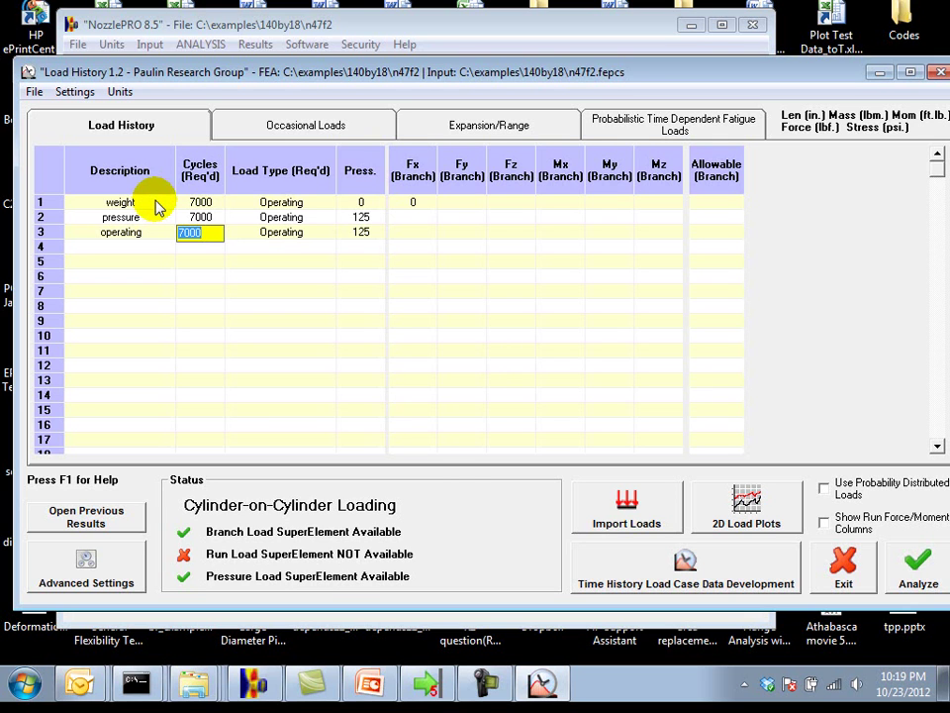
{"action": "key", "text": "Tab"}
{"action": "key", "text": "Tab"}
{"action": "key", "text": "Tab"}
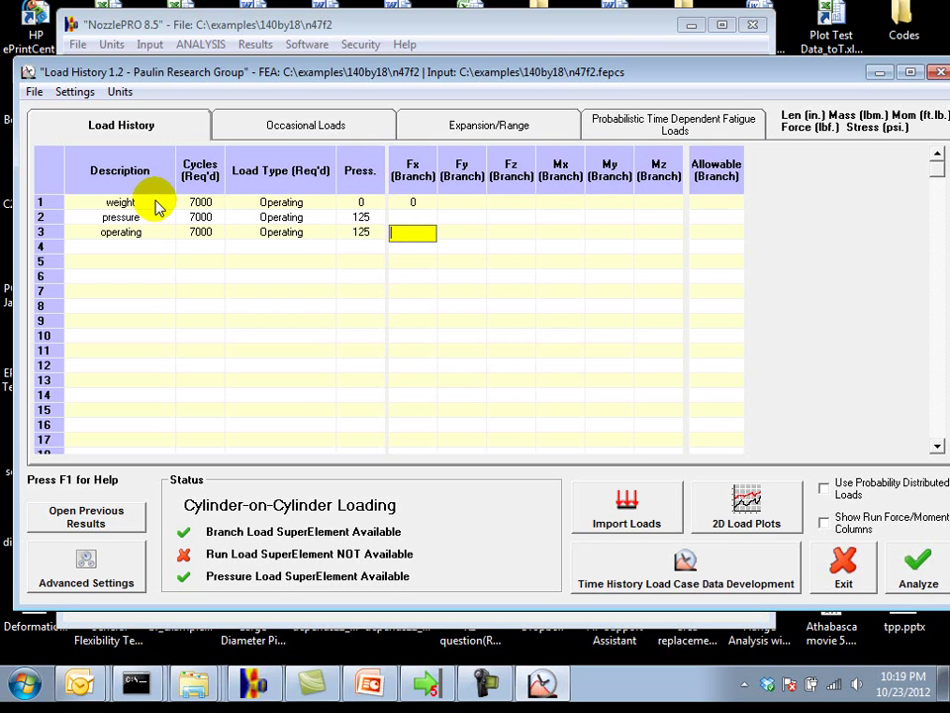
Set the operating case's branch loads to Fx 8992, My 31090 and Mz -15030
{"action": "type", "text": "8992"}
{"action": "key", "text": "Tab"}
{"action": "key", "text": "Tab"}
{"action": "key", "text": "Tab"}
{"action": "key", "text": "Tab"}
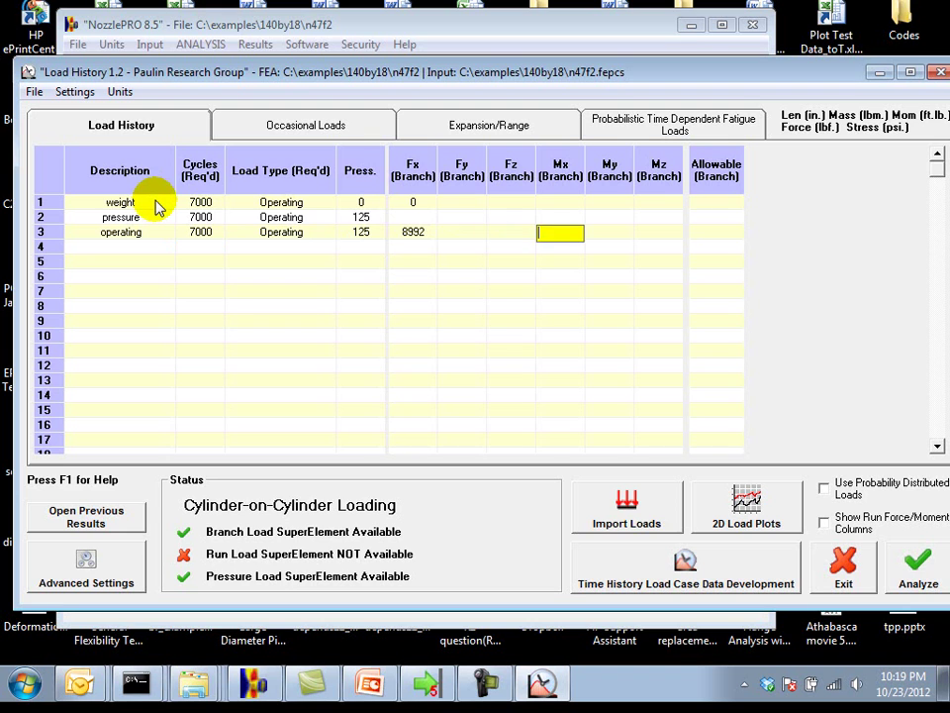
{"action": "type", "text": "31090"}
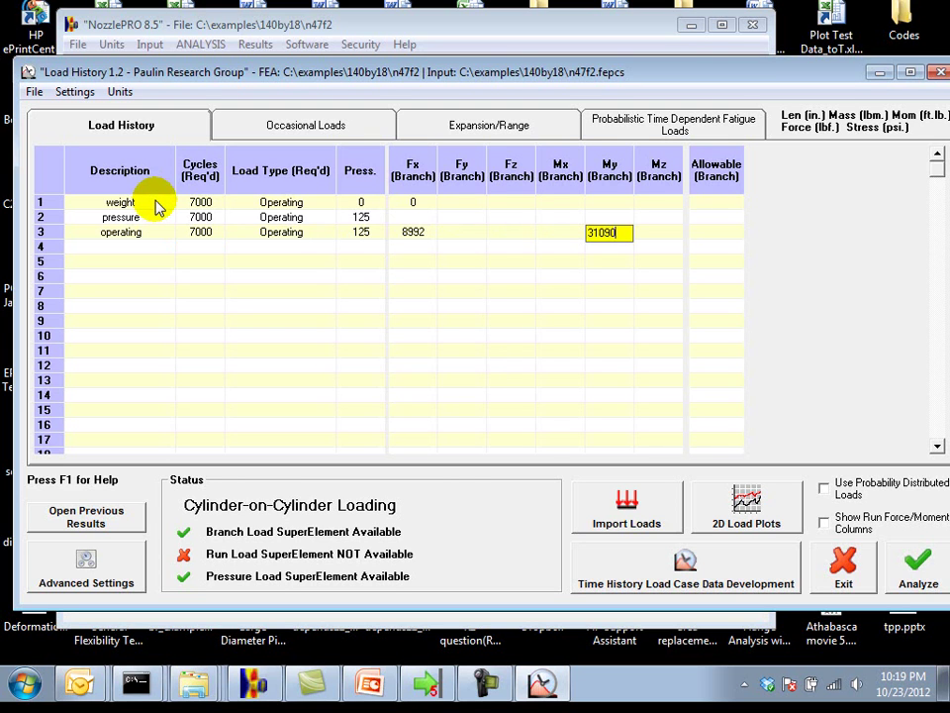
{"action": "key", "text": "Tab"}
{"action": "type", "text": "-15030"}
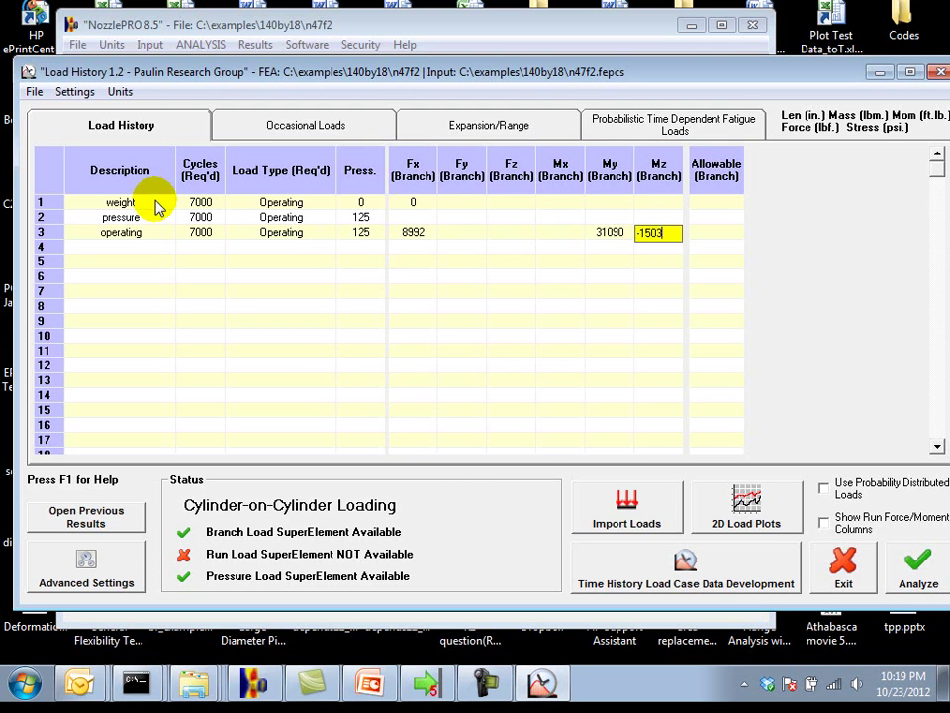
{"action": "key", "text": "Return"}
Add a temperature load case in row 4 with 7000 cycles, Operating type and pressure 0
{"action": "key", "text": "shift+Tab"}
{"action": "key", "text": "shift+Tab"}
{"action": "key", "text": "shift+Tab"}
{"action": "key", "text": "shift+Tab"}
{"action": "key", "text": "shift+Tab"}
{"action": "key", "text": "shift+Tab"}
{"action": "key", "text": "shift+Tab"}
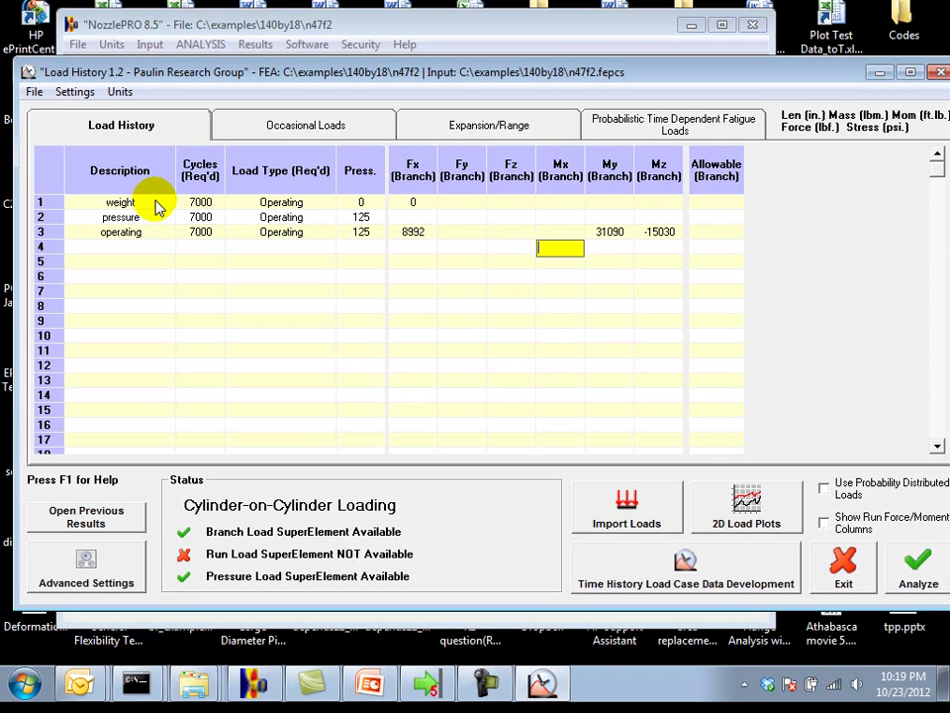
{"action": "key", "text": "shift+Tab"}
{"action": "key", "text": "shift+Tab"}
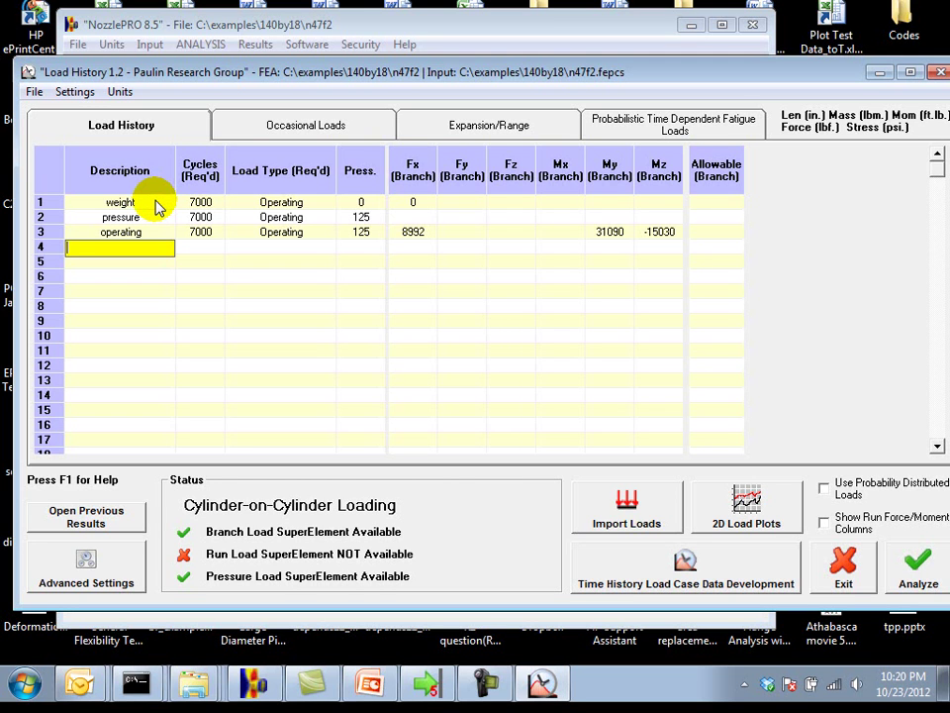
{"action": "type", "text": "temperature"}
{"action": "key", "text": "Tab"}
{"action": "type", "text": "7000"}
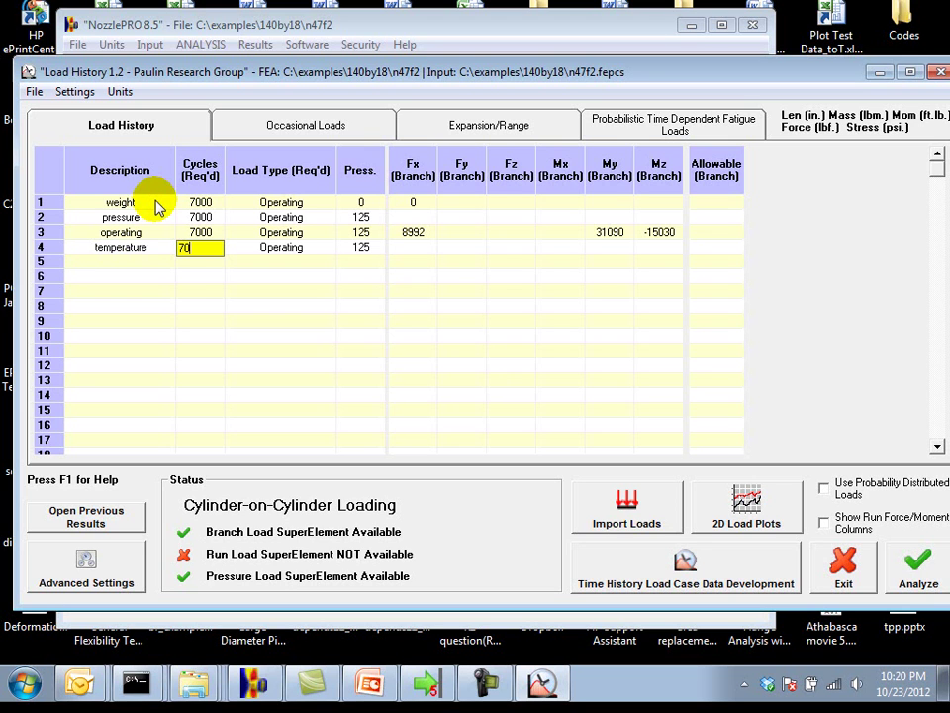
{"action": "key", "text": "Tab"}
{"action": "key", "text": "Tab"}
{"action": "type", "text": "0"}
{"action": "key", "text": "Tab"}
Set the temperature case's branch loads to Fx 8992, My 31090 and Mz -15030
{"action": "type", "text": "8992"}
{"action": "key", "text": "Tab"}
{"action": "key", "text": "Tab"}
{"action": "key", "text": "Tab"}
{"action": "key", "text": "Tab"}
{"action": "type", "text": "31090"}
{"action": "key", "text": "Tab"}
{"action": "type", "text": "-15030"}
{"action": "key", "text": "Tab"}
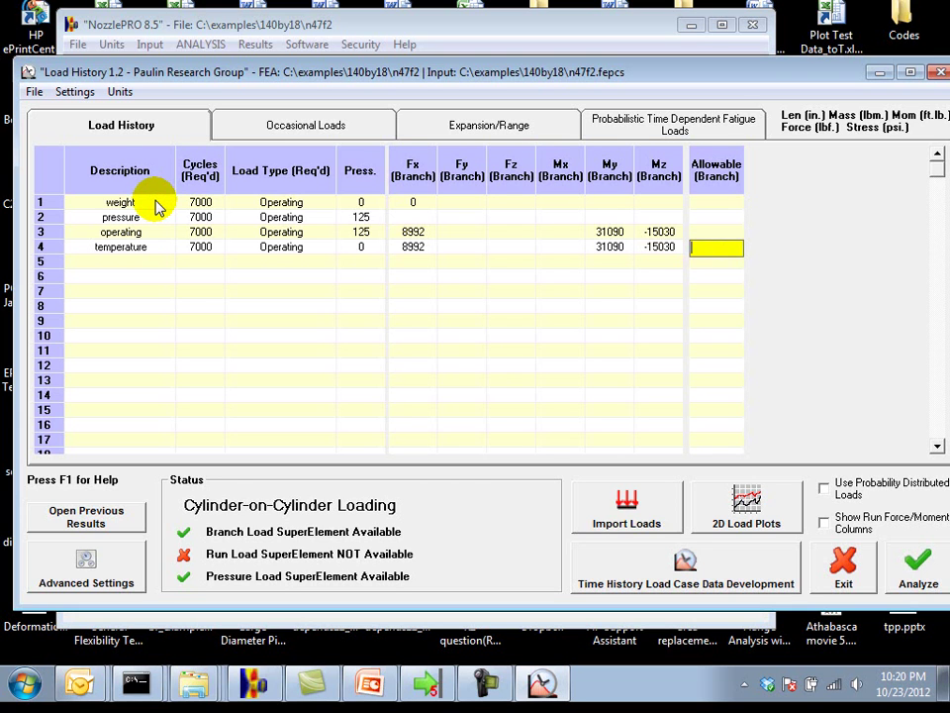
Skip row 5 and add a second weight load case in row 6 with Operating type, pressure 0 and branch Fx 0
{"action": "key", "text": "Down"}
{"action": "key", "text": "Down"}
{"action": "key", "text": "shift+Tab"}
{"action": "key", "text": "shift+Tab"}
{"action": "key", "text": "shift+Tab"}
{"action": "key", "text": "shift+Tab"}
{"action": "key", "text": "shift+Tab"}
{"action": "key", "text": "shift+Tab"}
{"action": "key", "text": "shift+Tab"}
{"action": "key", "text": "shift+Tab"}
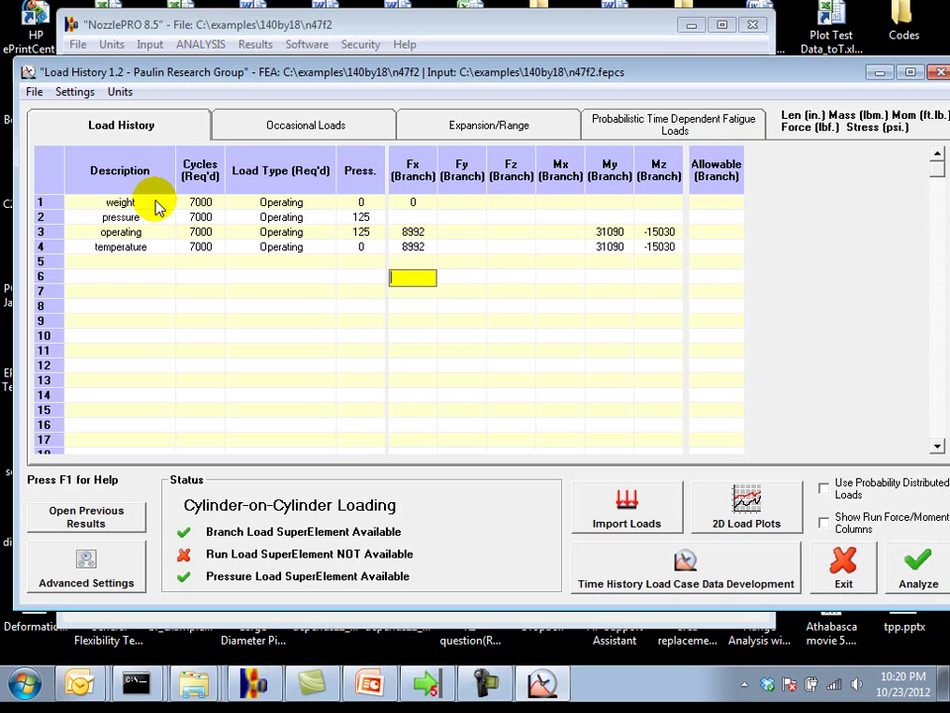
{"action": "key", "text": "shift+Tab"}
{"action": "key", "text": "shift+Tab"}
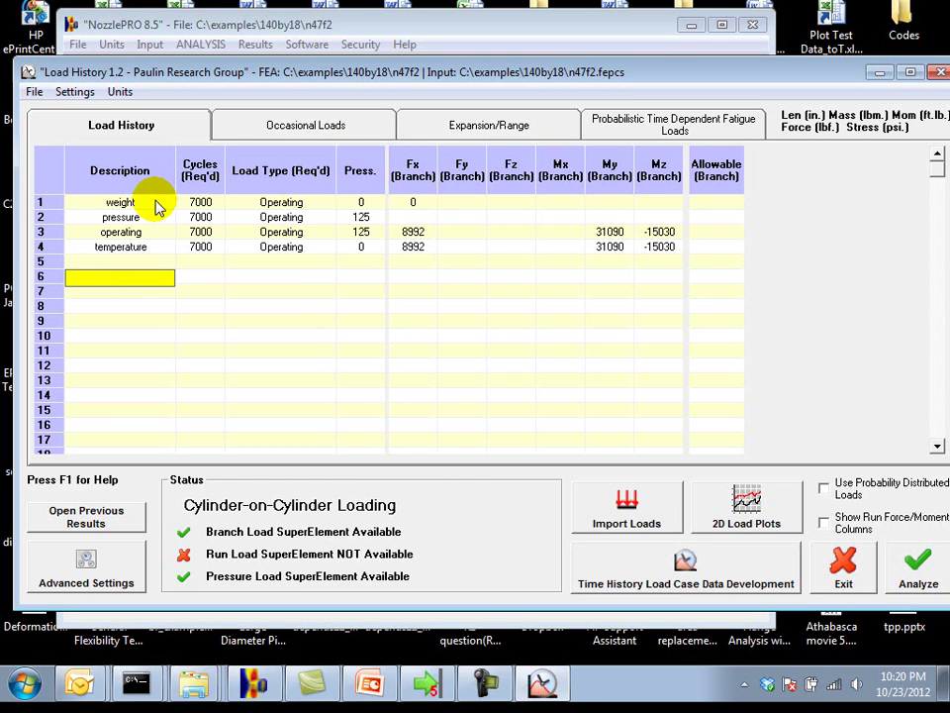
{"action": "type", "text": "weigh"}
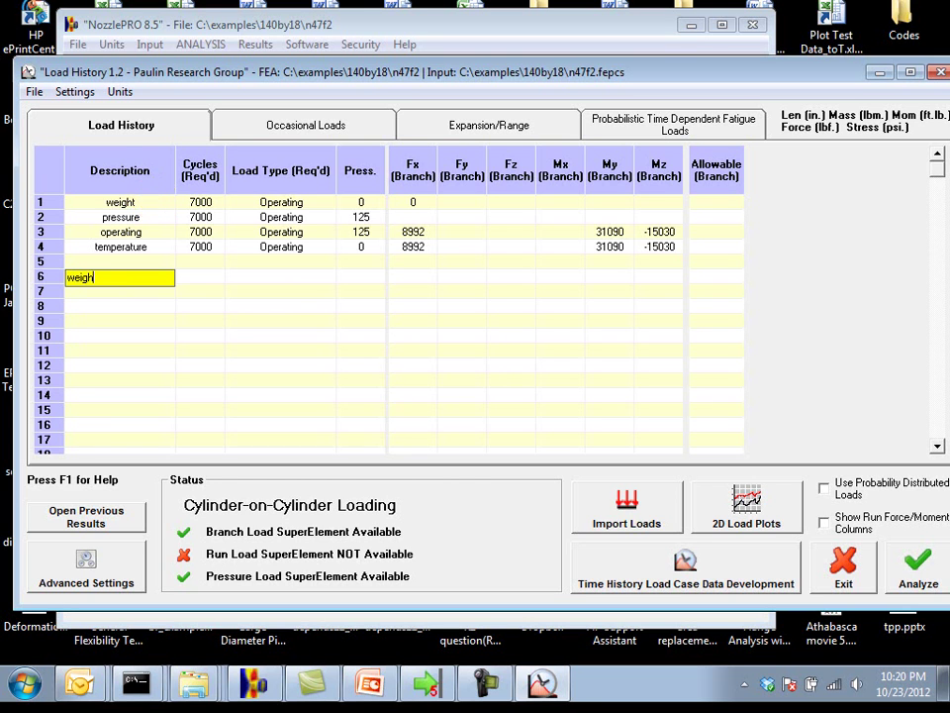
{"action": "type", "text": "t"}
{"action": "key", "text": "Tab"}
{"action": "key", "text": "Tab"}
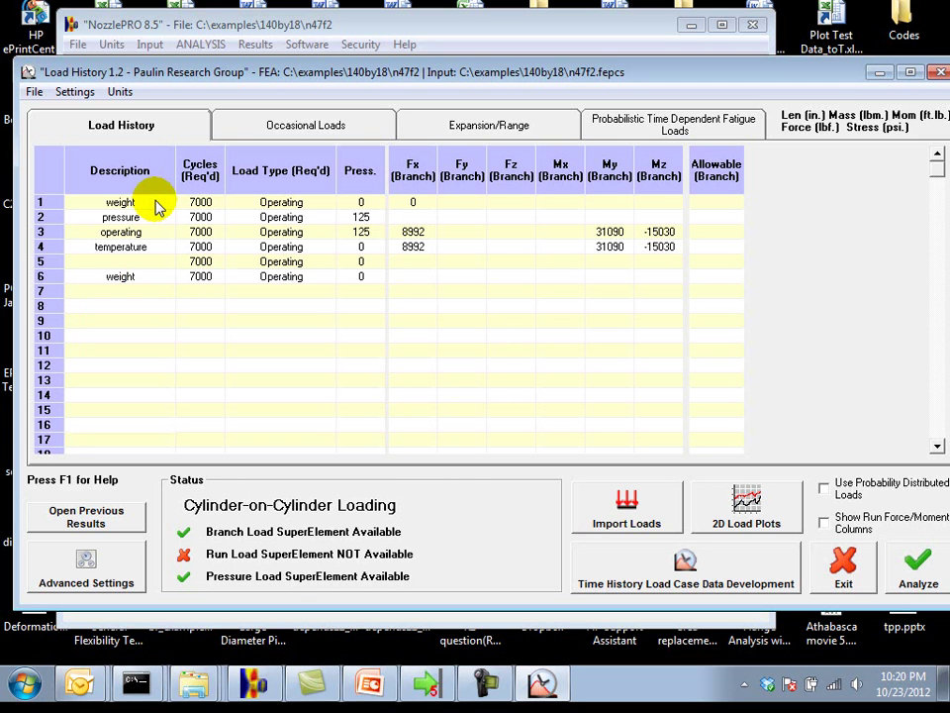
{"action": "key", "text": "Tab"}
{"action": "type", "text": "0"}
{"action": "key", "text": "Down"}
Add a second pressure load case in row 7 below the second weight case
{"action": "key", "text": "Left"}
{"action": "key", "text": "Left"}
{"action": "key", "text": "Left"}
{"action": "key", "text": "Left"}
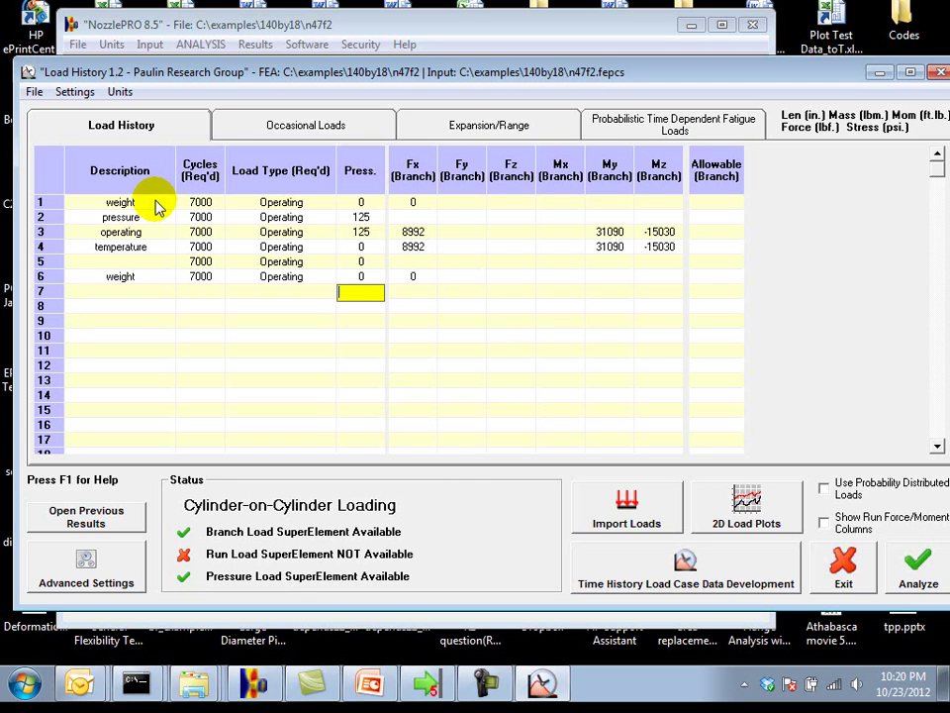
{"action": "type", "text": "pressure"}
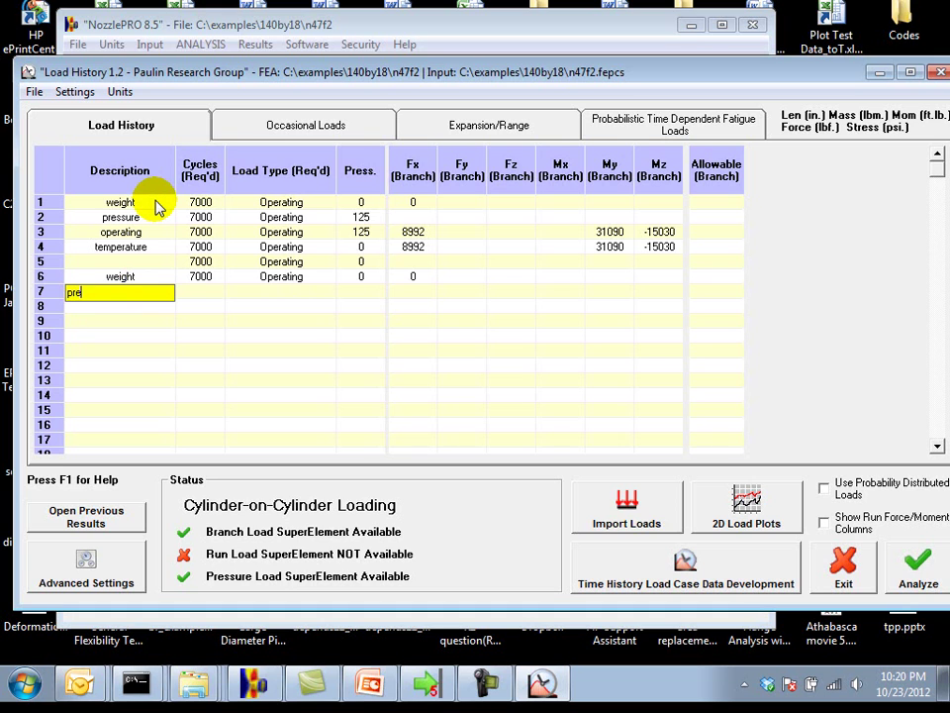
{"action": "key", "text": "Tab"}
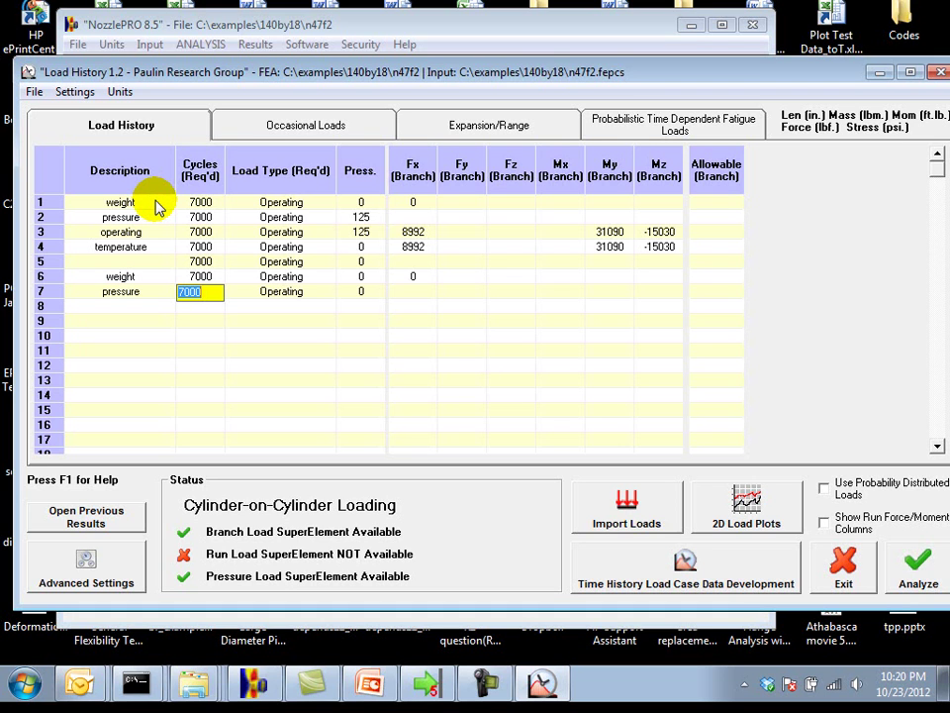
Set the cycles of the weight case in row 6 and the pressure case in row 7 to 1000
{"action": "key", "text": "Up"}
{"action": "type", "text": "1000"}
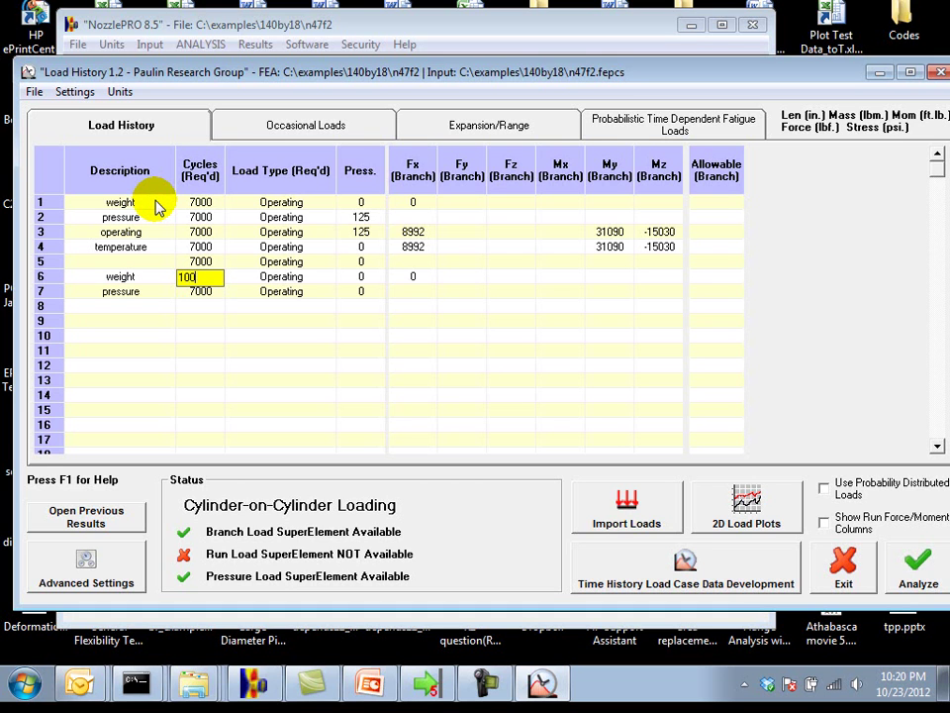
{"action": "key", "text": "Down"}
{"action": "type", "text": "1000"}
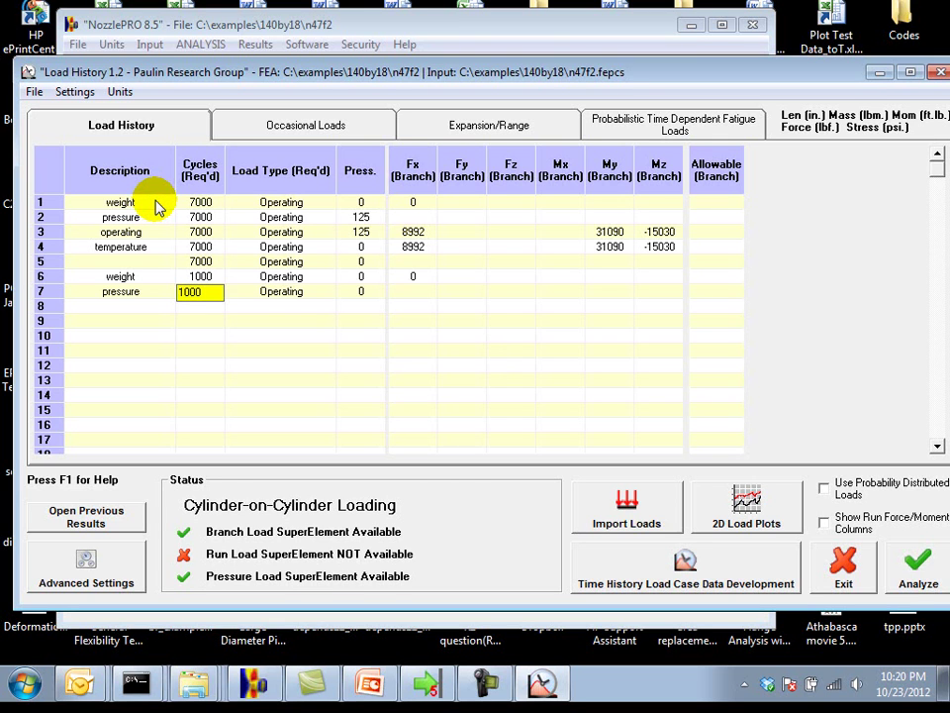
{"action": "key", "text": "Down"}
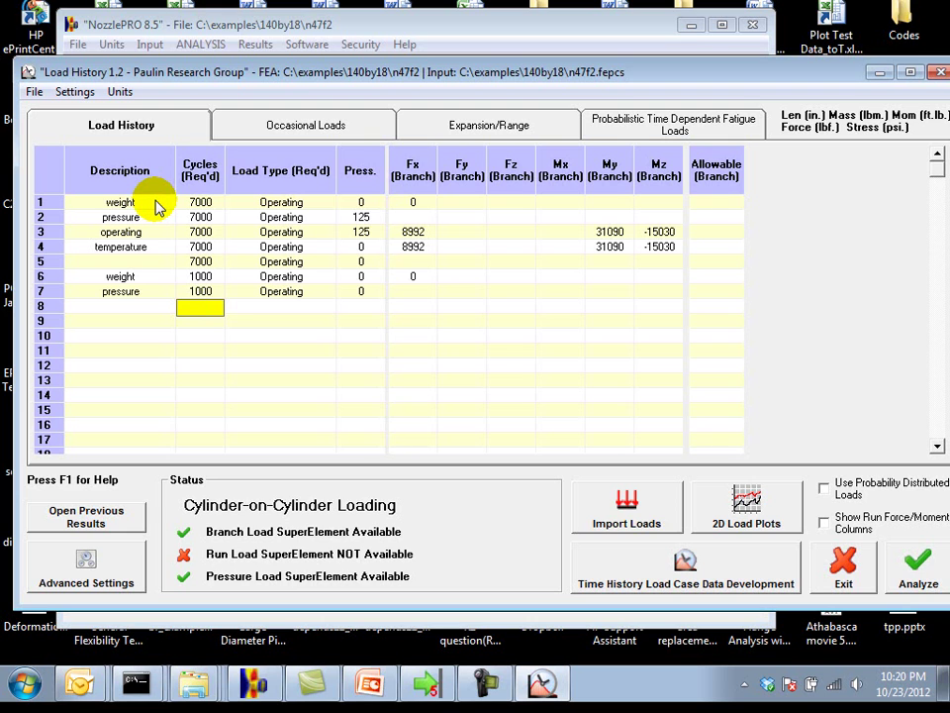
Set the pressure of the row 7 pressure case to 135
{"action": "key", "text": "Up"}
{"action": "key", "text": "Up"}
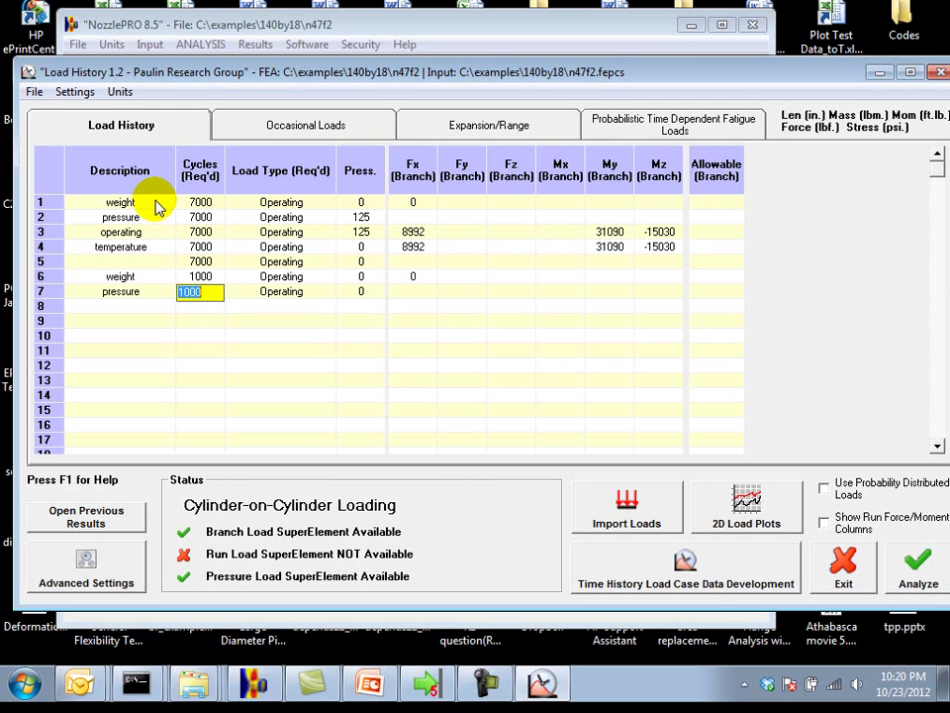
{"action": "key", "text": "Right"}
{"action": "key", "text": "Right"}
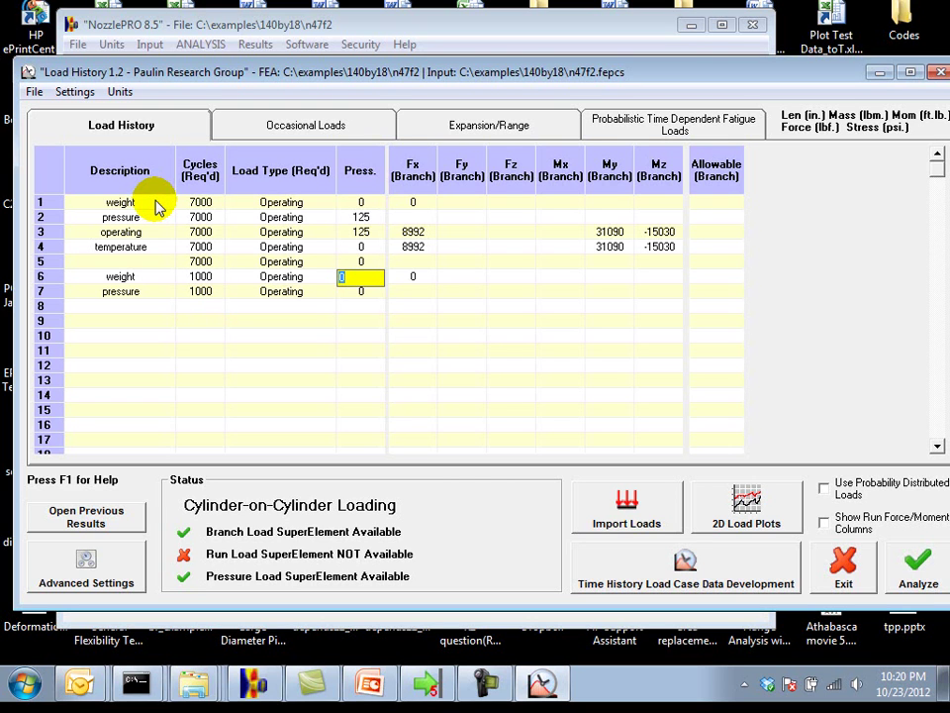
{"action": "key", "text": "Down"}
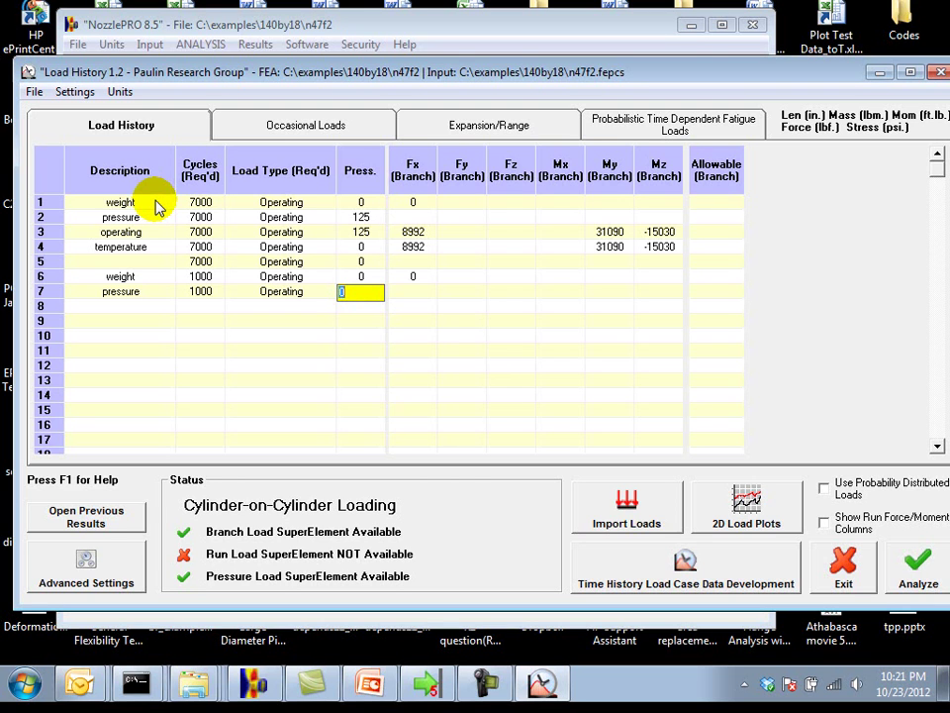
{"action": "type", "text": "135"}
Add an operating load case in row 8 with 1000 cycles, Operating type and pressure 135
{"action": "key", "text": "Down"}
{"action": "key", "text": "Left"}
{"action": "key", "text": "Left"}
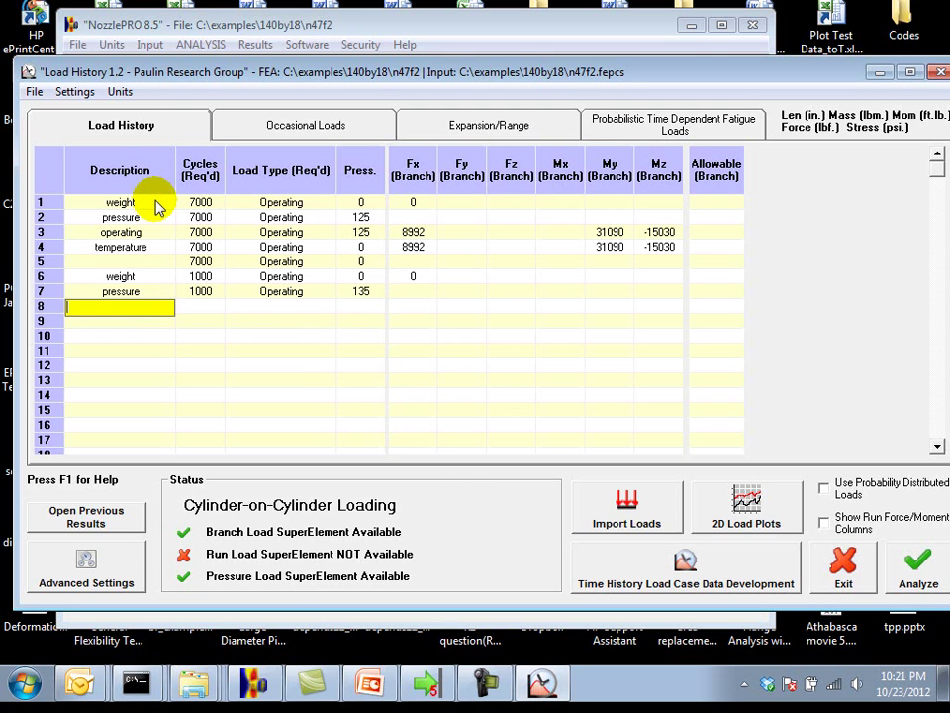
{"action": "type", "text": "operating"}
{"action": "key", "text": "Tab"}
{"action": "key", "text": "Tab"}
{"action": "key", "text": "Tab"}
{"action": "key", "text": "Tab"}
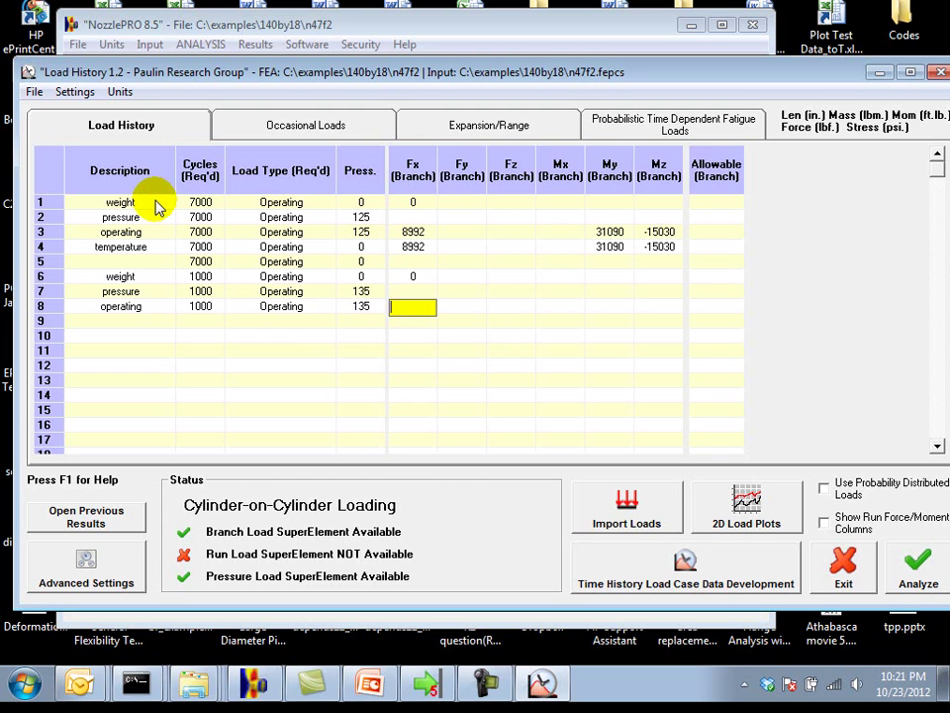
Set the row 8 operating case's branch Fx to 16000 and branch Mx to 24033
{"action": "type", "text": "16000"}
{"action": "key", "text": "Tab"}
{"action": "key", "text": "Tab"}
{"action": "key", "text": "Tab"}
{"action": "key", "text": "Tab"}
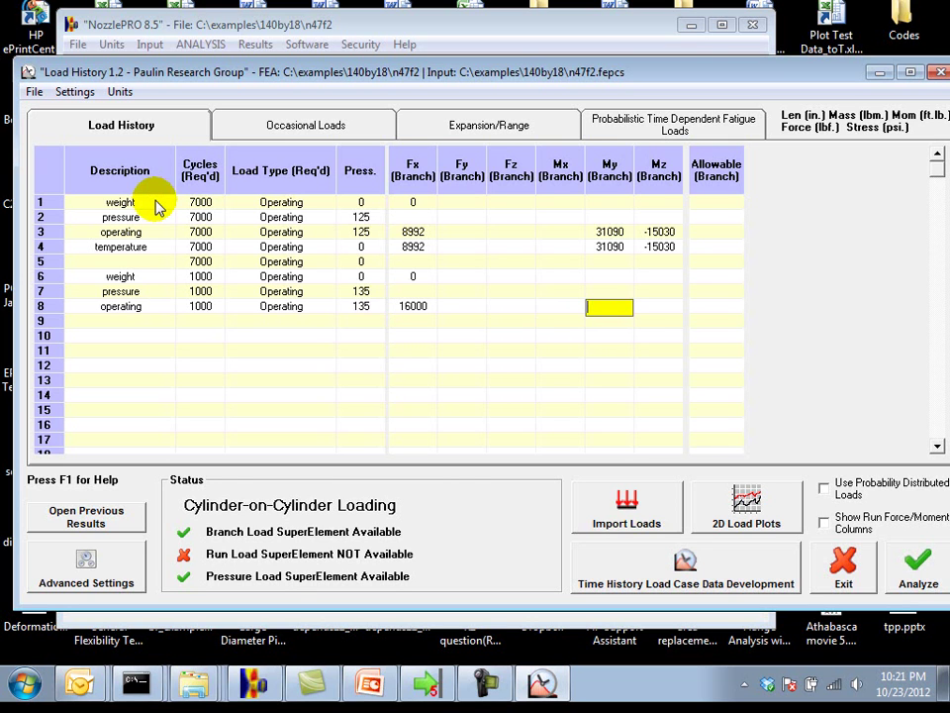
{"action": "type", "text": "240"}
{"action": "key", "text": "Return"}
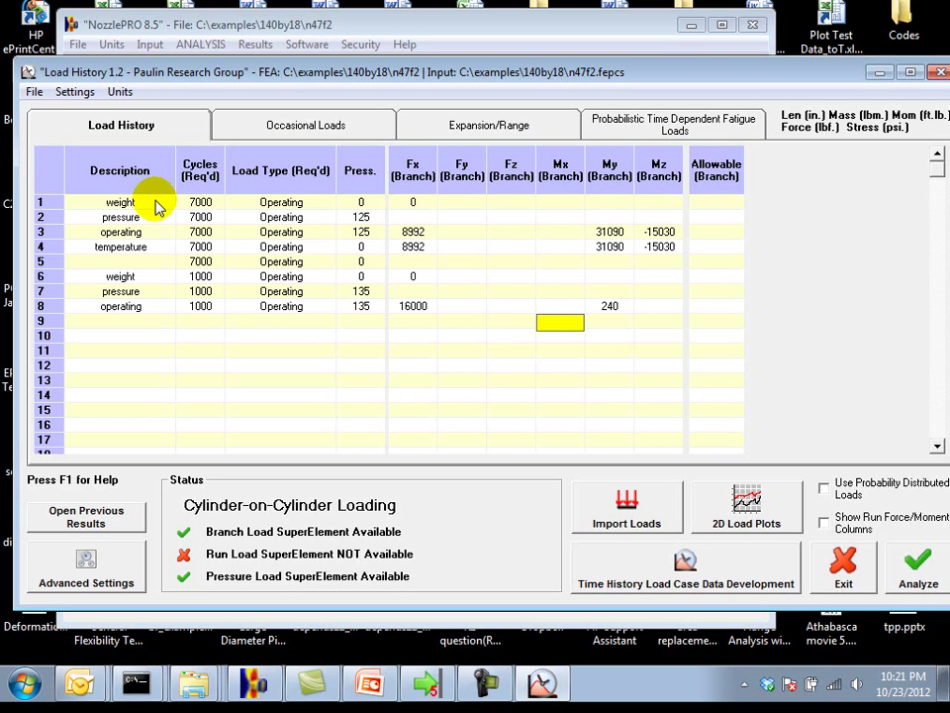
{"action": "key", "text": "Up"}
{"action": "type", "text": "24033"}
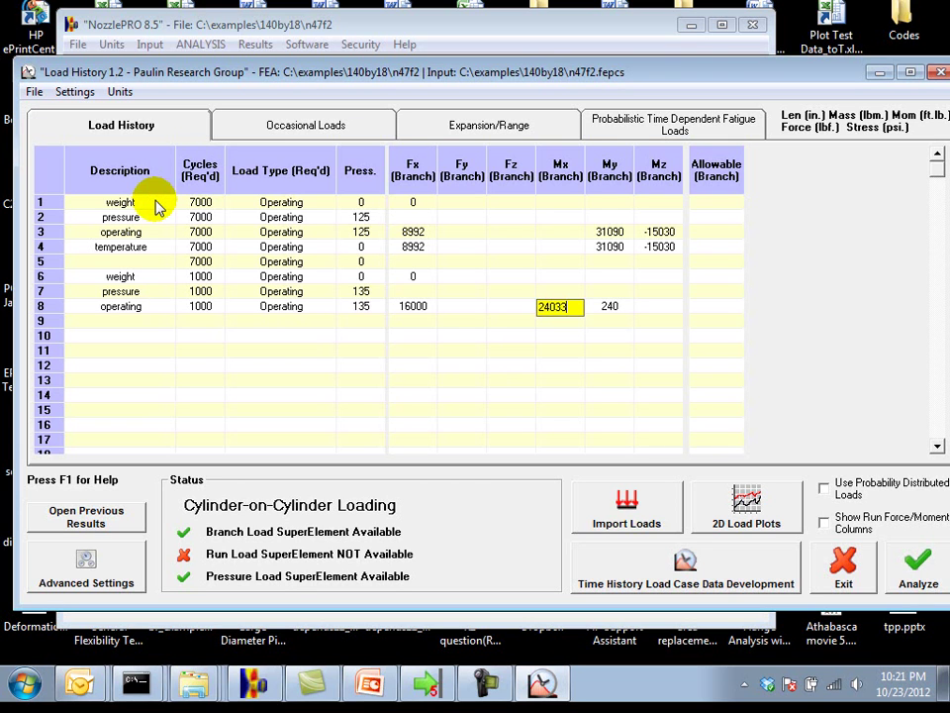
Set the row 8 operating case's branch My to -1809 and branch Mz to 19340
{"action": "key", "text": "Tab"}
{"action": "type", "text": "-180"}
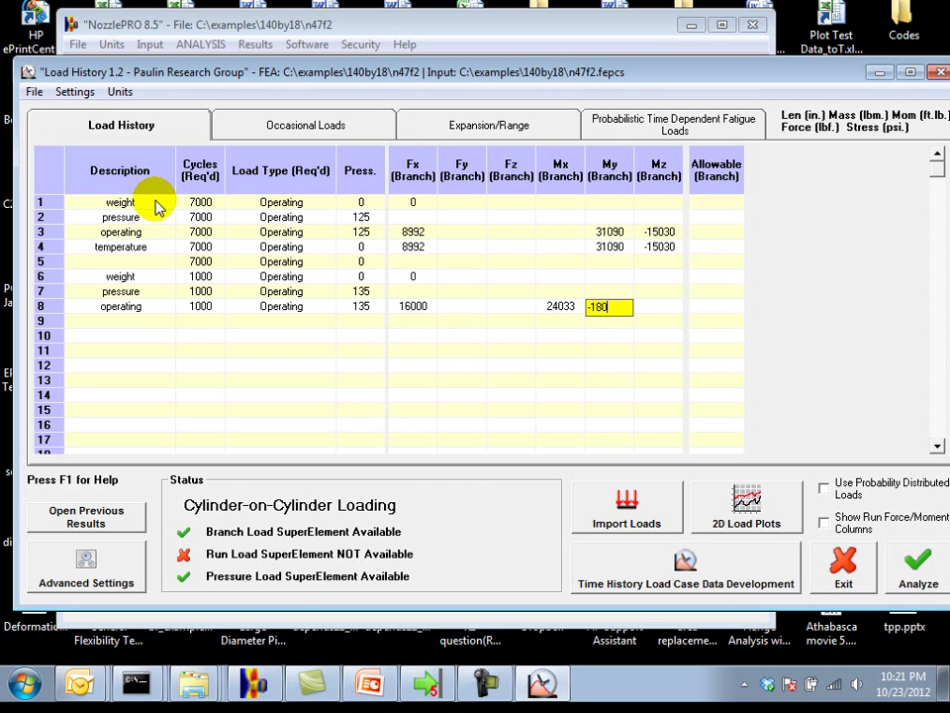
{"action": "type", "text": "9"}
{"action": "key", "text": "Tab"}
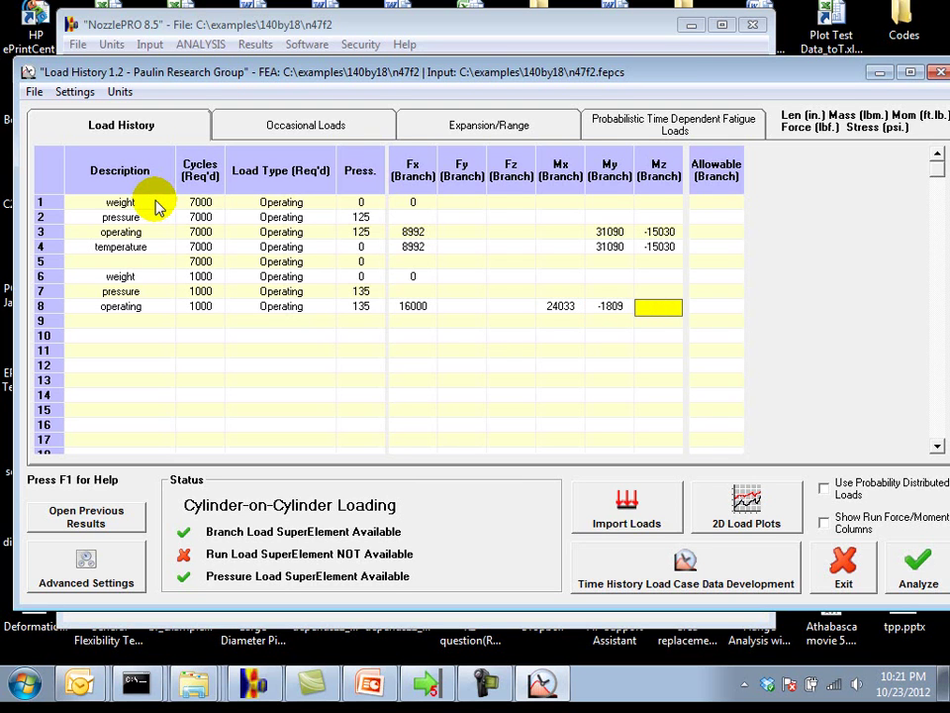
{"action": "type", "text": "19340"}
Add a temperature load case in row 9 with 1000 cycles, Operating type and pressure 0
{"action": "key", "text": "Return"}
{"action": "key", "text": "Left"}
{"action": "key", "text": "Left"}
{"action": "key", "text": "Left"}
{"action": "key", "text": "Left"}
{"action": "key", "text": "Left"}
{"action": "key", "text": "Left"}
{"action": "key", "text": "Left"}
{"action": "key", "text": "Left"}
{"action": "key", "text": "Left"}
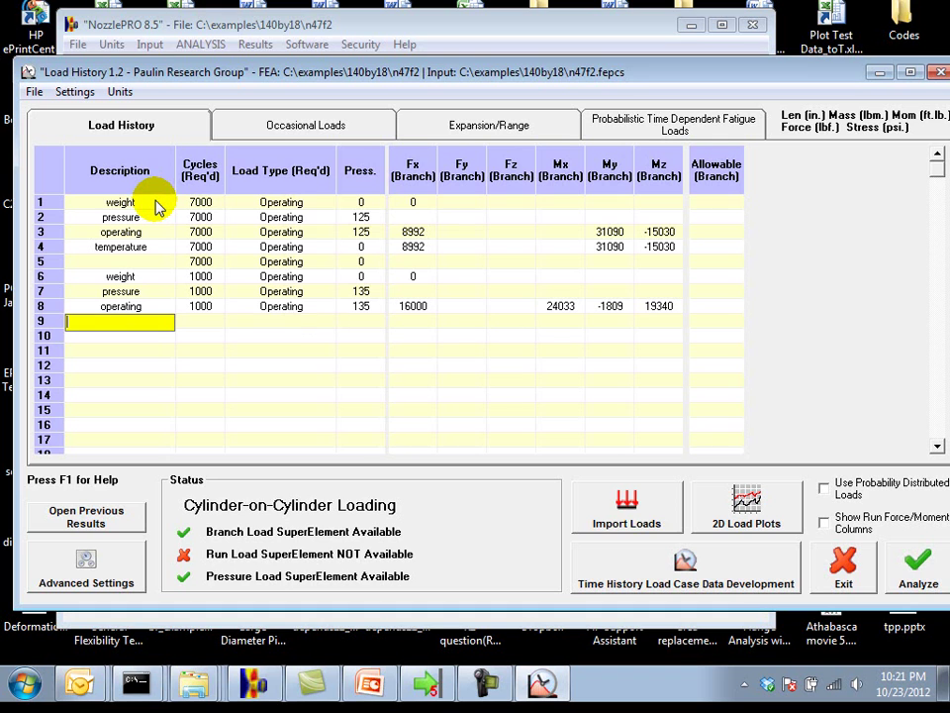
{"action": "type", "text": "temperature"}
{"action": "key", "text": "Right"}
{"action": "key", "text": "Right"}
{"action": "key", "text": "Right"}
{"action": "type", "text": "0"}
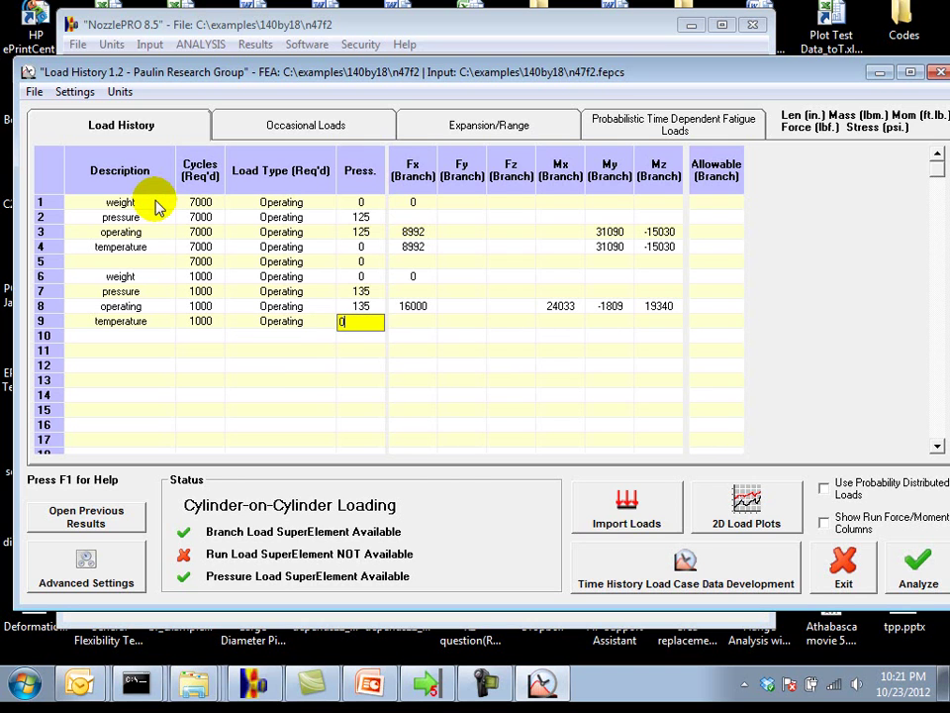
Set the row 9 temperature case's branch loads to Fx 16000, Mx 24033, My -1809 and Mz 19340
{"action": "key", "text": "Right"}
{"action": "type", "text": "16000"}
{"action": "key", "text": "Right"}
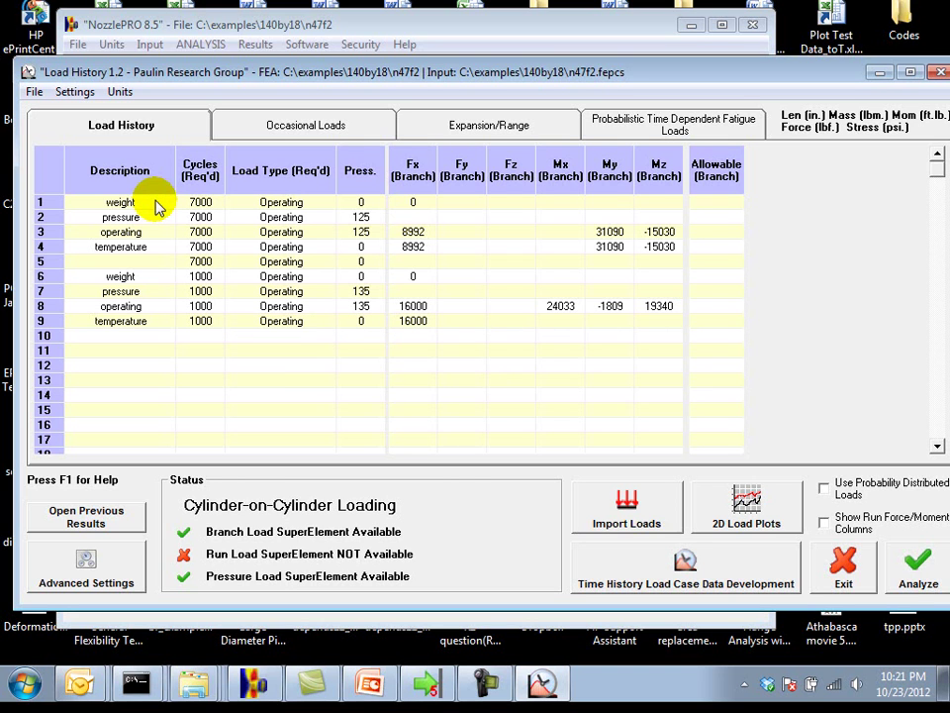
{"action": "key", "text": "Right"}
{"action": "key", "text": "Right"}
{"action": "type", "text": "24033"}
{"action": "key", "text": "Right"}
{"action": "type", "text": "-1809"}
{"action": "key", "text": "Right"}
{"action": "type", "text": "19340"}
Skip row 10 and add an RV load case in row 11 with 180 cycles, Operating type and pressure 225
{"action": "key", "text": "Down"}
{"action": "key", "text": "Down"}
{"action": "key", "text": "Left"}
{"action": "key", "text": "Left"}
{"action": "key", "text": "Left"}
{"action": "key", "text": "Left"}
{"action": "key", "text": "Left"}
{"action": "key", "text": "Left"}
{"action": "key", "text": "Left"}
{"action": "key", "text": "Left"}
{"action": "key", "text": "Left"}
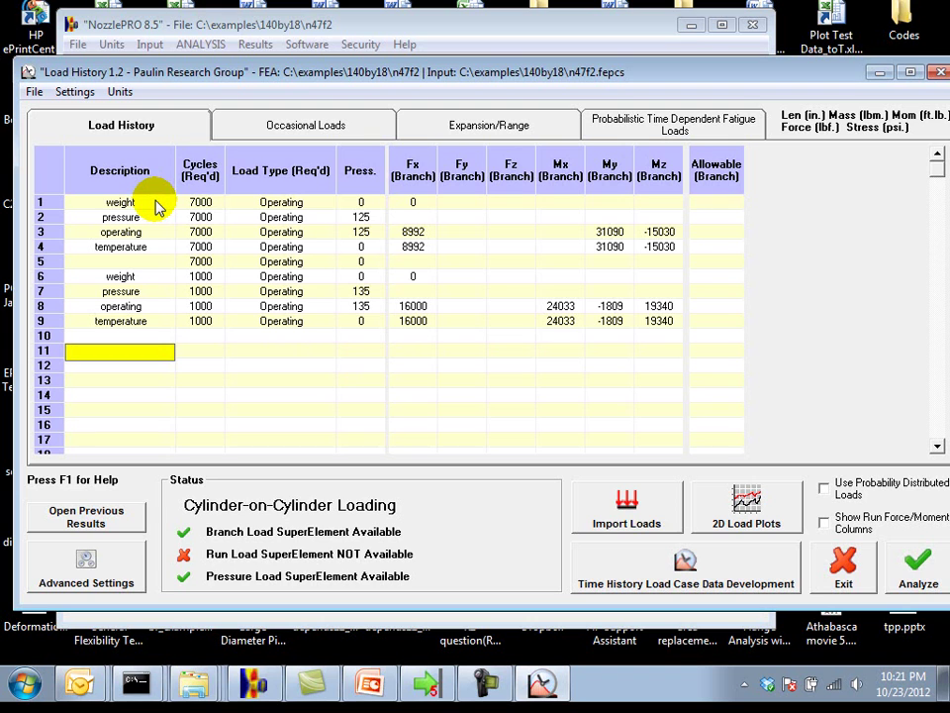
{"action": "type", "text": "RV"}
{"action": "key", "text": "Right"}
{"action": "type", "text": "8"}
{"action": "key", "text": "BackSpace"}
{"action": "type", "text": "180"}
{"action": "key", "text": "Right"}
{"action": "key", "text": "Right"}
{"action": "type", "text": "225"}
{"action": "key", "text": "Return"}
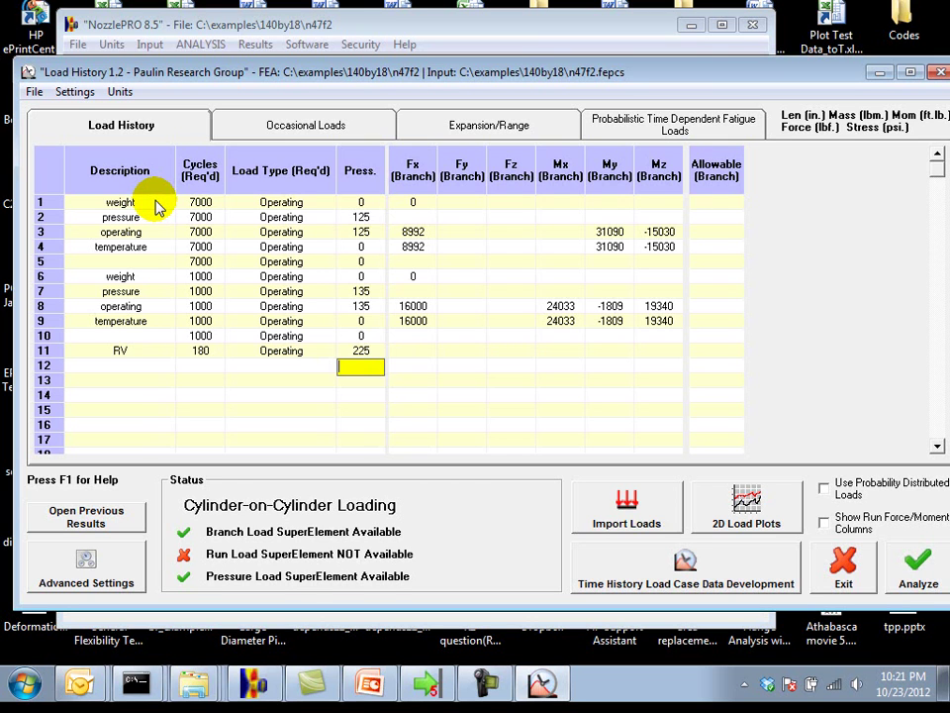
Skip row 12 and add a Beat Frequency load case in row 13 with 4415e6 cycles, Operating type and pressure 15
{"action": "key", "text": "Left"}
{"action": "key", "text": "Left"}
{"action": "key", "text": "Left"}
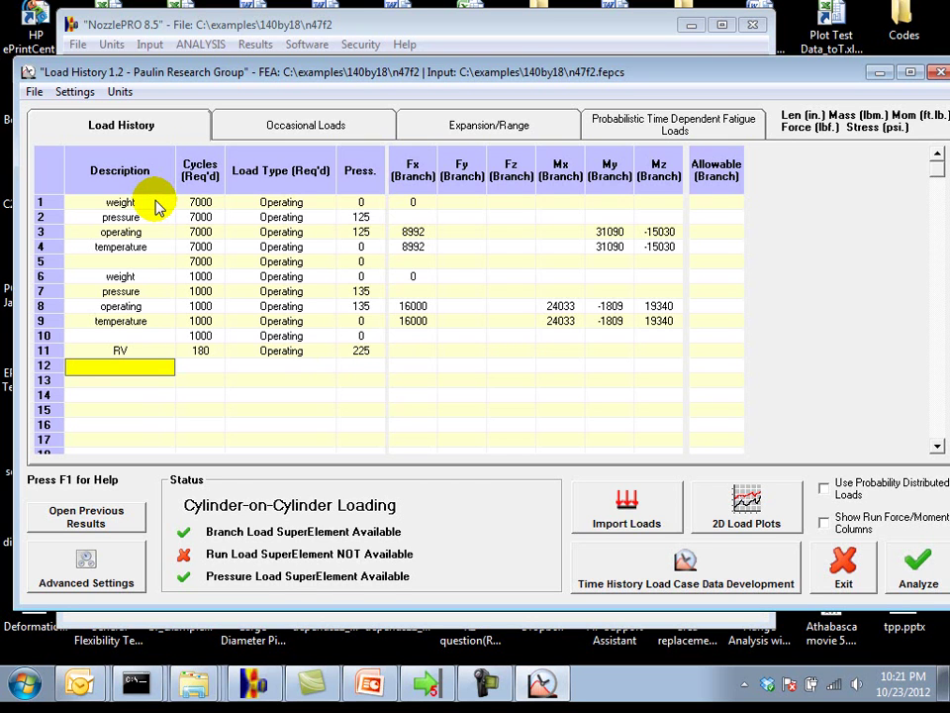
{"action": "key", "text": "Down"}
{"action": "type", "text": "Beat Frequency"}
{"action": "key", "text": "Tab"}
{"action": "type", "text": "4415e6"}
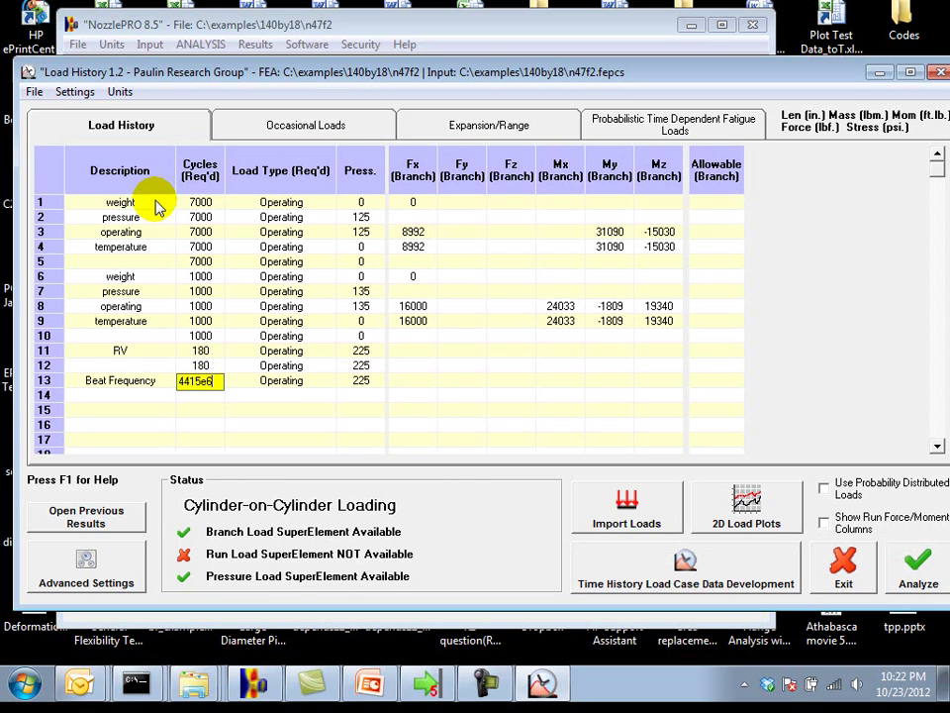
{"action": "key", "text": "Tab"}
{"action": "type", "text": "15"}
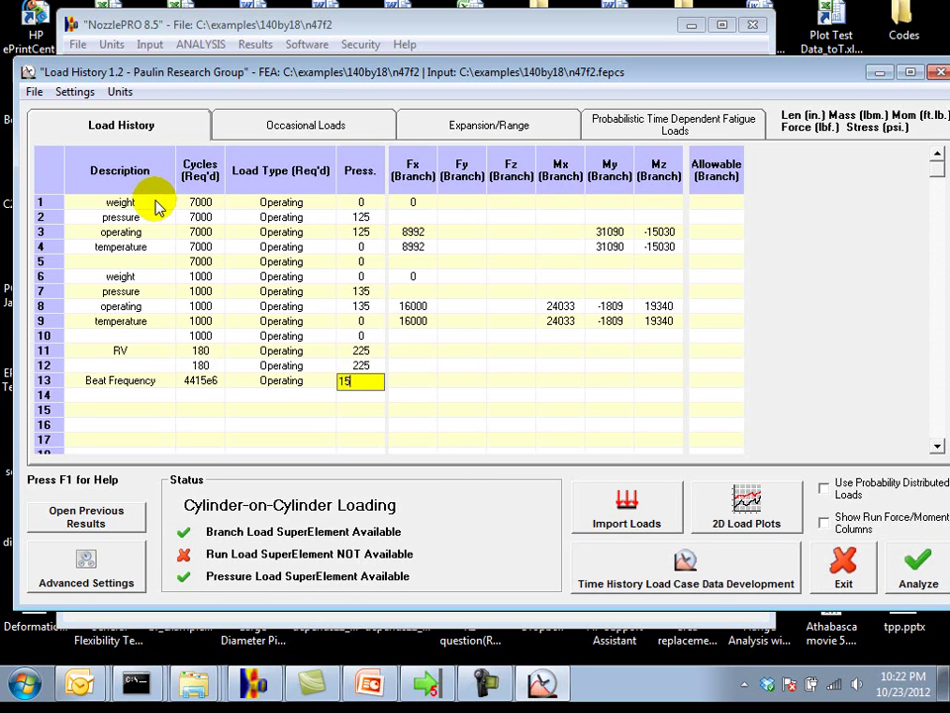
{"action": "key", "text": "Return"}
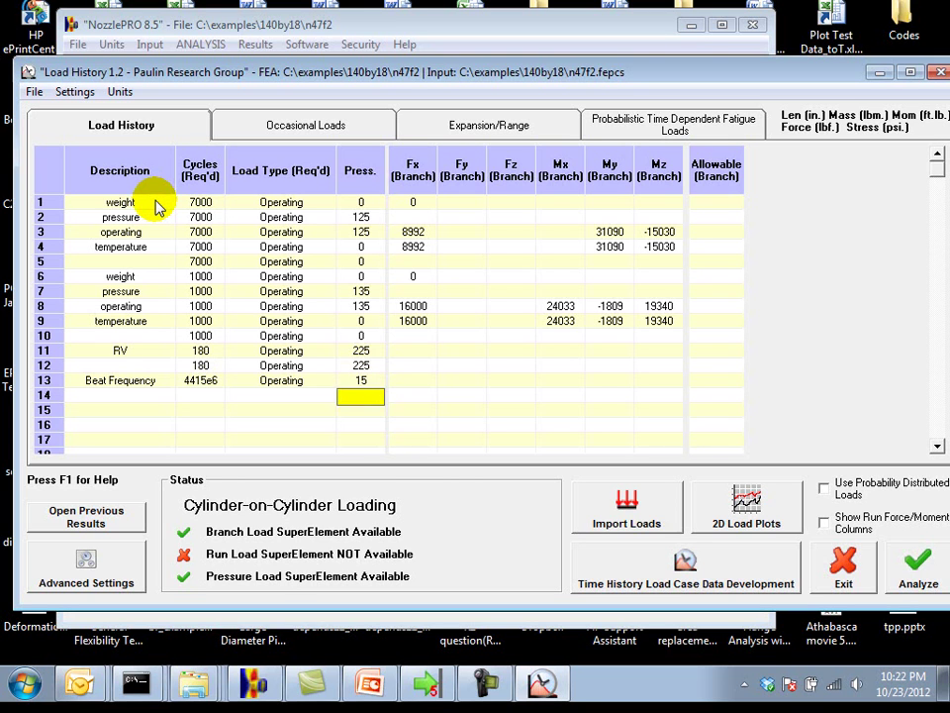
Skip row 14 and add a cleanout load case in row 15 with 50 cycles, Operating type and pressure 80
{"action": "key", "text": "shift+Tab"}
{"action": "key", "text": "shift+Tab"}
{"action": "key", "text": "shift+Tab"}
{"action": "key", "text": "Down"}
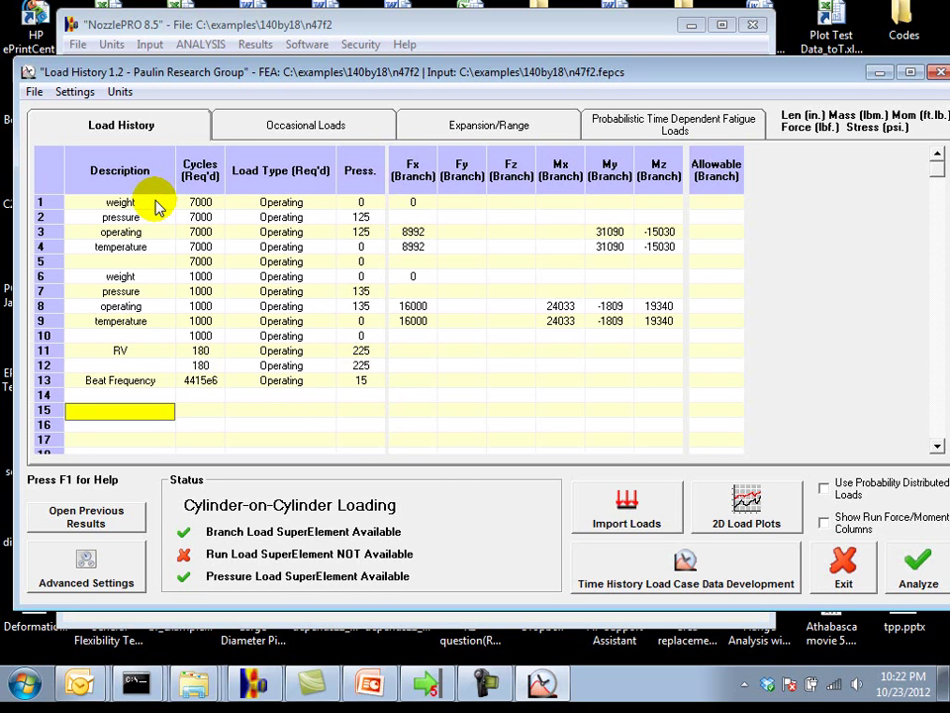
{"action": "type", "text": "cleanout"}
{"action": "key", "text": "Tab"}
{"action": "type", "text": "50"}
{"action": "key", "text": "Tab"}
{"action": "key", "text": "Tab"}
{"action": "type", "text": "80"}
Set the cleanout case's branch loads to Fx 17984, My 62180 and Mz -30068
{"action": "key", "text": "Tab"}
{"action": "type", "text": "1798"}
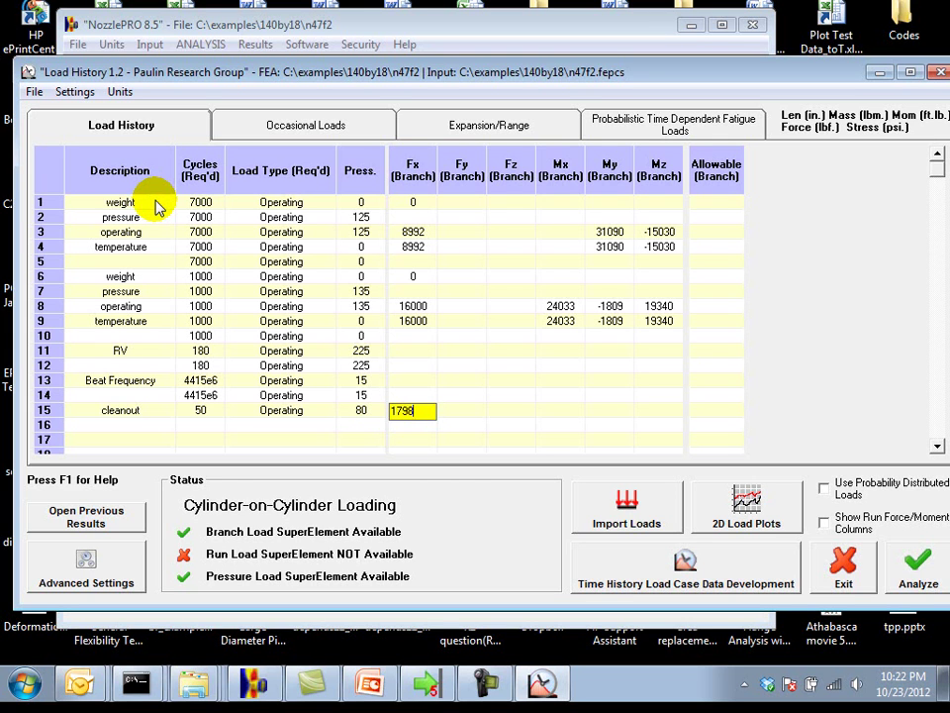
{"action": "type", "text": "4"}
{"action": "key", "text": "Tab"}
{"action": "key", "text": "Tab"}
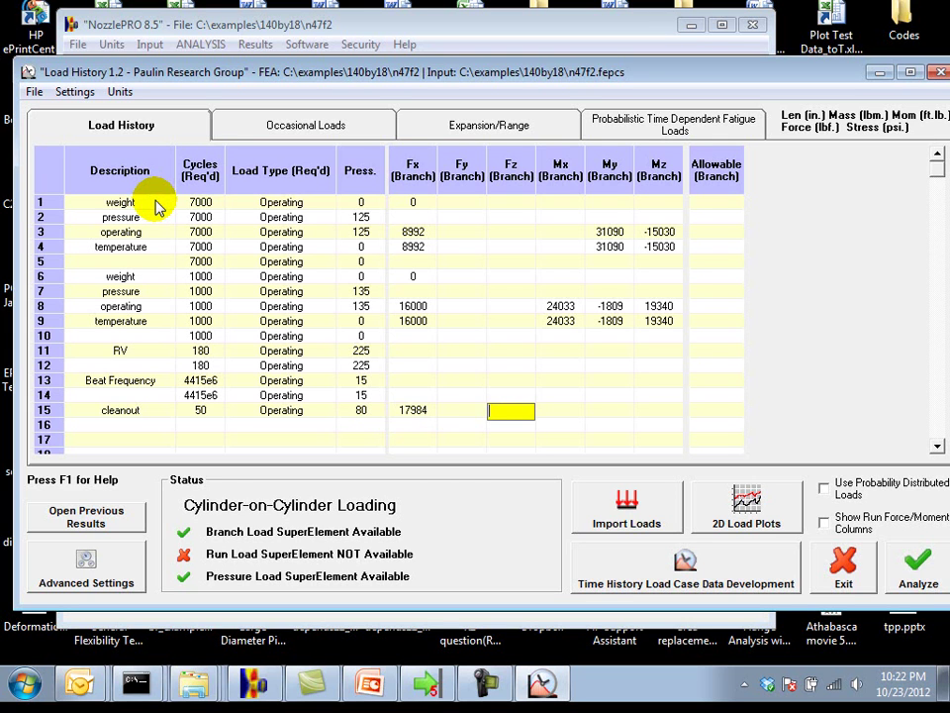
{"action": "key", "text": "Tab"}
{"action": "key", "text": "Tab"}
{"action": "type", "text": "62"}
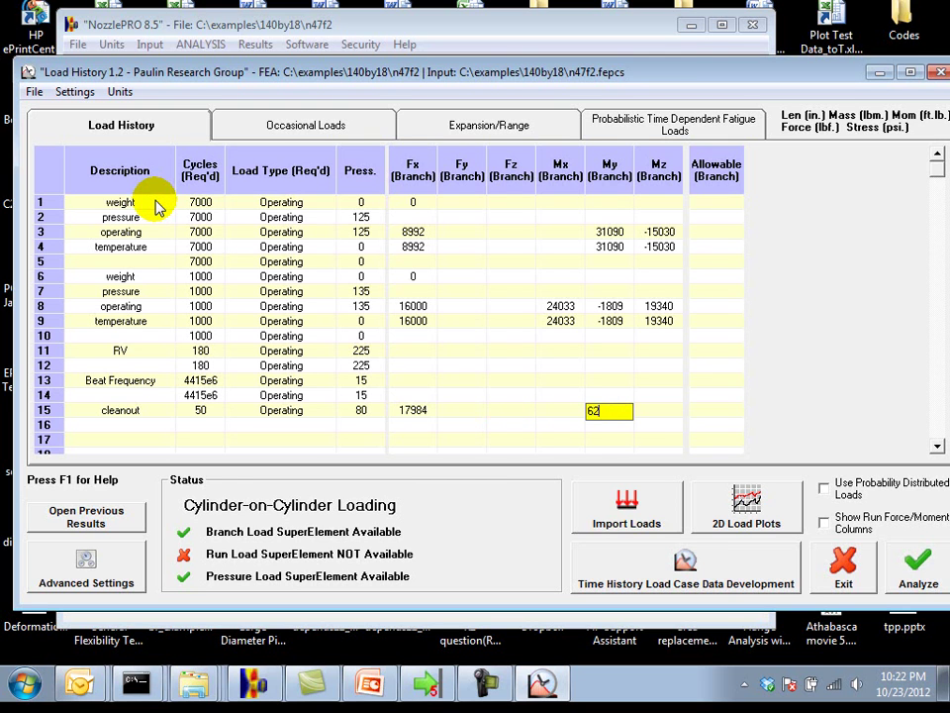
{"action": "type", "text": "180"}
{"action": "key", "text": "Tab"}
{"action": "type", "text": "-30"}
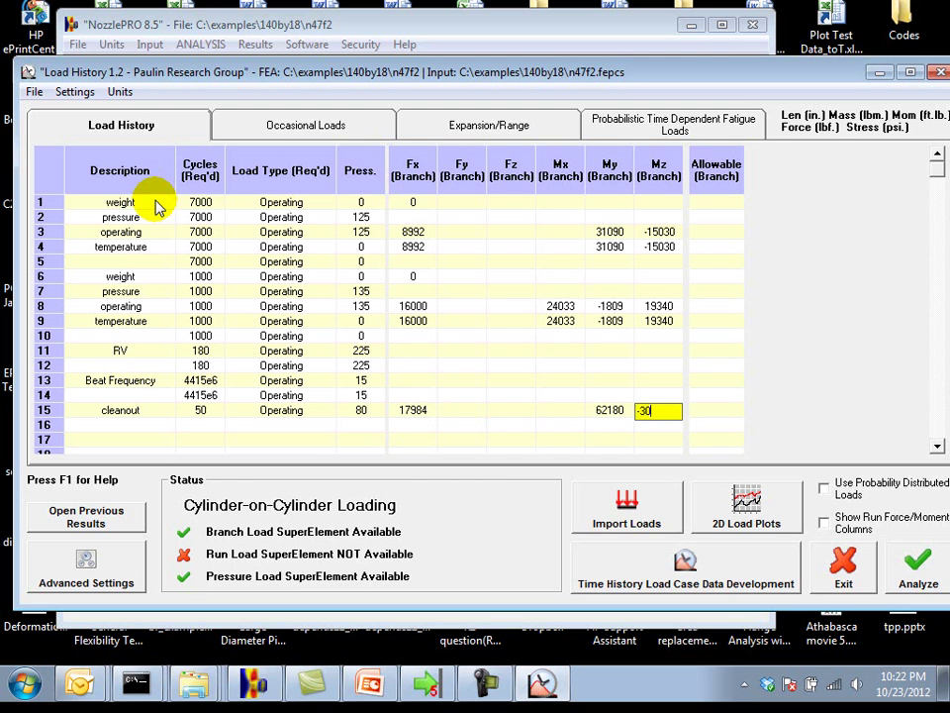
{"action": "type", "text": "068"}
{"action": "key", "text": "Up"}
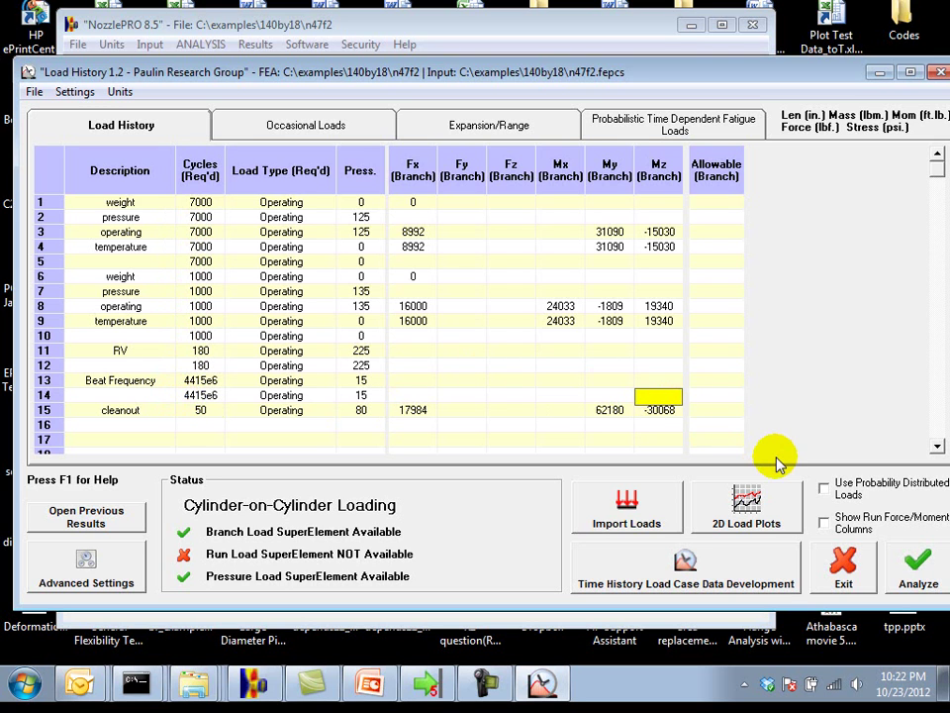
Analyze the load history and show the FEA Stress Results report at the Pad/Header at Junction damage table
{"action": "left_click", "coordinate": [911, 566]}
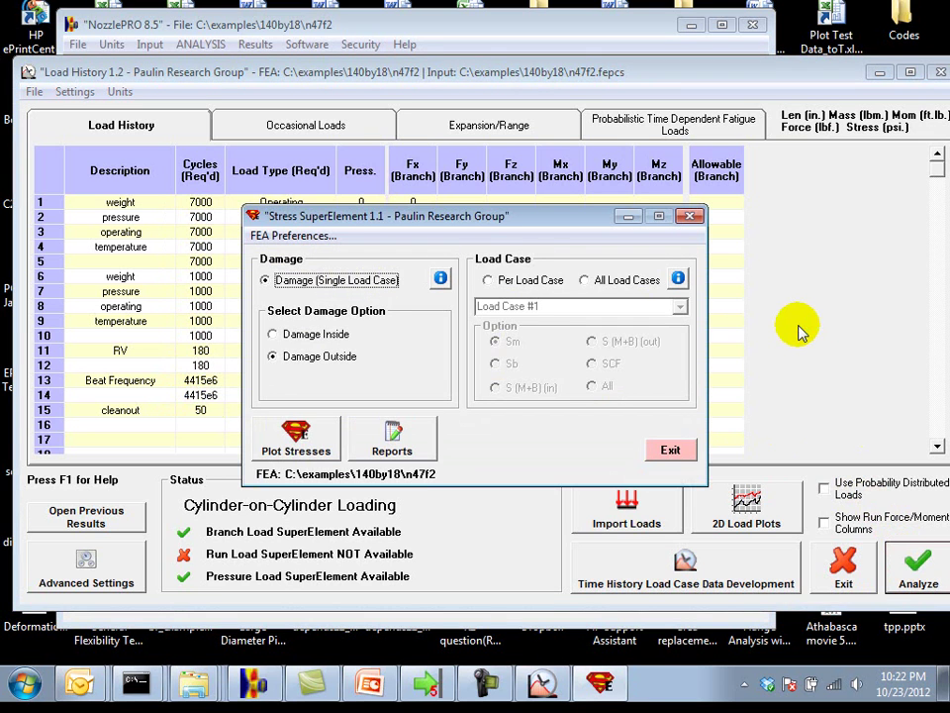
{"action": "left_click", "coordinate": [417, 434]}
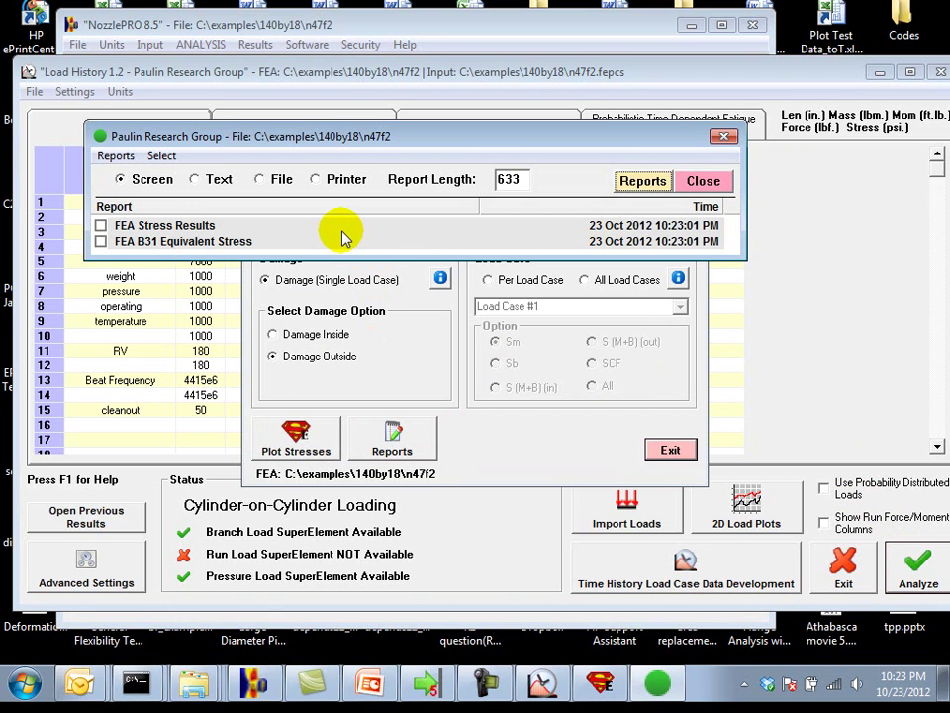
{"action": "left_click", "coordinate": [342, 229]}
{"action": "left_click", "coordinate": [633, 185]}
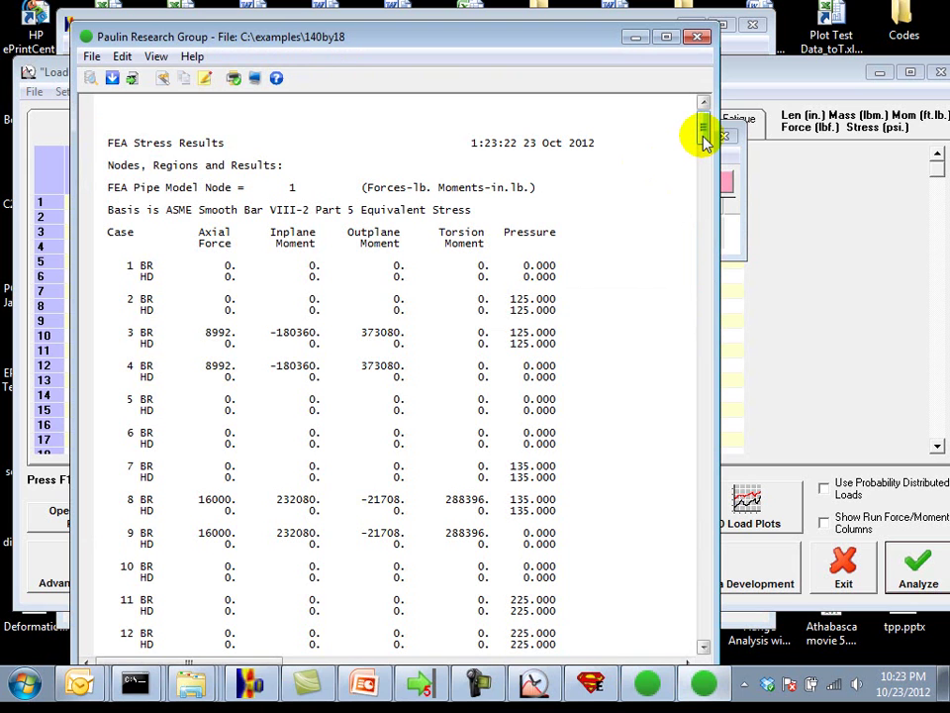
{"action": "left_click_drag", "start_coordinate": [701, 140], "coordinate": [693, 526]}
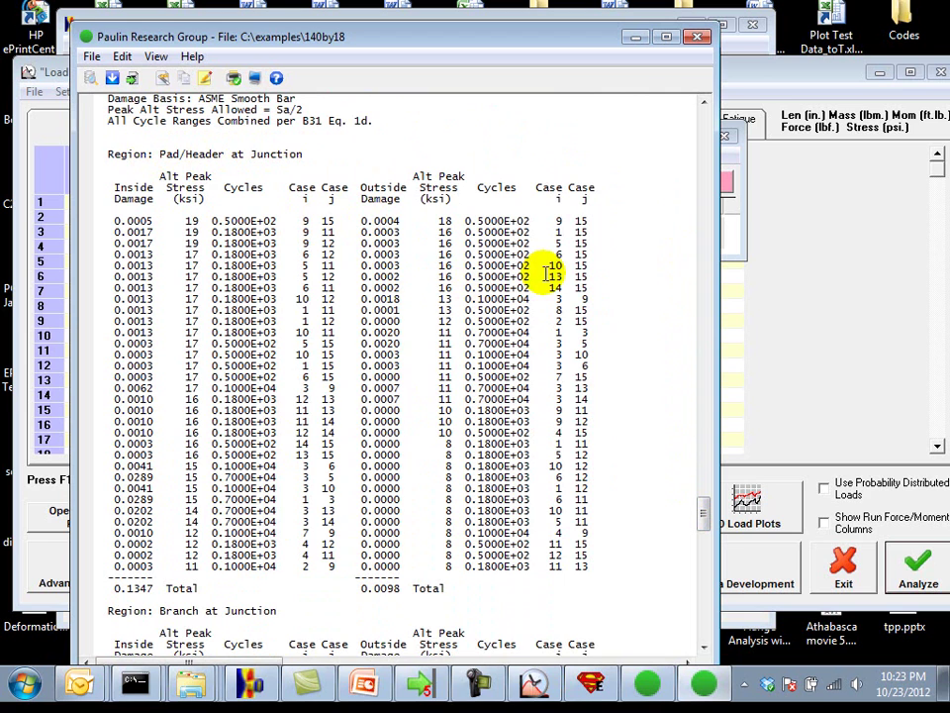
Review the Branch at Junction damage table and mark its region name and its inside and outside damage totals
{"action": "left_click_drag", "start_coordinate": [704, 512], "coordinate": [679, 537]}
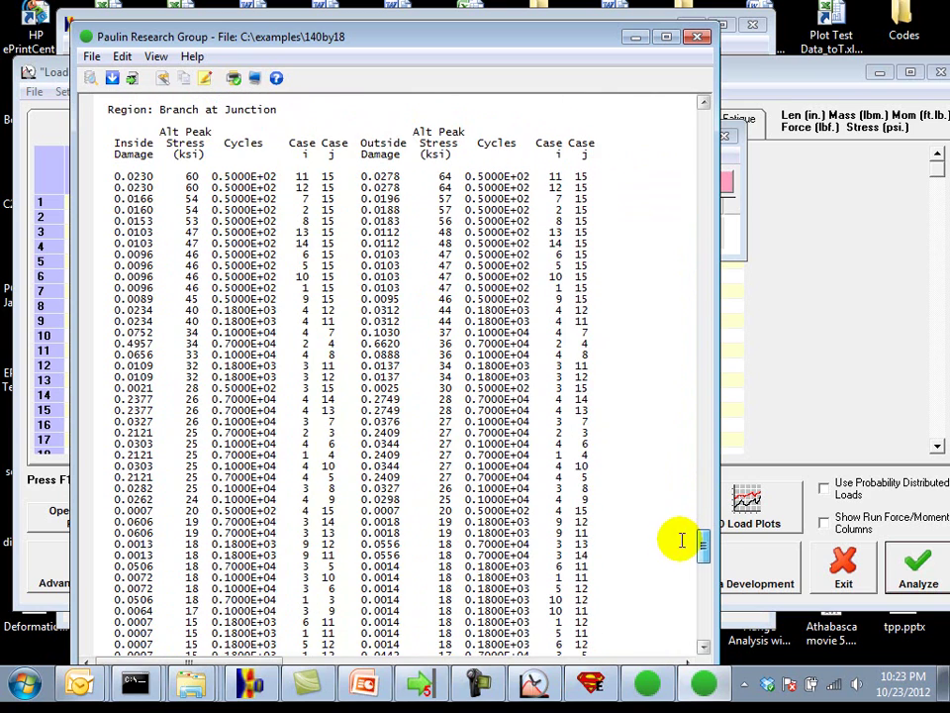
{"action": "left_click_drag", "start_coordinate": [155, 109], "coordinate": [263, 109]}
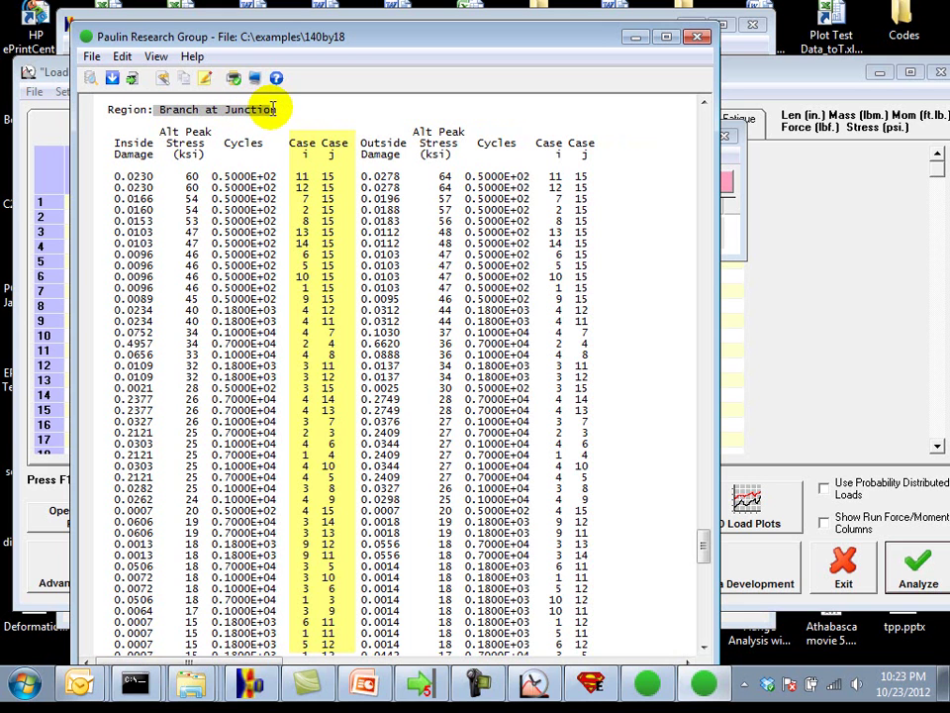
{"action": "left_click", "coordinate": [704, 544]}
{"action": "left_click_drag", "start_coordinate": [705, 544], "coordinate": [701, 571]}
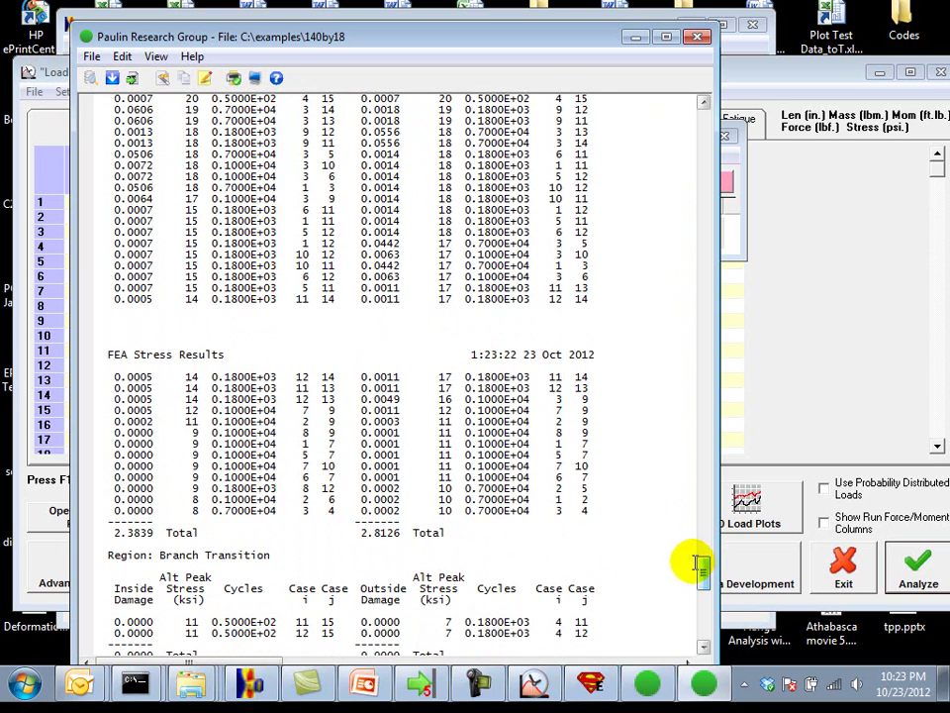
{"action": "left_click", "coordinate": [360, 533]}
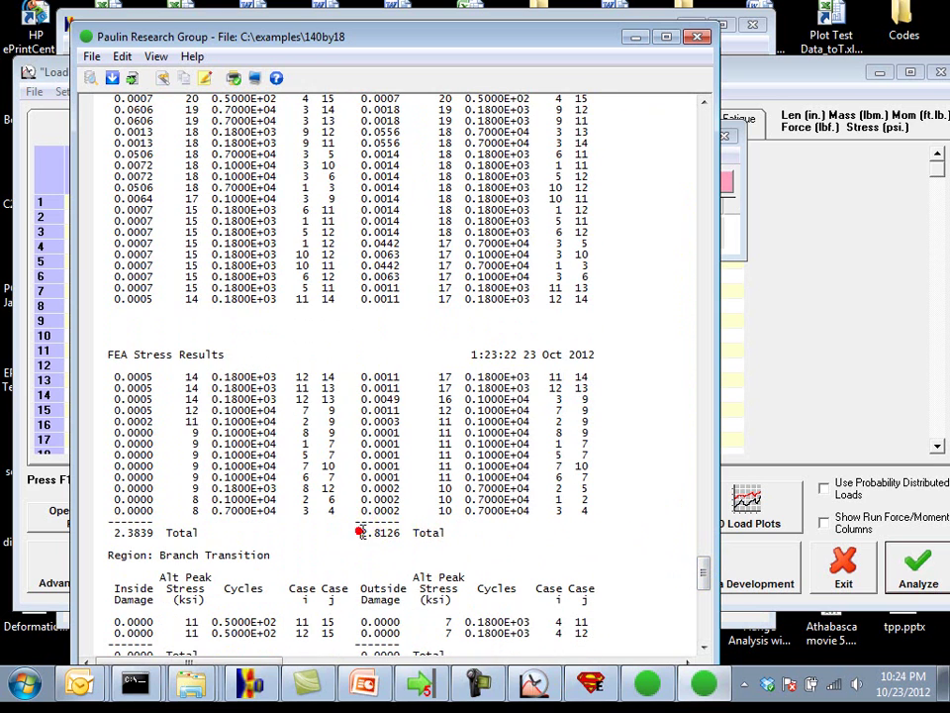
{"action": "left_click_drag", "start_coordinate": [360, 534], "coordinate": [393, 530]}
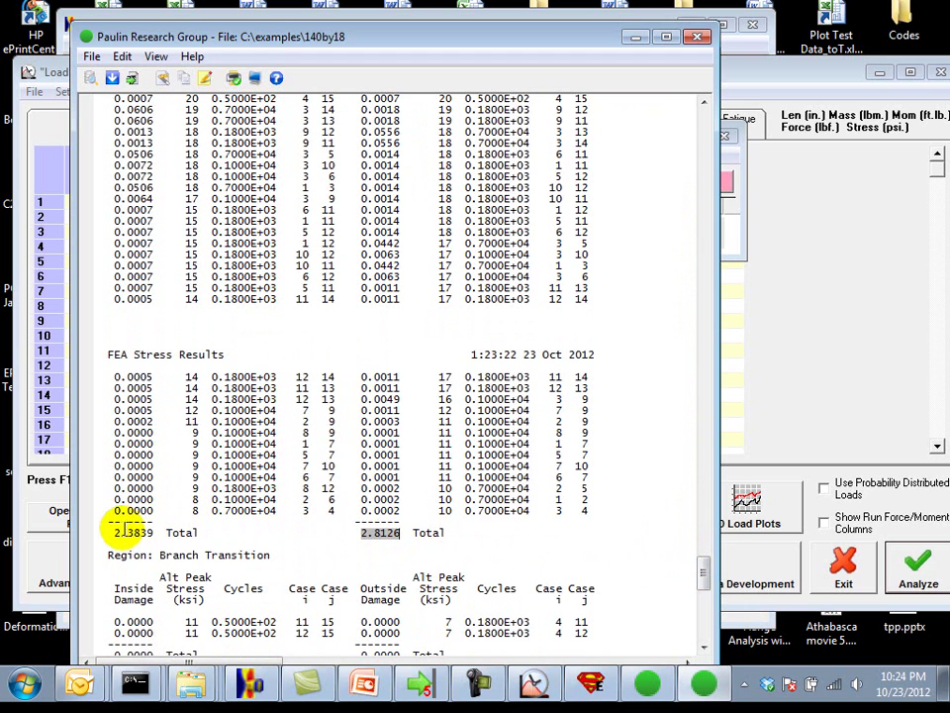
{"action": "left_click_drag", "start_coordinate": [95, 522], "coordinate": [156, 540]}
{"action": "left_click", "coordinate": [272, 421]}
Check the cycle combination basis in the Damage Collection Report header and close the report and stress result windows
{"action": "scroll", "coordinate": [317, 401], "scroll_direction": "up", "scroll_amount": 15}
{"action": "scroll", "coordinate": [320, 396], "scroll_direction": "up", "scroll_amount": 10}
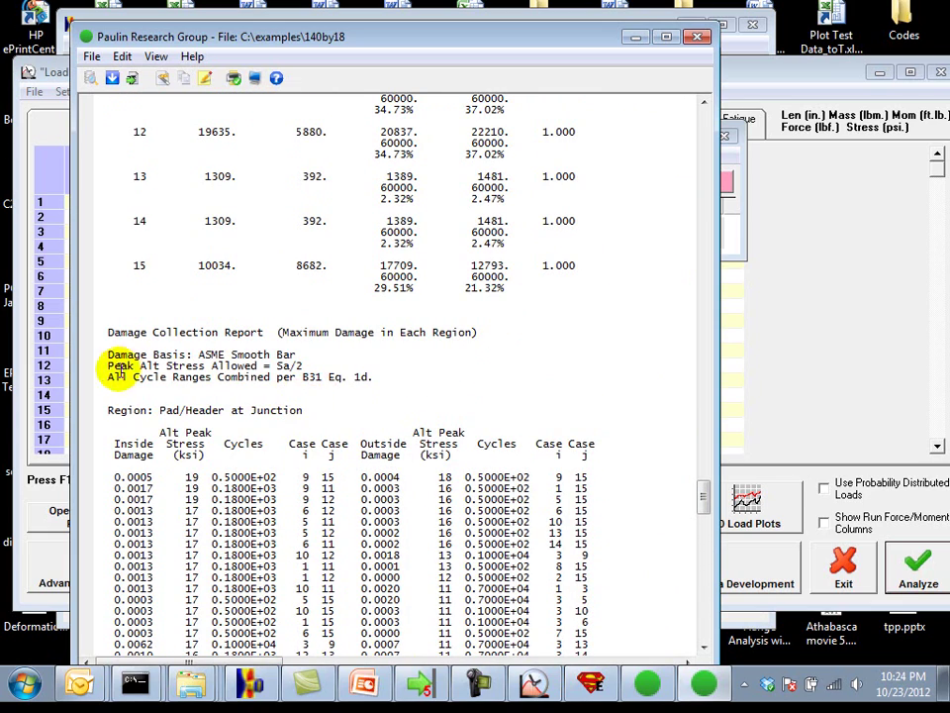
{"action": "left_click_drag", "start_coordinate": [100, 376], "coordinate": [368, 378]}
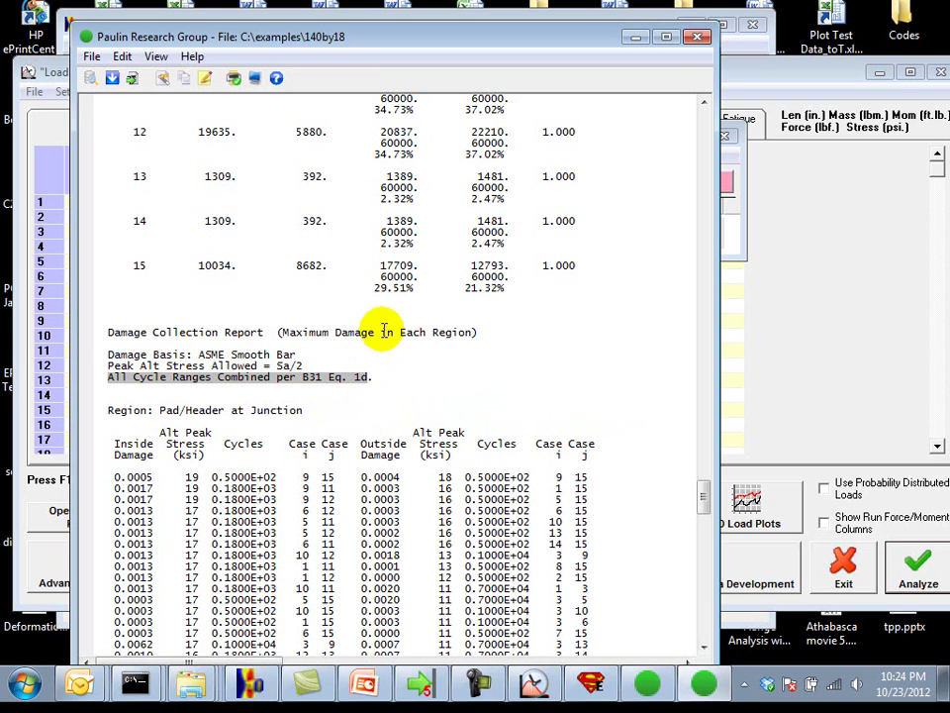
{"action": "left_click", "coordinate": [699, 39]}
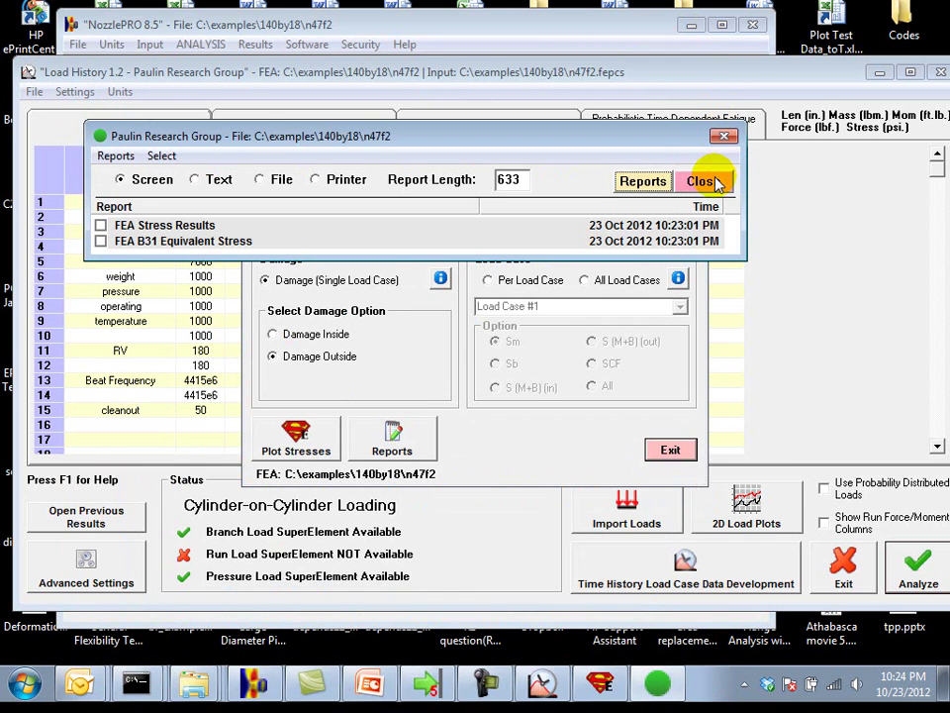
{"action": "left_click", "coordinate": [715, 183]}
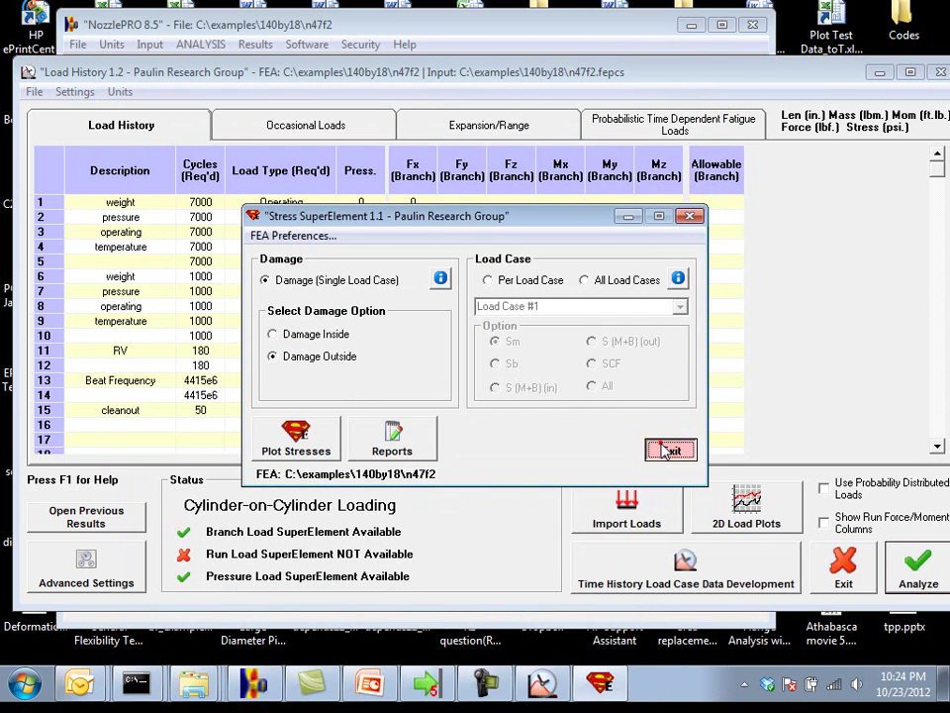
{"action": "left_click", "coordinate": [669, 450]}
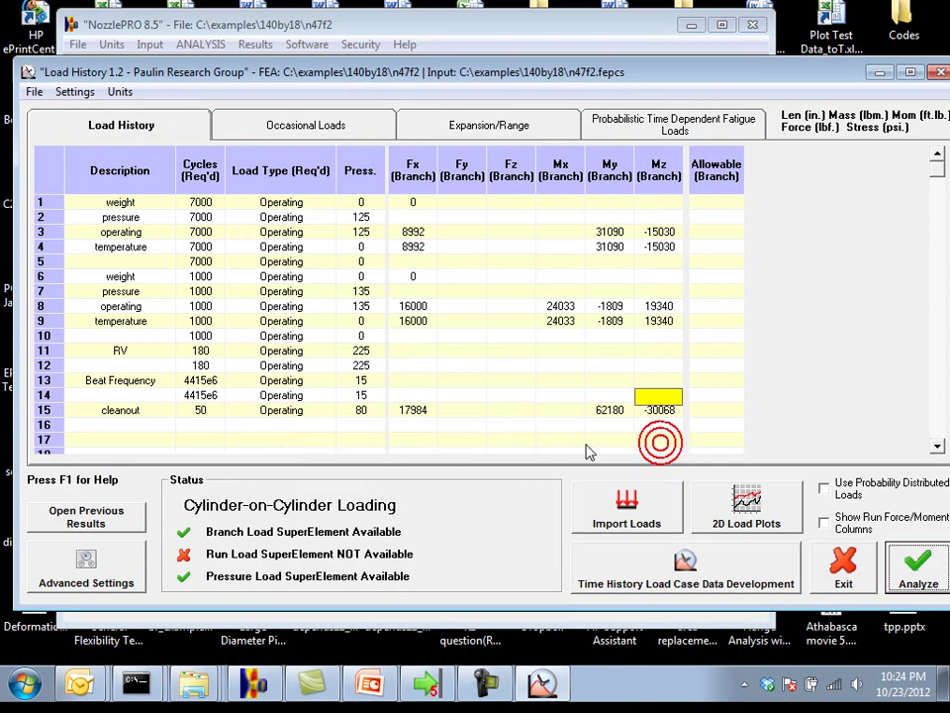
Set the load history's cycle combination option to Assume All Points on the Load Histogram are Unique Events
{"action": "left_click", "coordinate": [129, 560]}
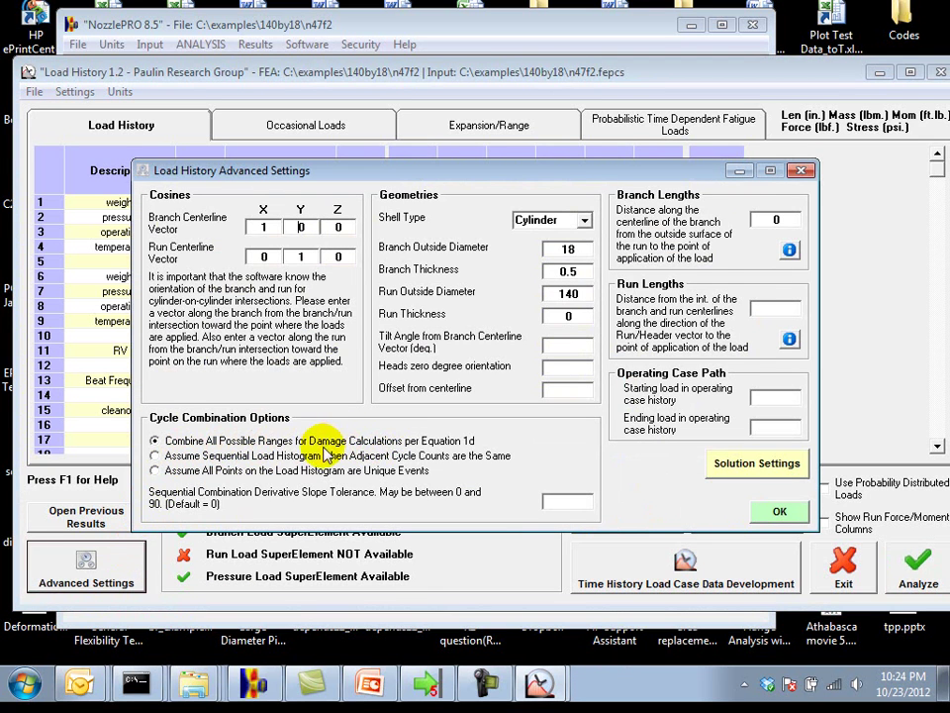
{"action": "left_click", "coordinate": [275, 471]}
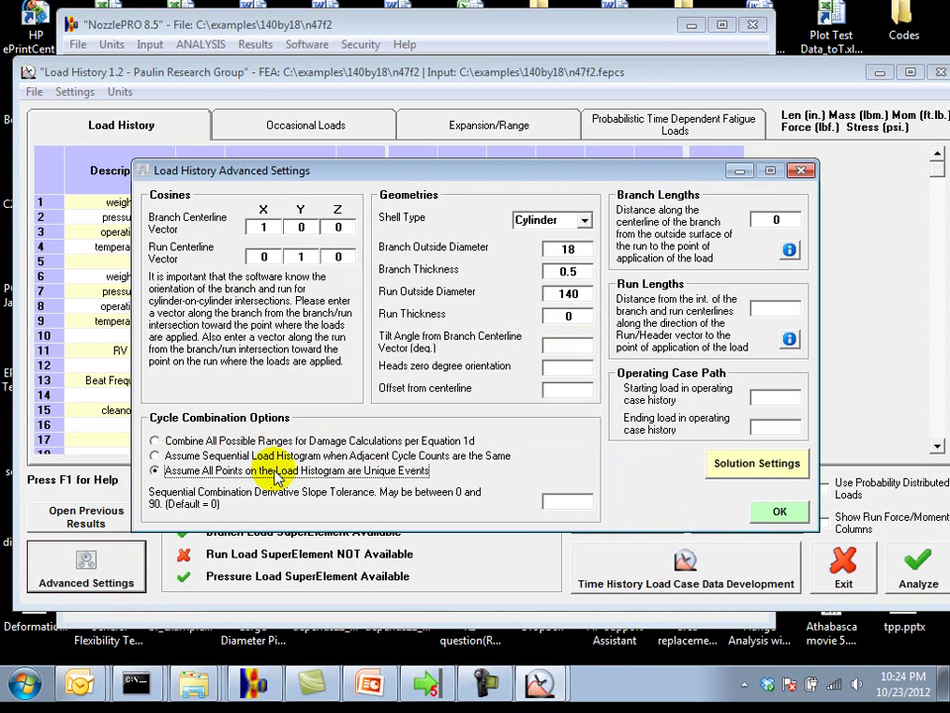
{"action": "left_click", "coordinate": [769, 508]}
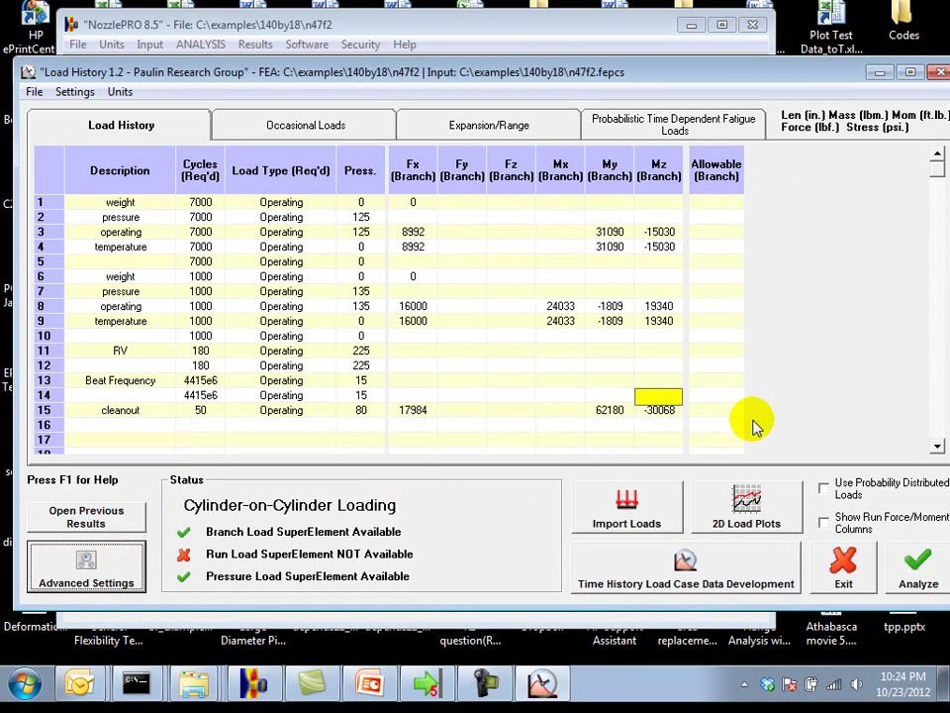
Analyze the load history again and show the newly generated FEA Stress Results report
{"action": "left_click", "coordinate": [918, 576]}
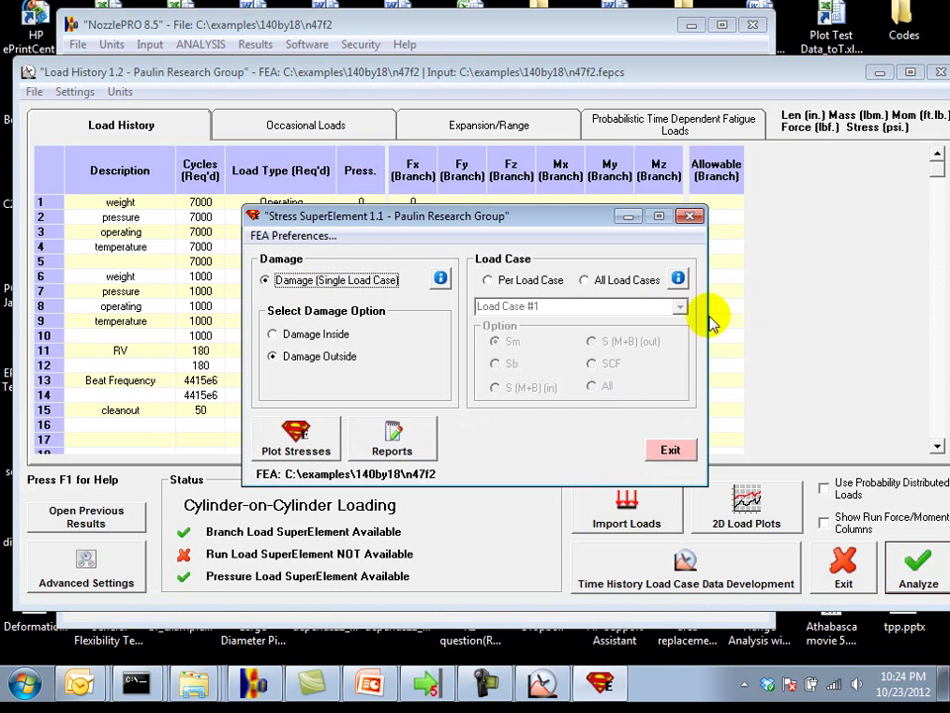
{"action": "left_click", "coordinate": [415, 435]}
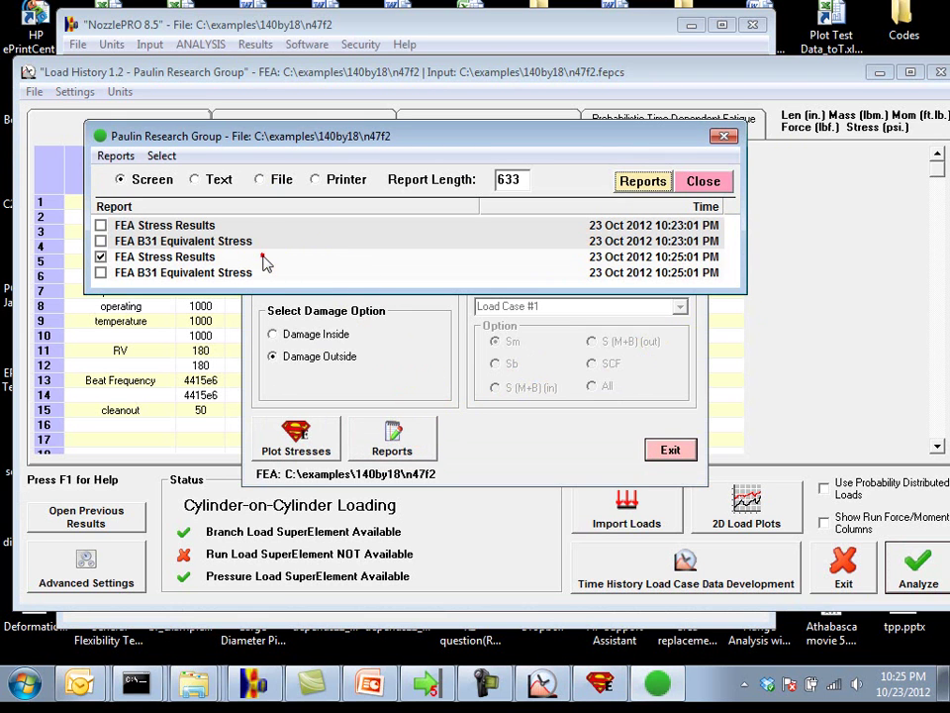
{"action": "left_click", "coordinate": [263, 256]}
{"action": "left_click", "coordinate": [633, 181]}
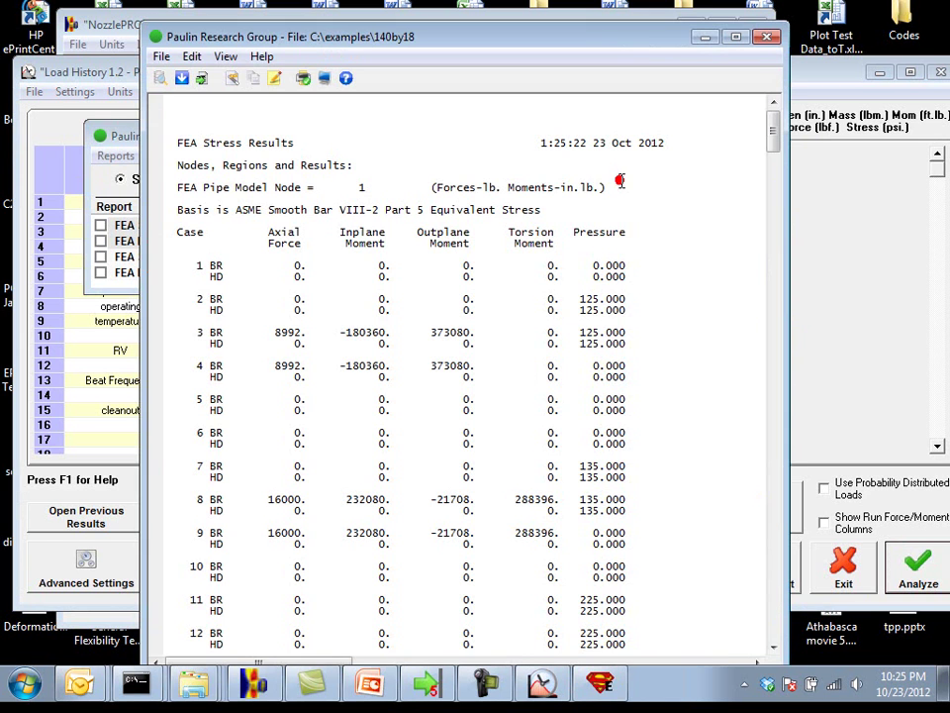
Examine the inside and outside damage totals for Branch at Junction in the Damage Collection Report of the new run
{"action": "left_click_drag", "start_coordinate": [773, 134], "coordinate": [802, 367]}
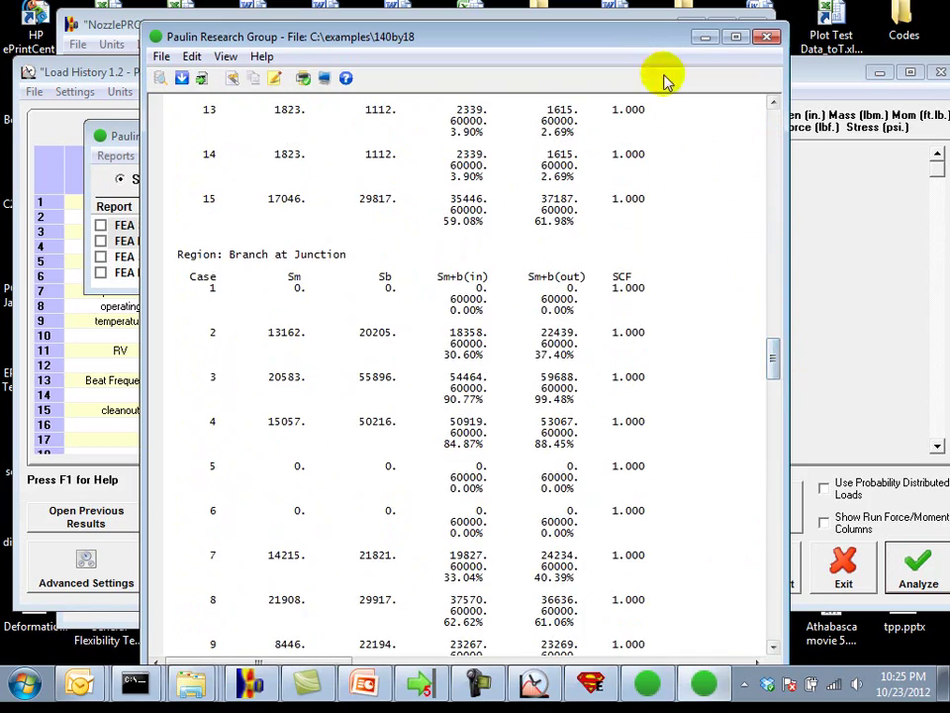
{"action": "left_click_drag", "start_coordinate": [641, 36], "coordinate": [630, 17]}
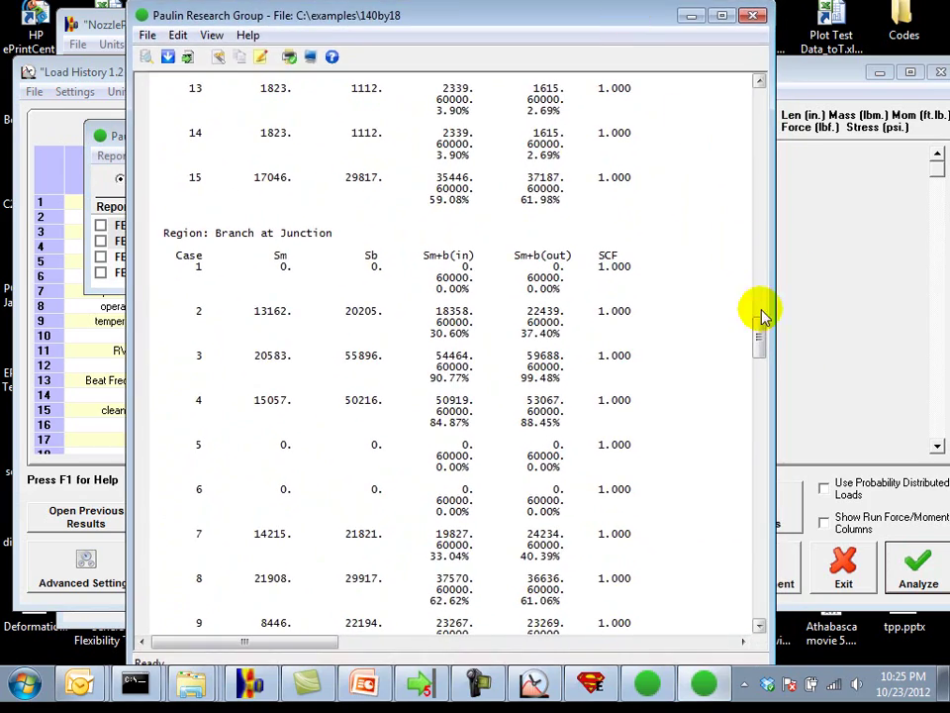
{"action": "left_click_drag", "start_coordinate": [761, 330], "coordinate": [766, 574]}
{"action": "left_click", "coordinate": [157, 243]}
{"action": "left_click_drag", "start_coordinate": [158, 242], "coordinate": [382, 240]}
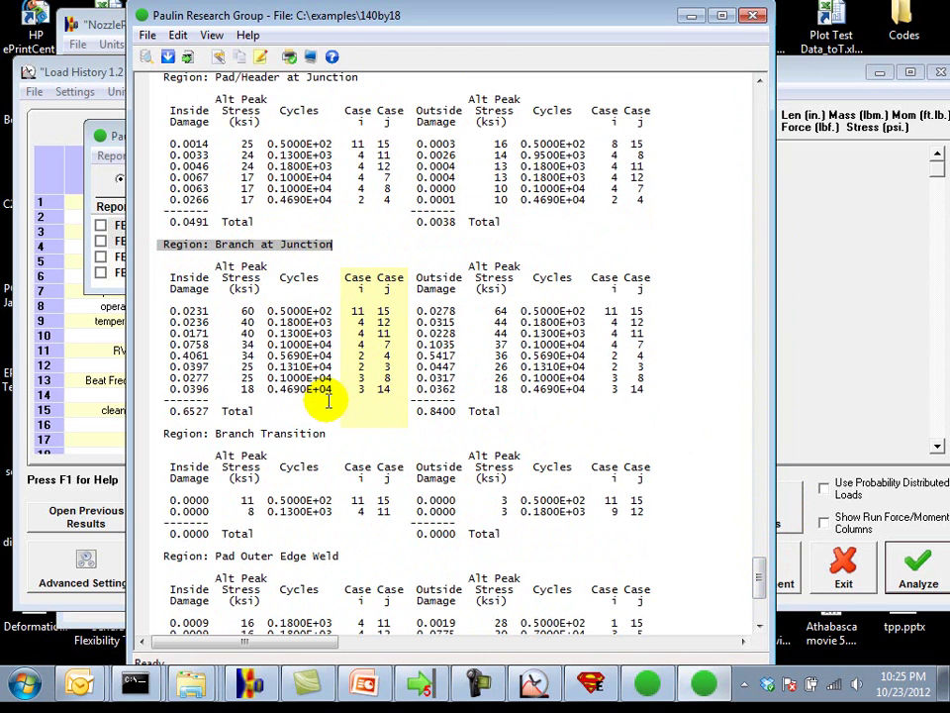
{"action": "left_click_drag", "start_coordinate": [406, 411], "coordinate": [458, 409]}
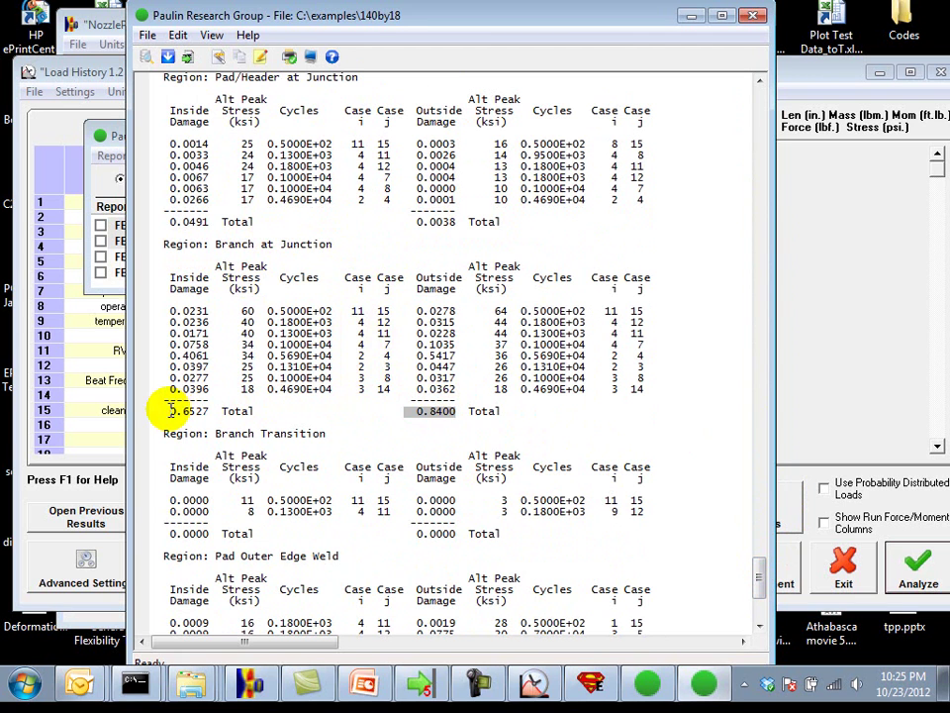
{"action": "left_click", "coordinate": [164, 411]}
{"action": "left_click_drag", "start_coordinate": [165, 411], "coordinate": [220, 409]}
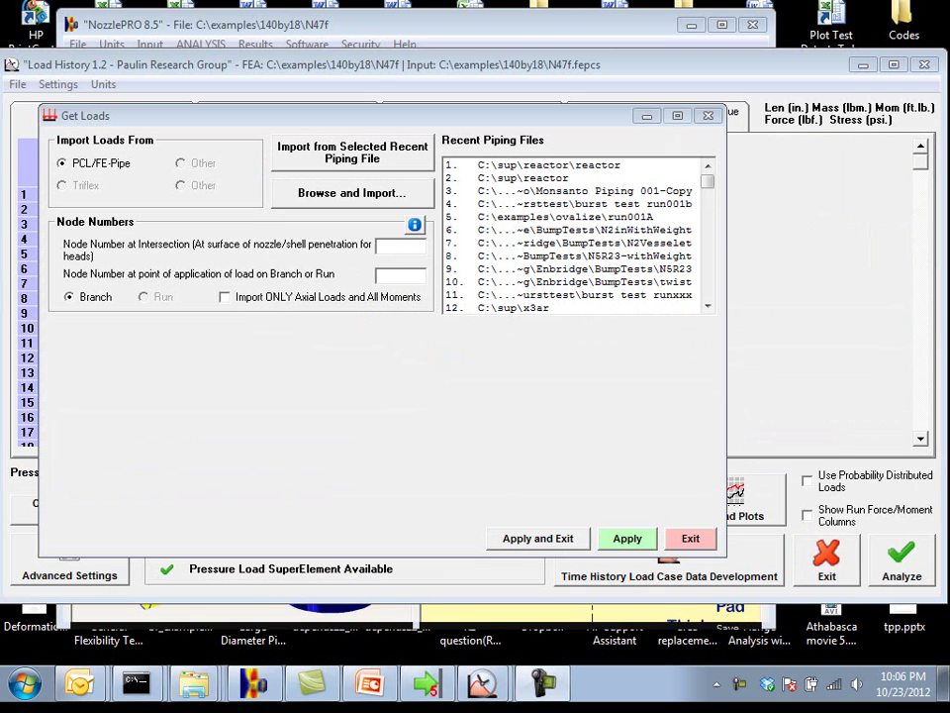
Exit the load import without applying anything and look through the N47f load history rows down to case 19
{"action": "left_click", "coordinate": [649, 166]}
{"action": "left_click", "coordinate": [688, 537]}
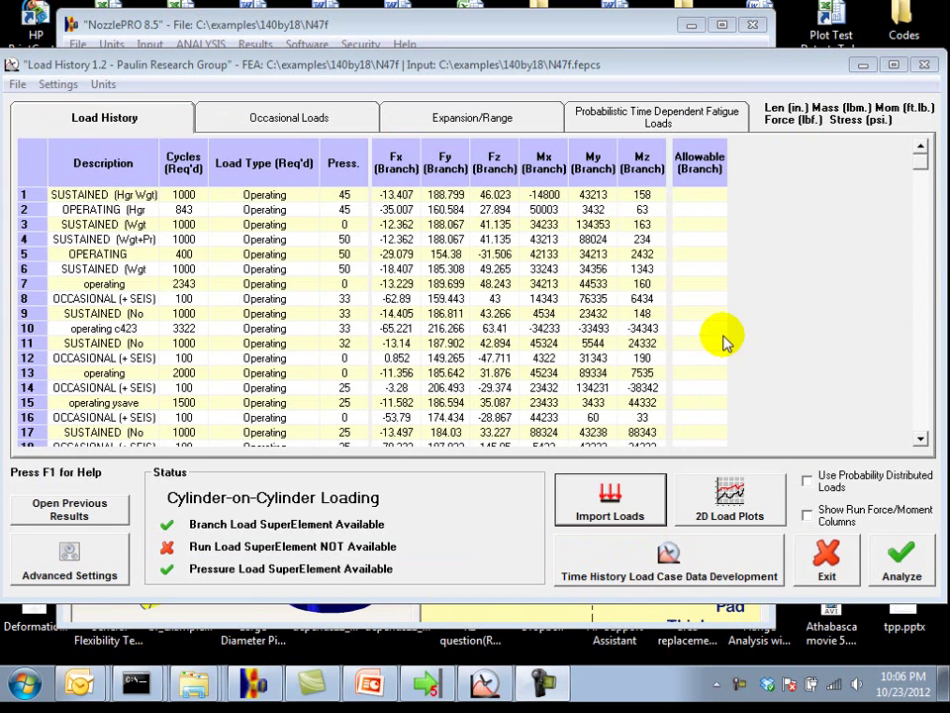
{"action": "left_click", "coordinate": [917, 436]}
{"action": "left_click", "coordinate": [917, 437]}
{"action": "left_click", "coordinate": [921, 147]}
{"action": "left_click", "coordinate": [921, 147]}
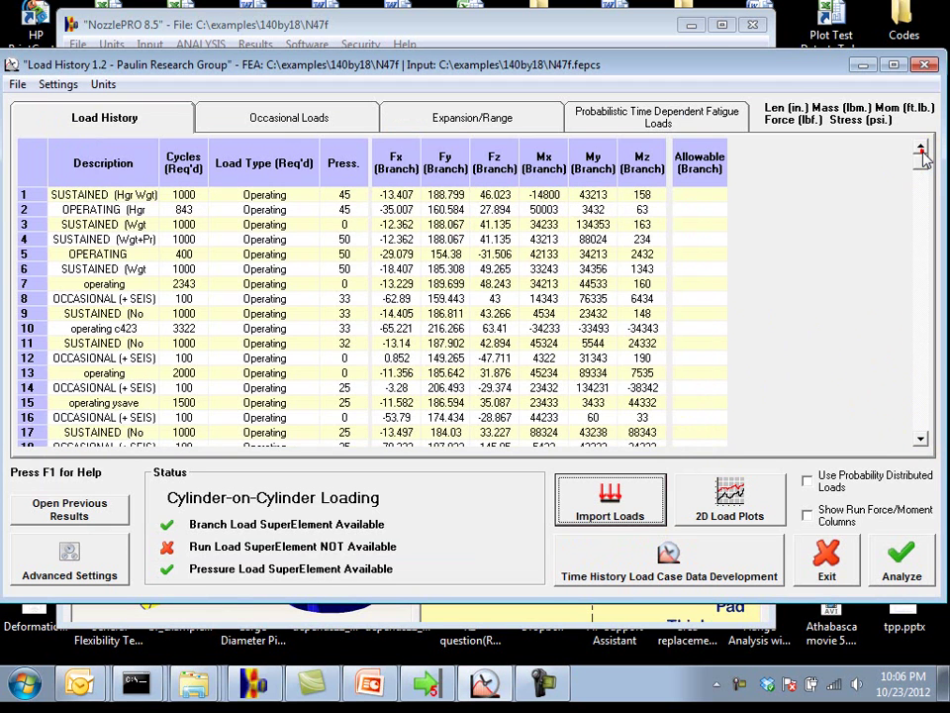
{"action": "left_click", "coordinate": [920, 438]}
{"action": "left_click", "coordinate": [919, 438]}
{"action": "left_click", "coordinate": [919, 437]}
{"action": "left_click", "coordinate": [919, 438]}
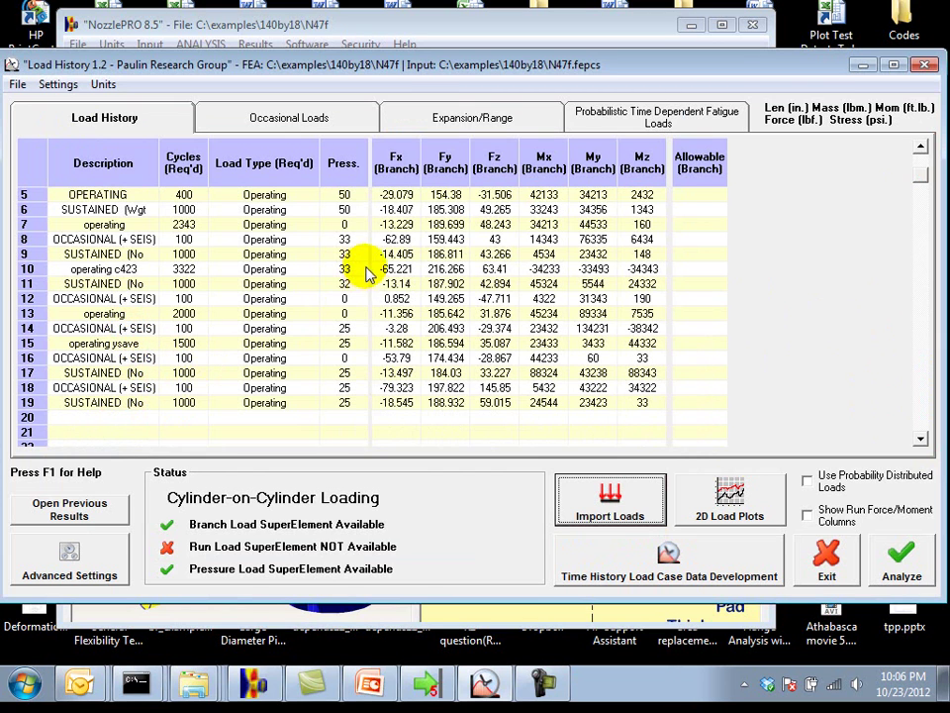
Plot the load history's branch moments Mx, My and Mz against load case, and close the plot after viewing it
{"action": "left_click", "coordinate": [722, 493]}
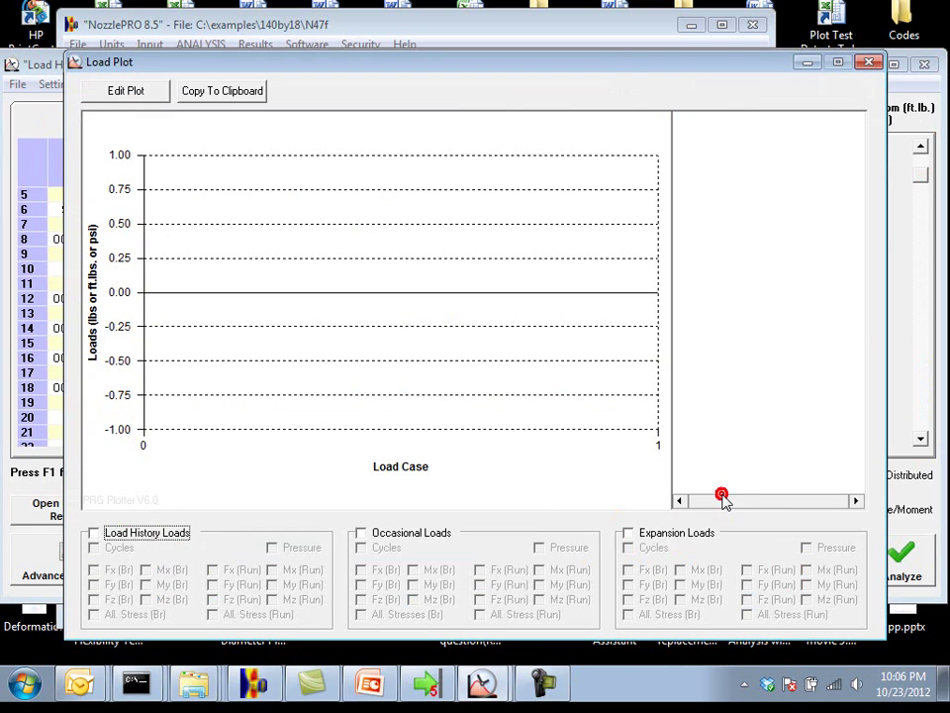
{"action": "left_click", "coordinate": [98, 532]}
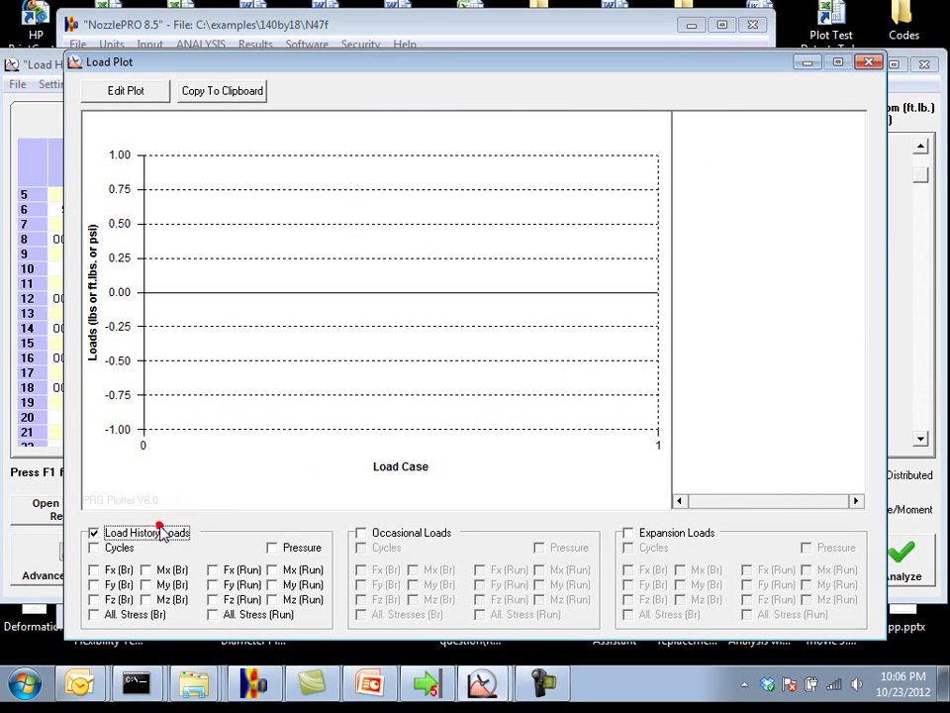
{"action": "left_click", "coordinate": [146, 570]}
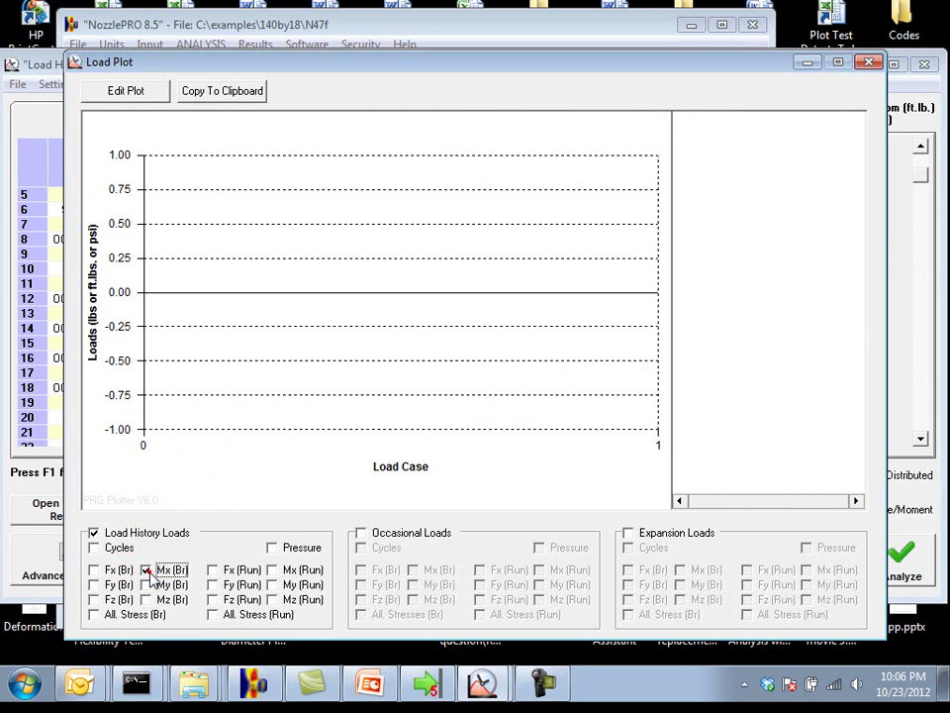
{"action": "left_click", "coordinate": [148, 585]}
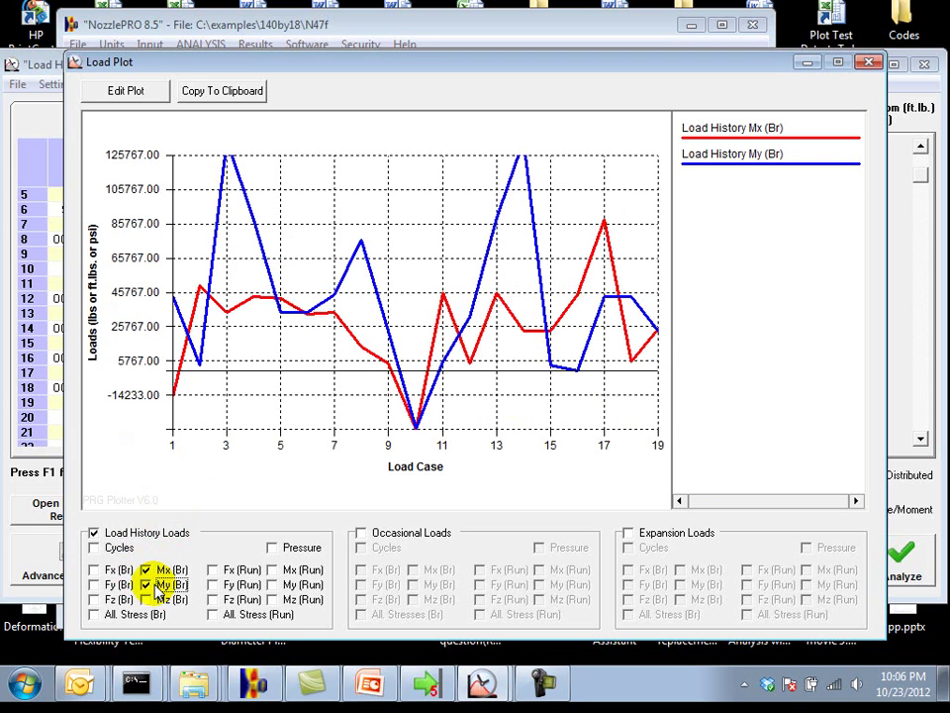
{"action": "left_click", "coordinate": [154, 601]}
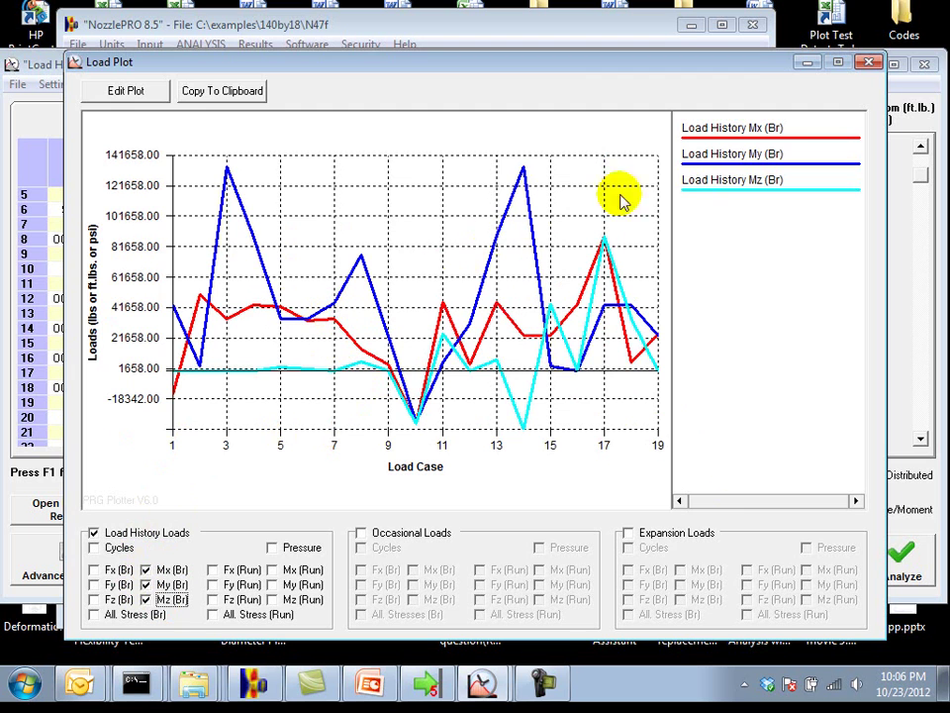
{"action": "left_click", "coordinate": [870, 64]}
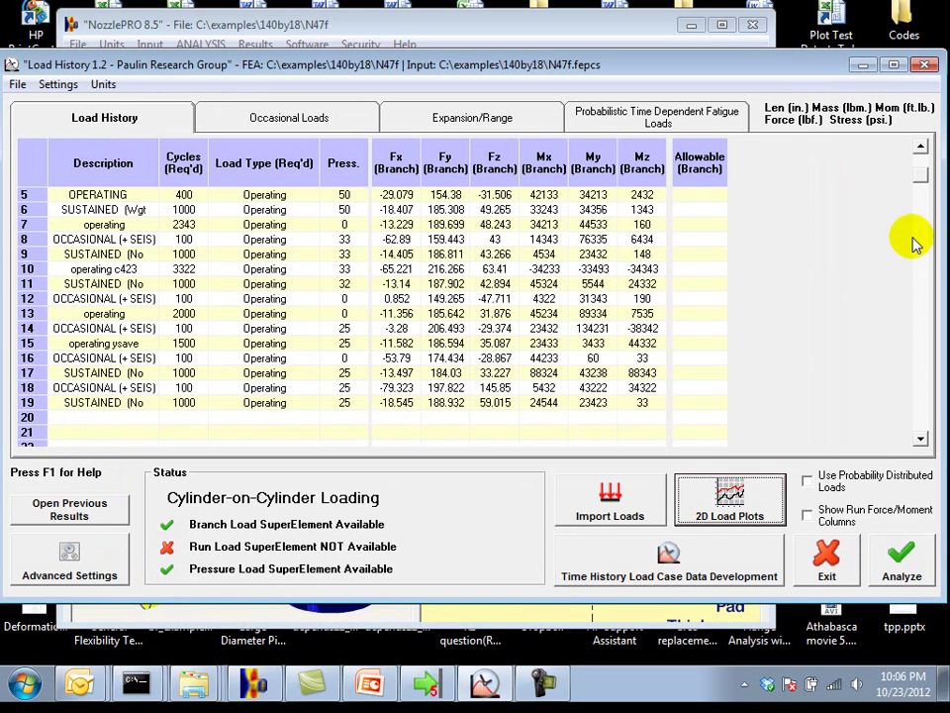
Analyze the N47f load history and show the latest FEA Stress Results report at the Pad Outer Edge Weld damage ratios
{"action": "left_click", "coordinate": [894, 562]}
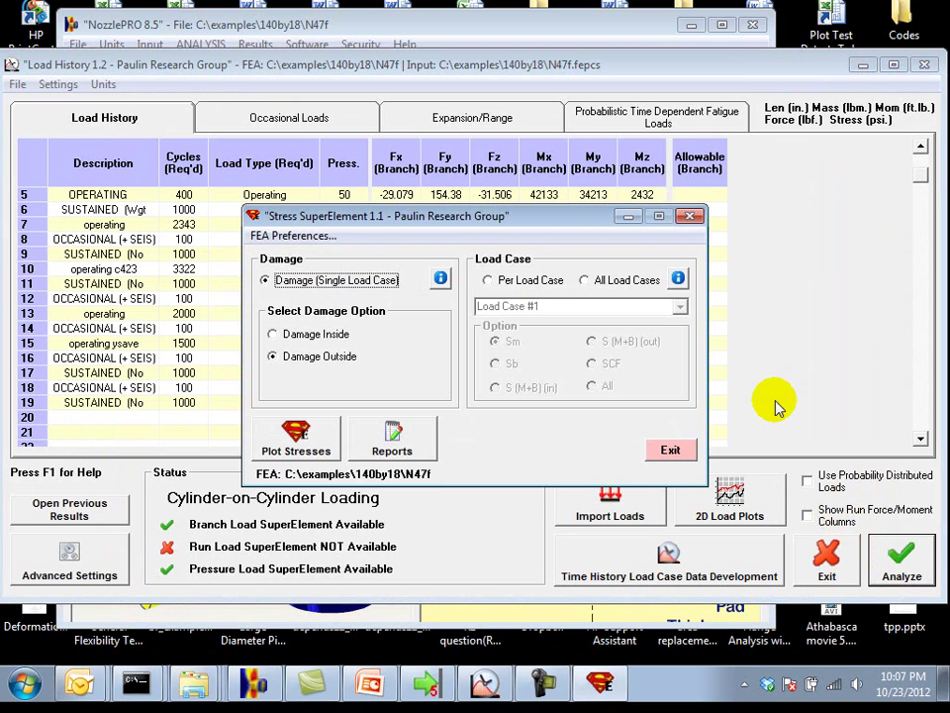
{"action": "left_click", "coordinate": [398, 444]}
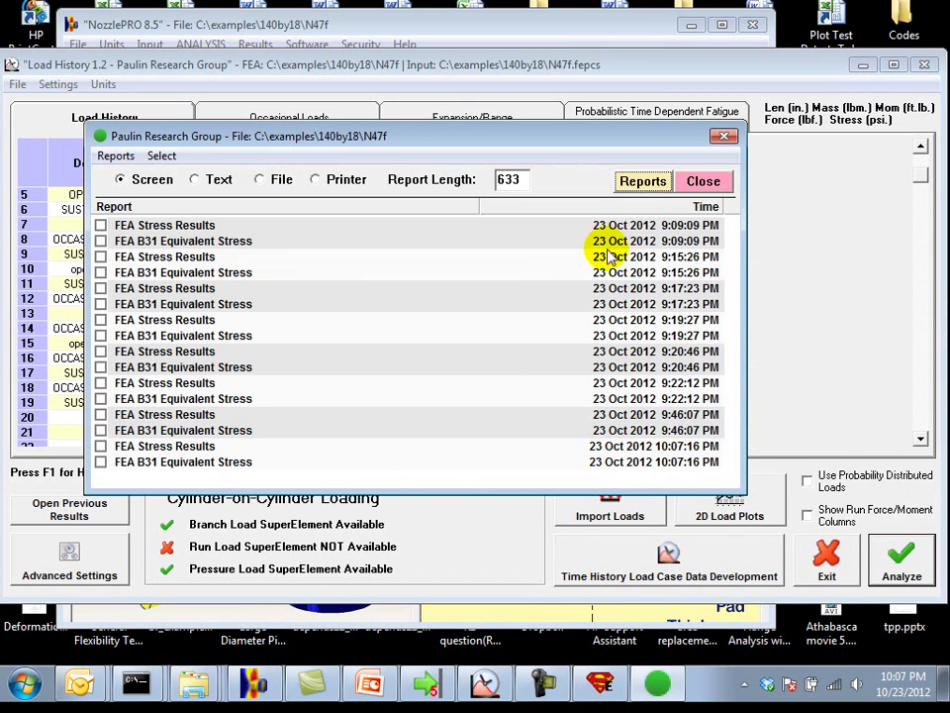
{"action": "left_click", "coordinate": [211, 449]}
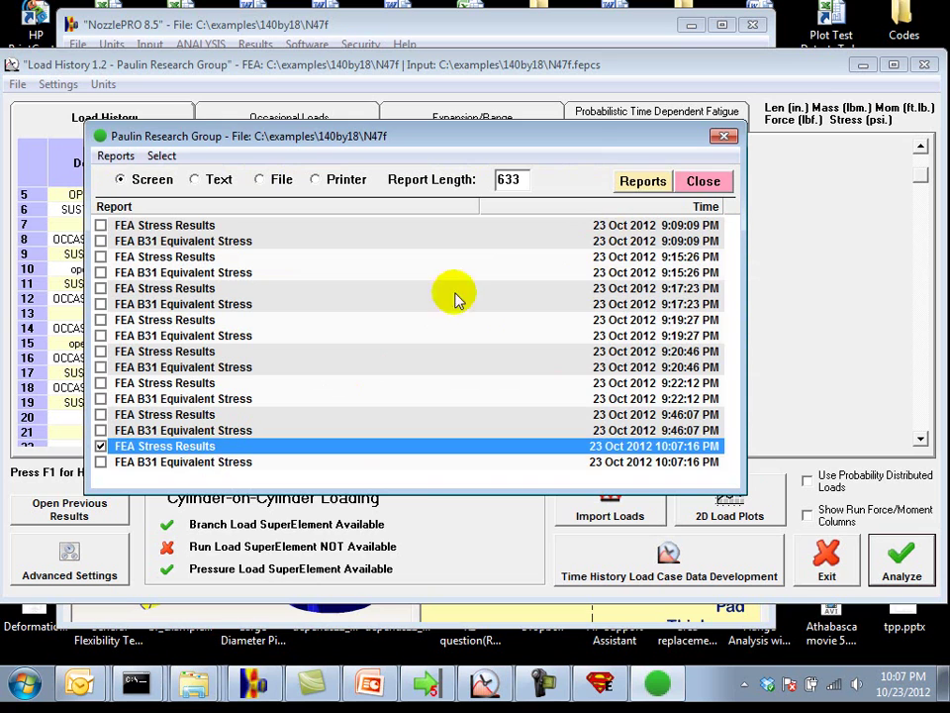
{"action": "left_click", "coordinate": [634, 180]}
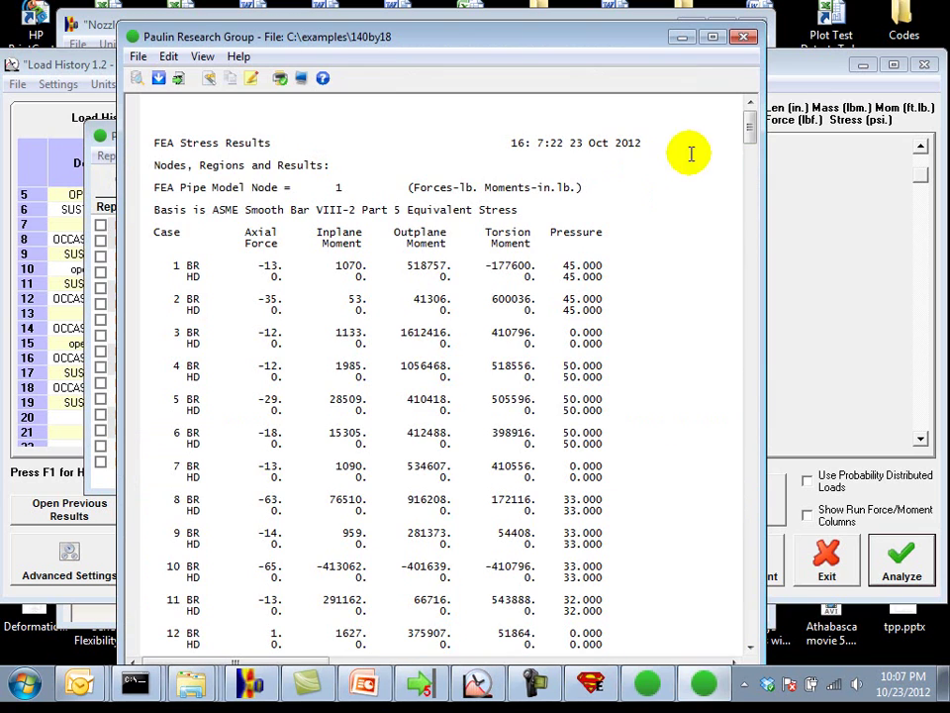
{"action": "left_click_drag", "start_coordinate": [750, 136], "coordinate": [722, 244]}
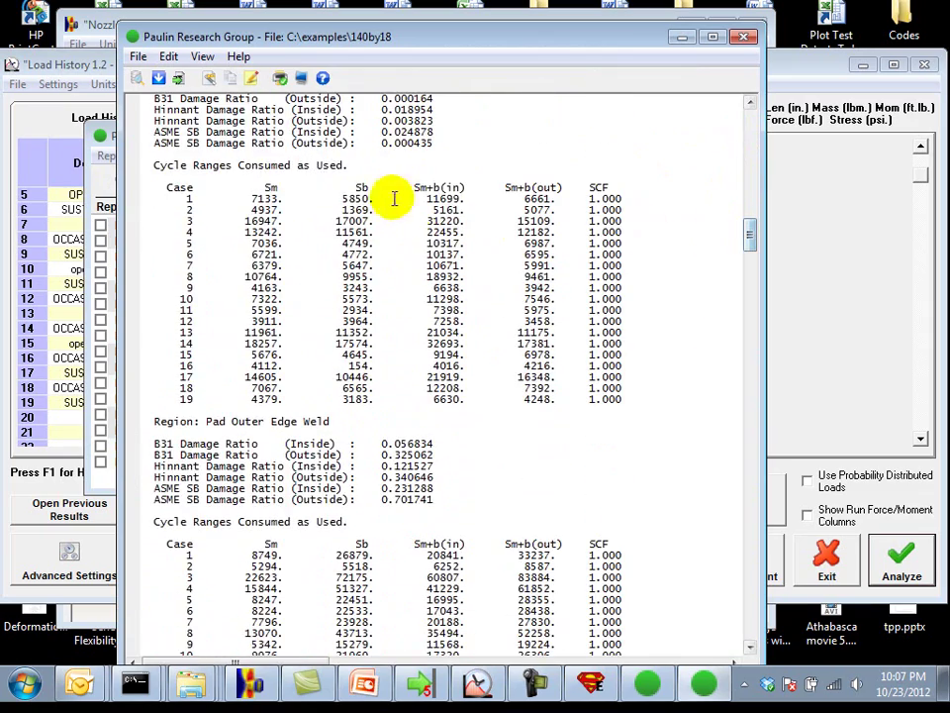
Examine the Branch at Junction cycle pairs and highlight the region's outside damage total in the stress report
{"action": "scroll", "coordinate": [299, 276], "scroll_direction": "down", "scroll_amount": 8}
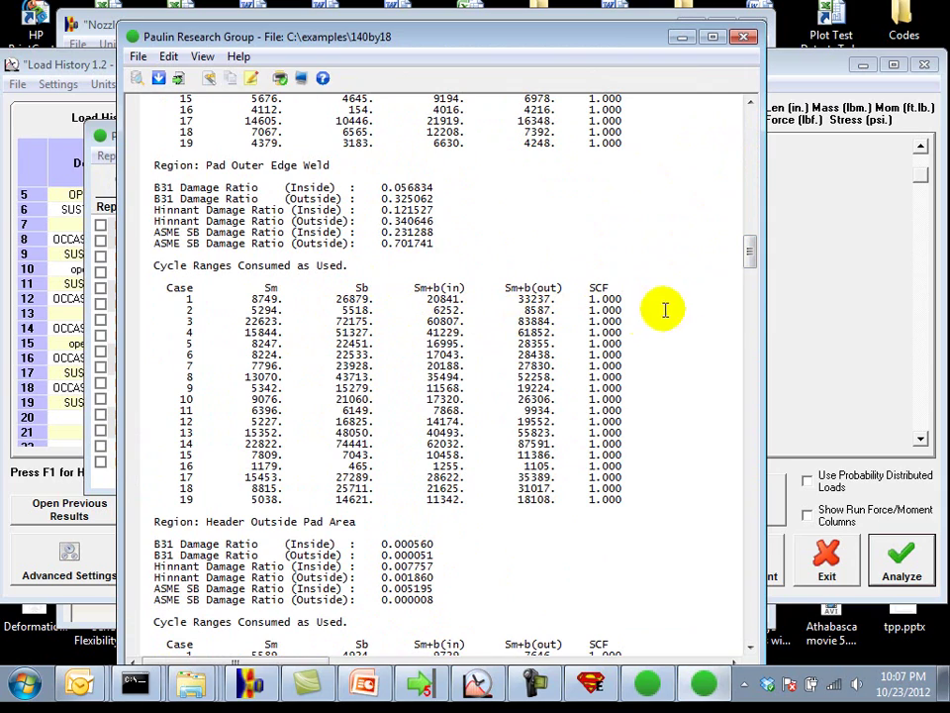
{"action": "left_click_drag", "start_coordinate": [746, 250], "coordinate": [700, 600]}
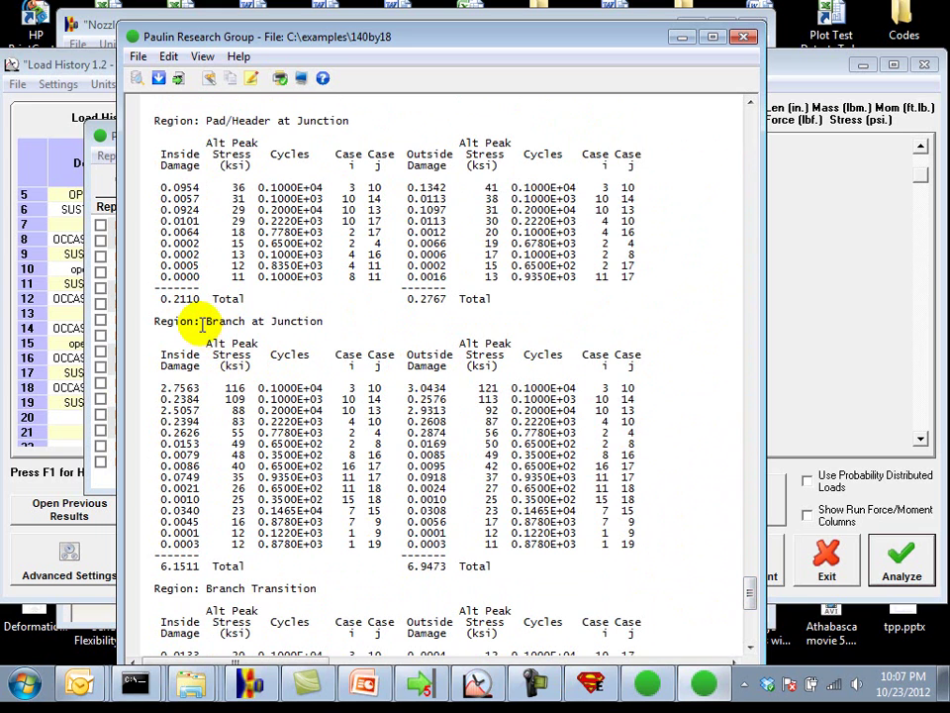
{"action": "left_click_drag", "start_coordinate": [235, 321], "coordinate": [307, 322]}
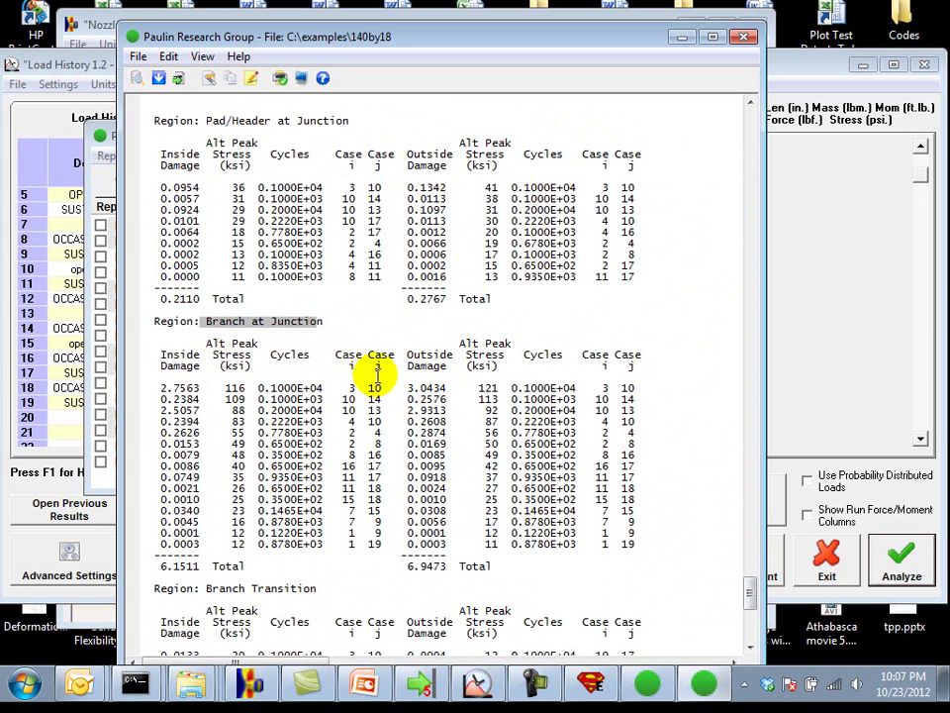
{"action": "left_click", "coordinate": [446, 566]}
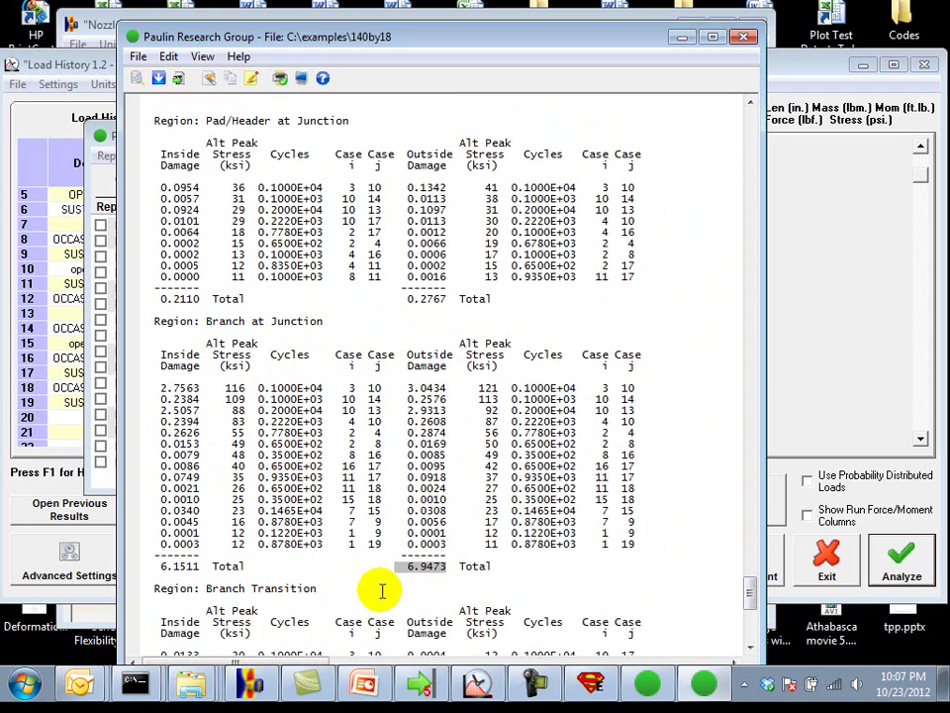
{"action": "left_click_drag", "start_coordinate": [396, 569], "coordinate": [444, 568]}
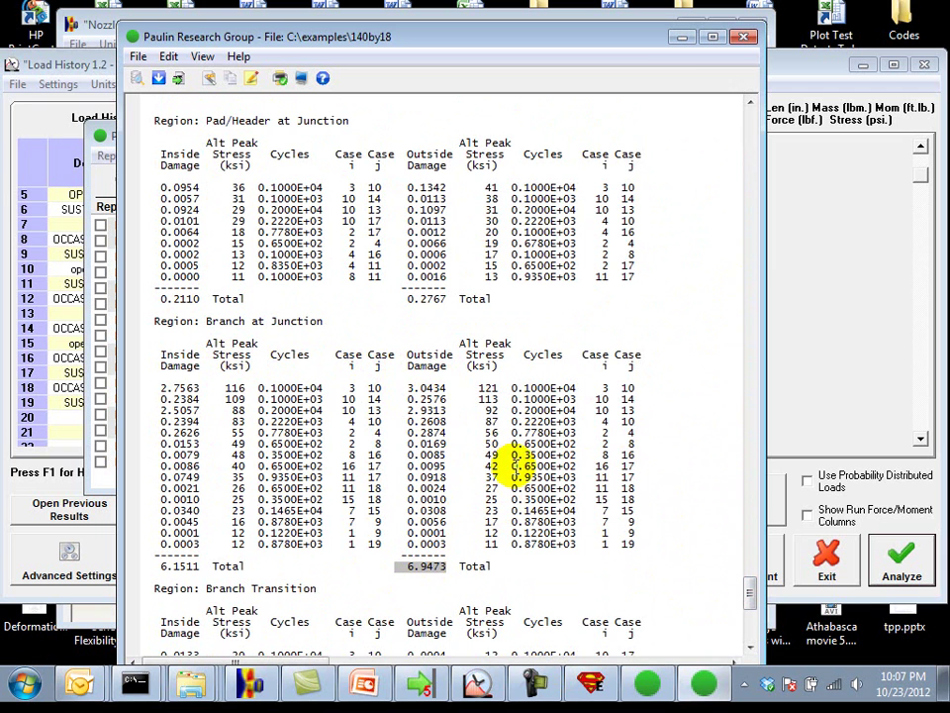
Close the stress report, the report list, the stress results dialog and the Load History window
{"action": "left_click", "coordinate": [743, 39]}
{"action": "left_click", "coordinate": [701, 180]}
{"action": "left_click", "coordinate": [681, 213]}
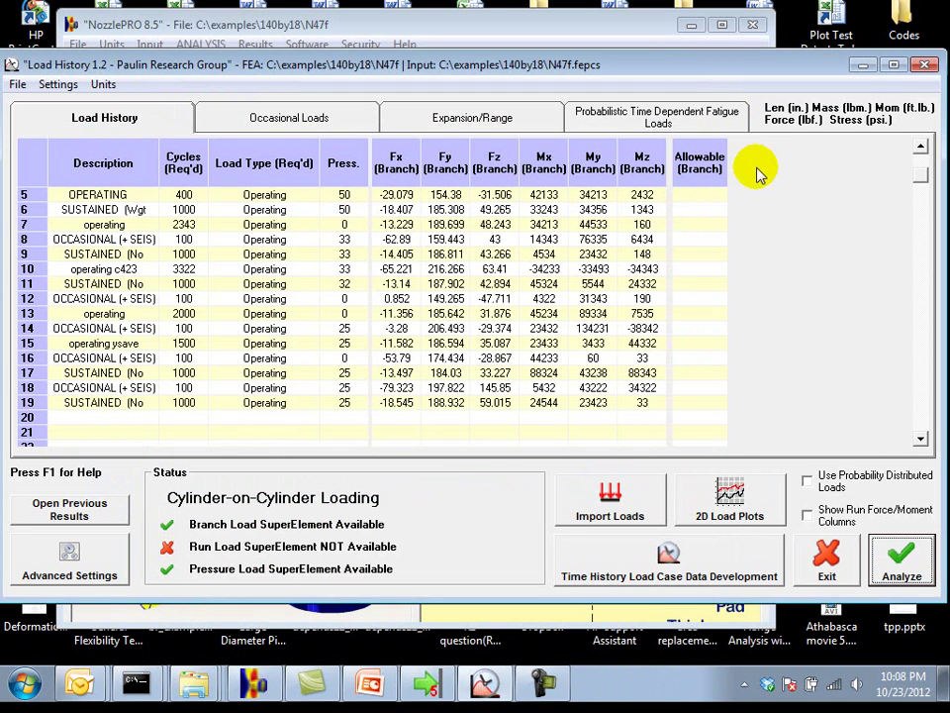
{"action": "left_click", "coordinate": [923, 66]}
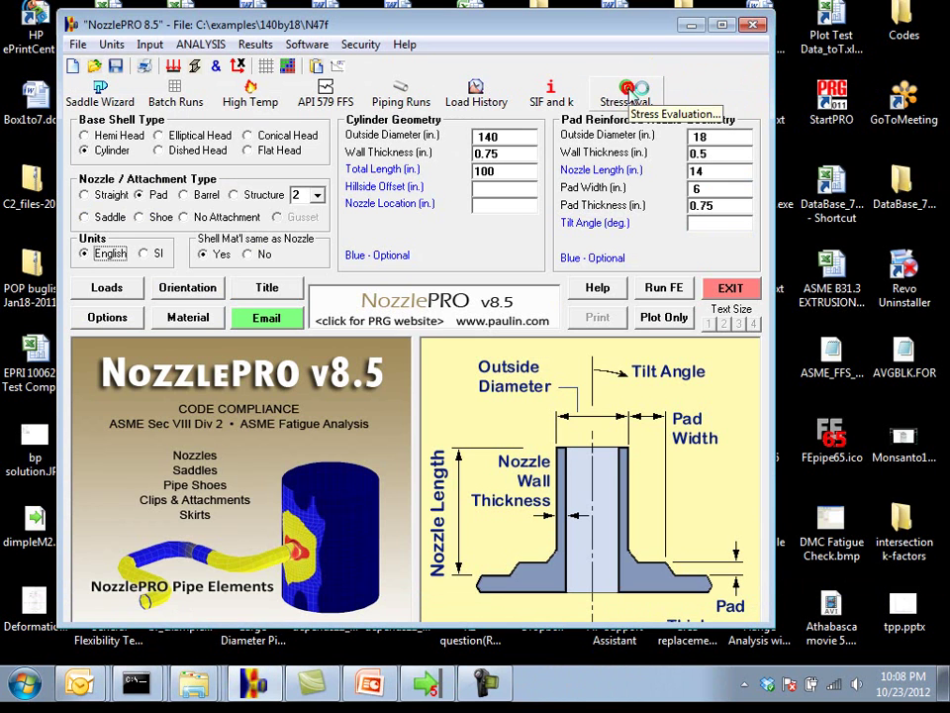
Start a Stress Evaluation and import the loads of the Branch at Junction (Outside) region
{"action": "left_click", "coordinate": [631, 91]}
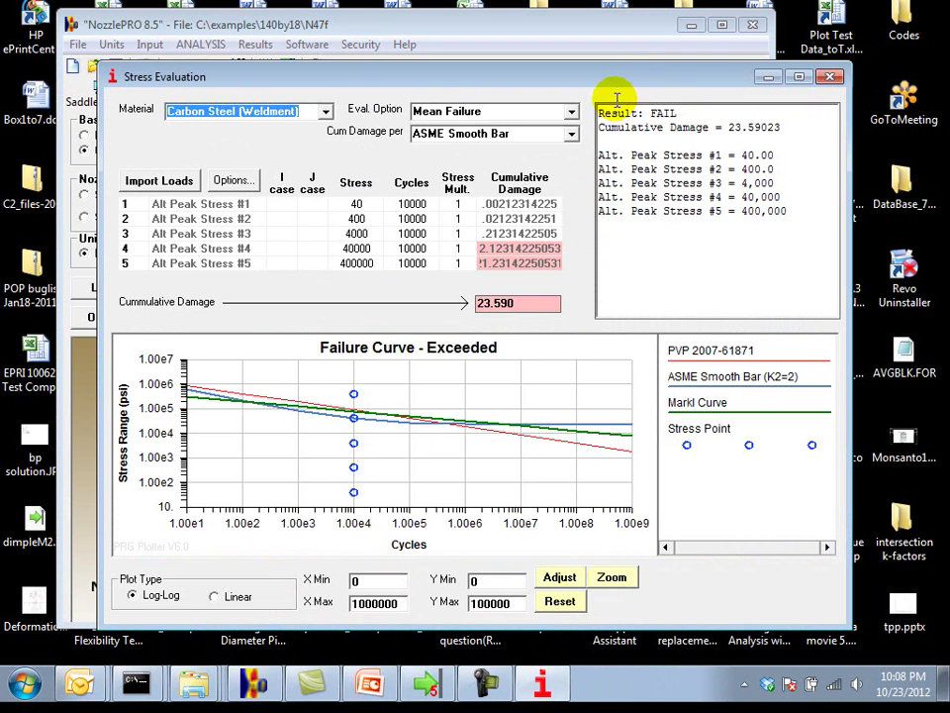
{"action": "left_click", "coordinate": [172, 183]}
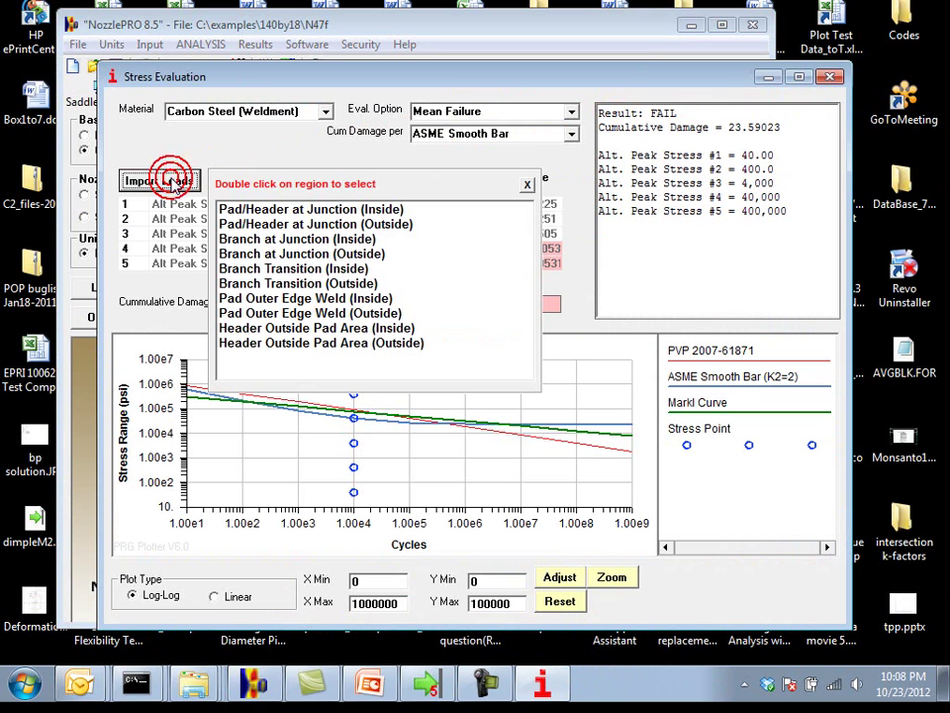
{"action": "double_click", "coordinate": [239, 254]}
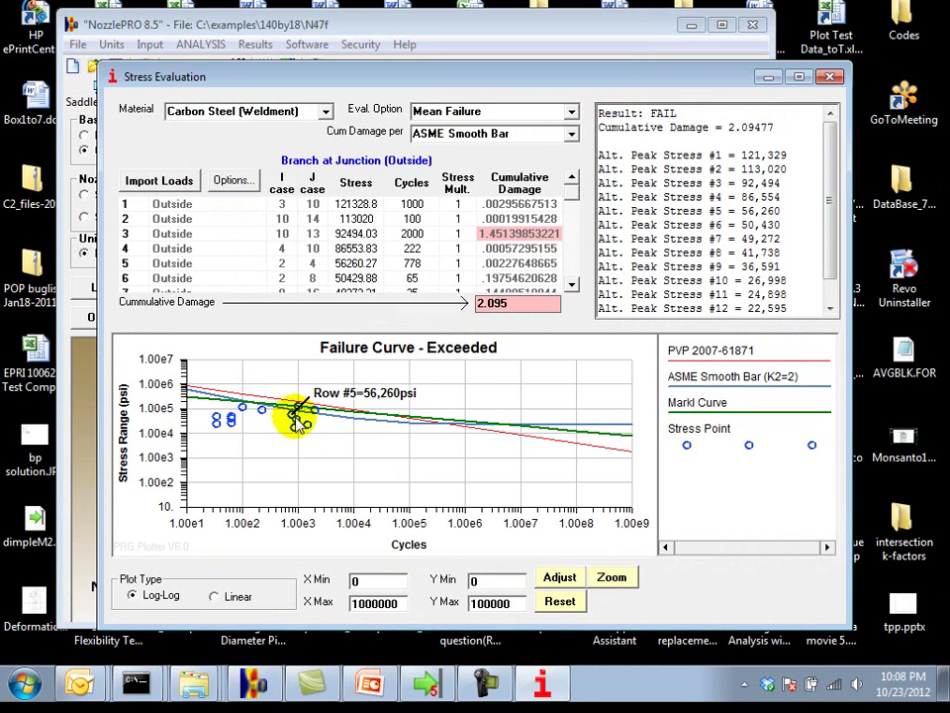
{"action": "mouse_move", "coordinate": [252, 420]}
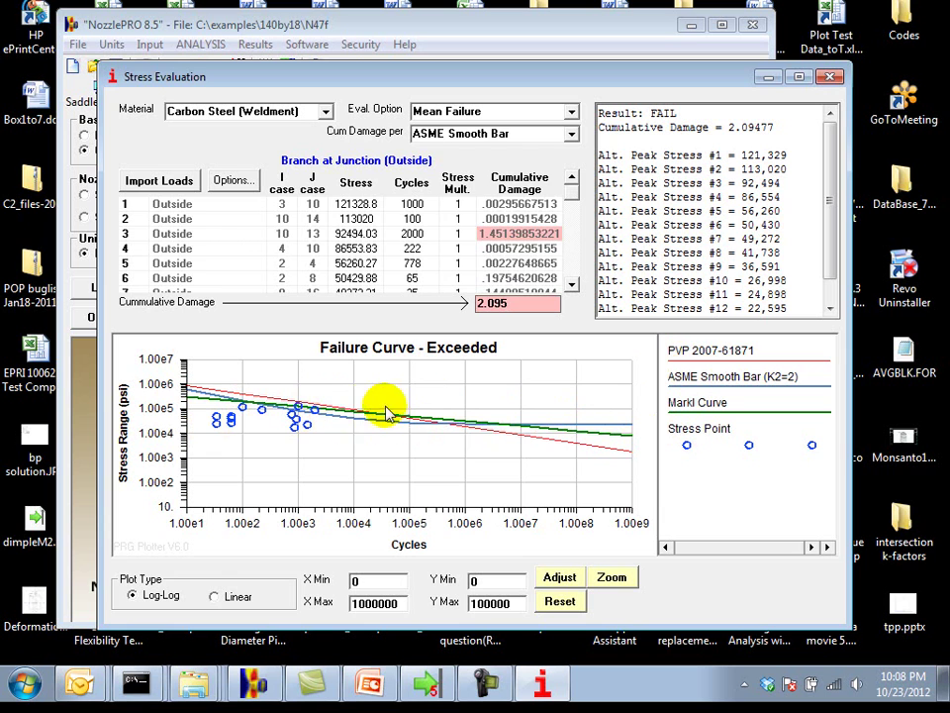
Evaluate the imported stresses with the Allowable option and zoom the curve plot in on the stress points
{"action": "left_click", "coordinate": [570, 113]}
{"action": "left_click", "coordinate": [545, 141]}
{"action": "mouse_move", "coordinate": [334, 406]}
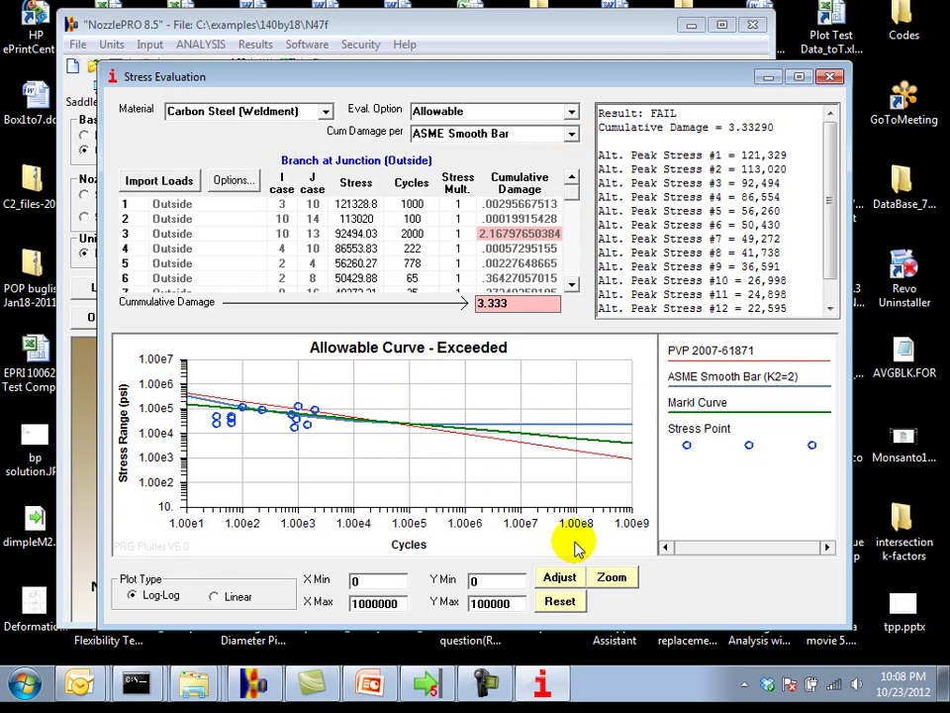
{"action": "left_click", "coordinate": [612, 577]}
{"action": "left_click", "coordinate": [612, 577]}
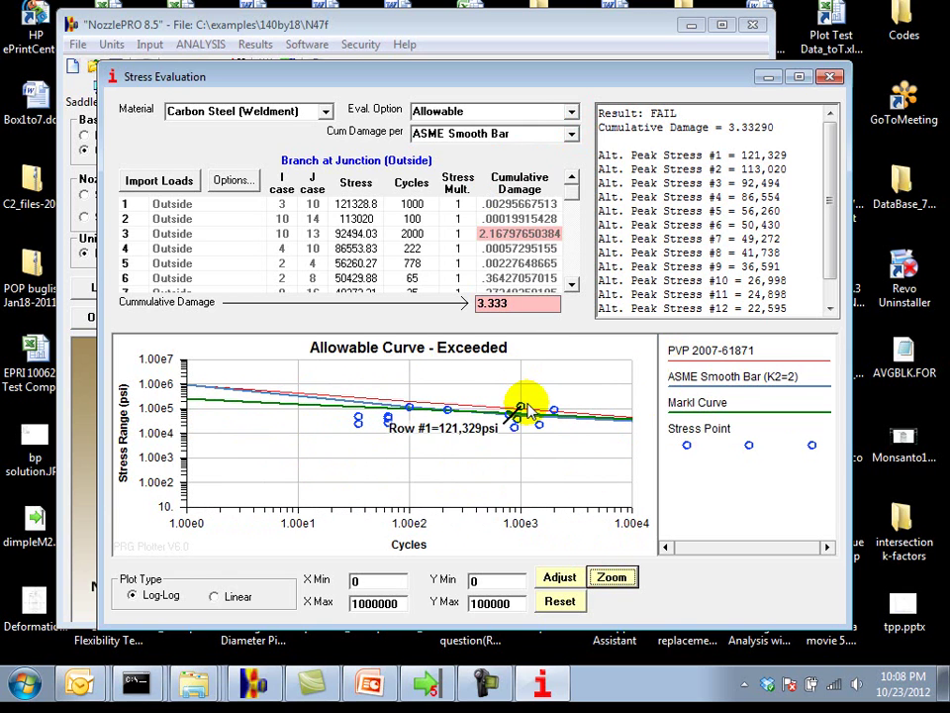
{"action": "mouse_move", "coordinate": [533, 412]}
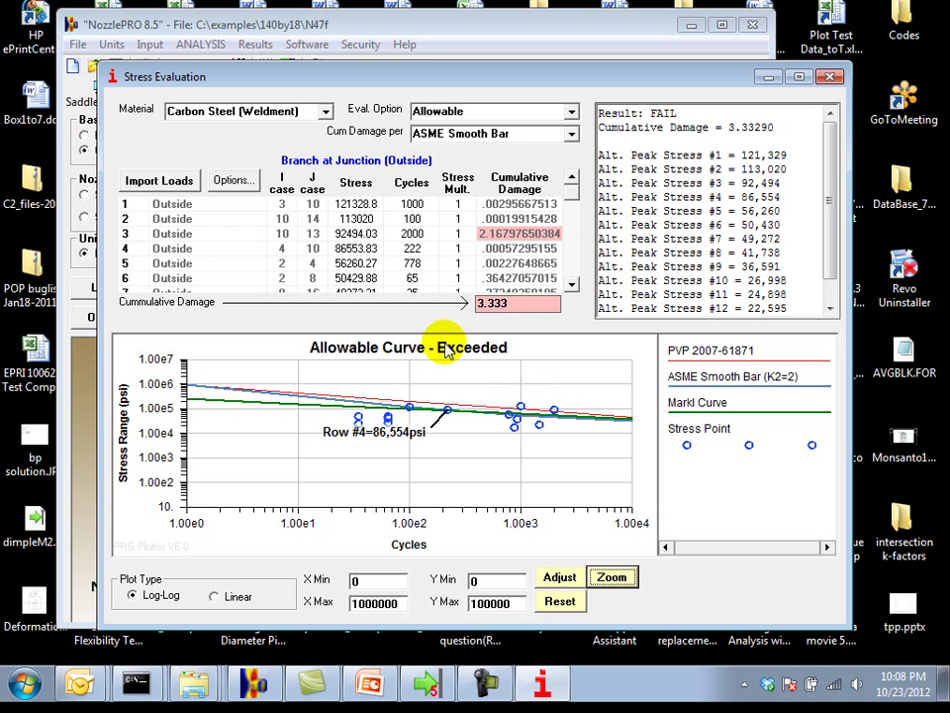
Set the evaluation option to Mean Failure and sort the stress rows by cumulative damage in descending order
{"action": "left_click", "coordinate": [572, 112]}
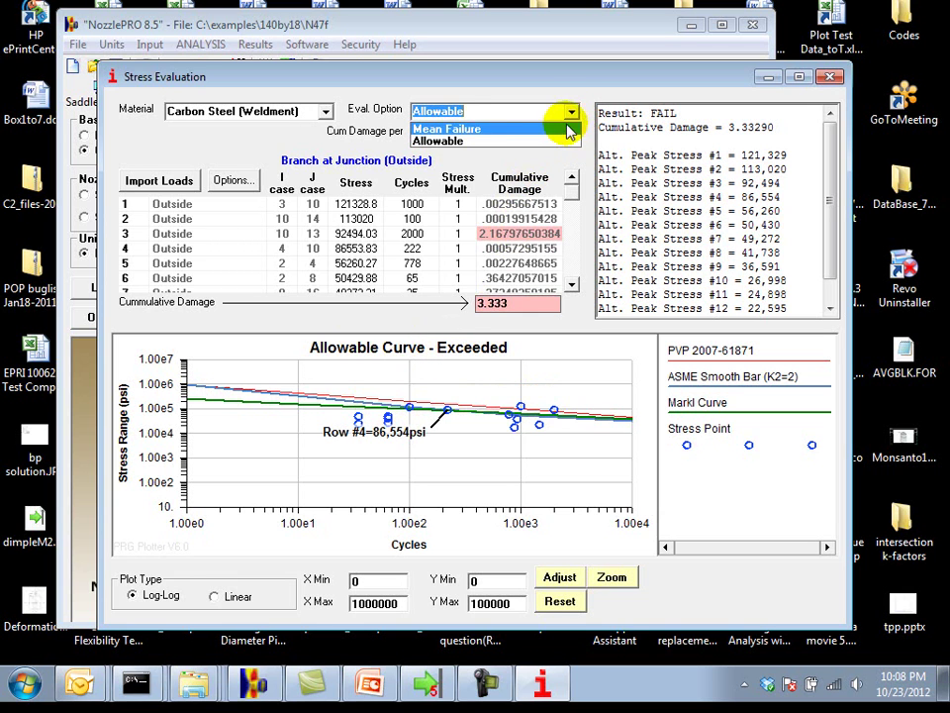
{"action": "left_click", "coordinate": [562, 130]}
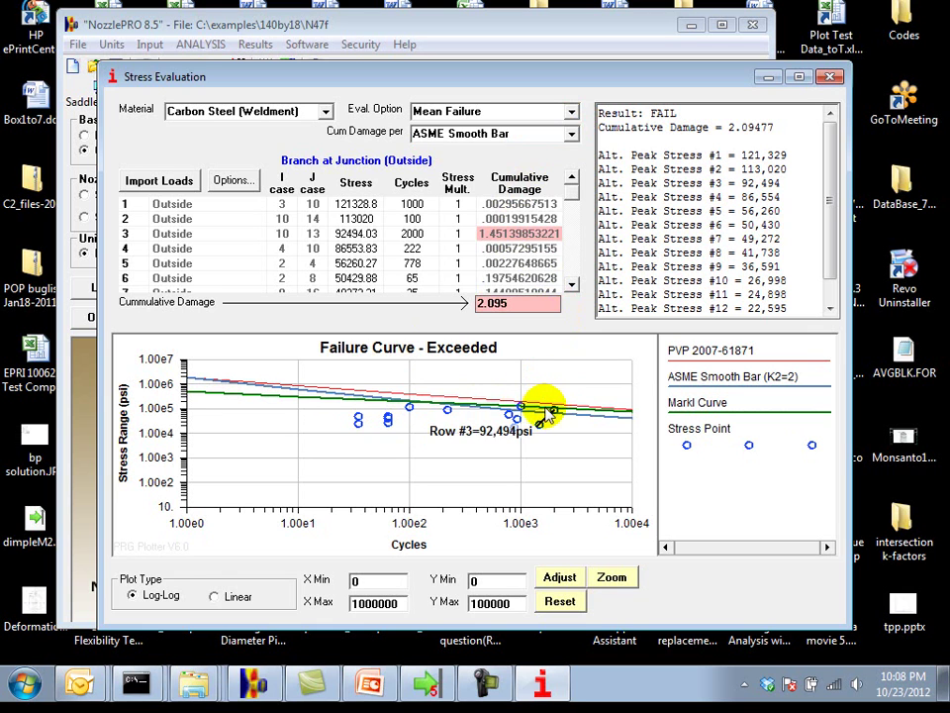
{"action": "mouse_move", "coordinate": [475, 408]}
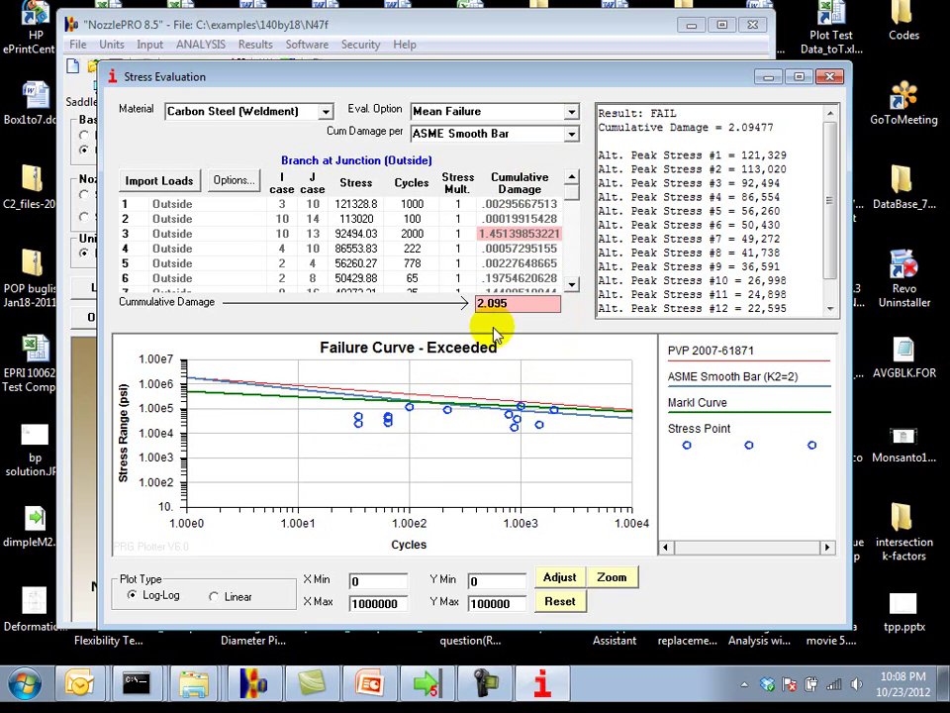
{"action": "right_click", "coordinate": [516, 223]}
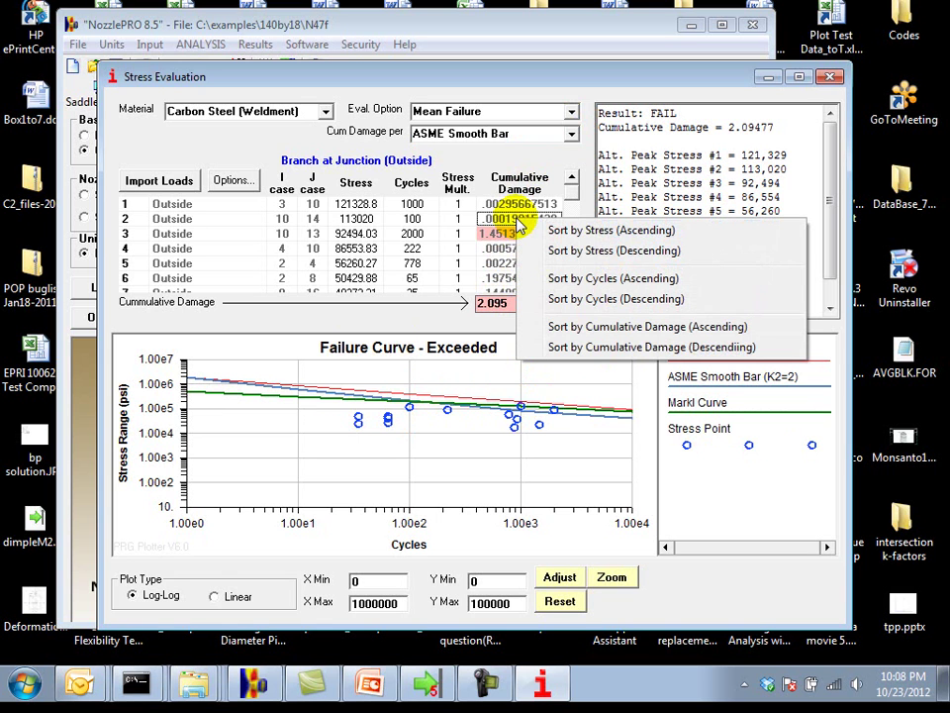
{"action": "left_click", "coordinate": [571, 347]}
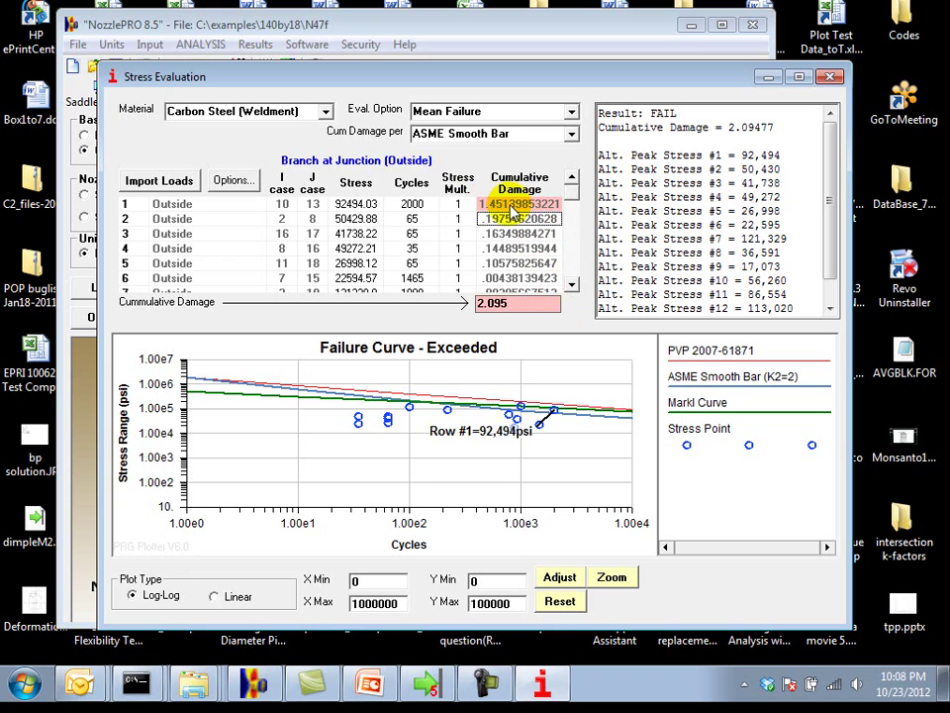
Set the cycles of the first row, case pair 10 and 13, to 1000 and its stress to 45000
{"action": "left_click", "coordinate": [430, 203]}
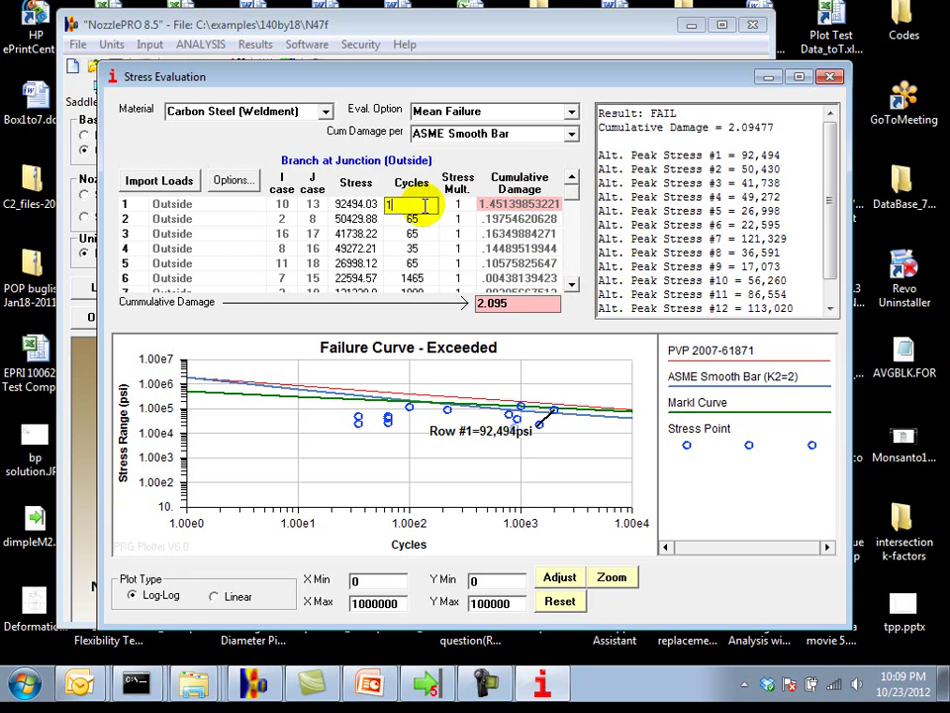
{"action": "type", "text": "1000"}
{"action": "key", "text": "Return"}
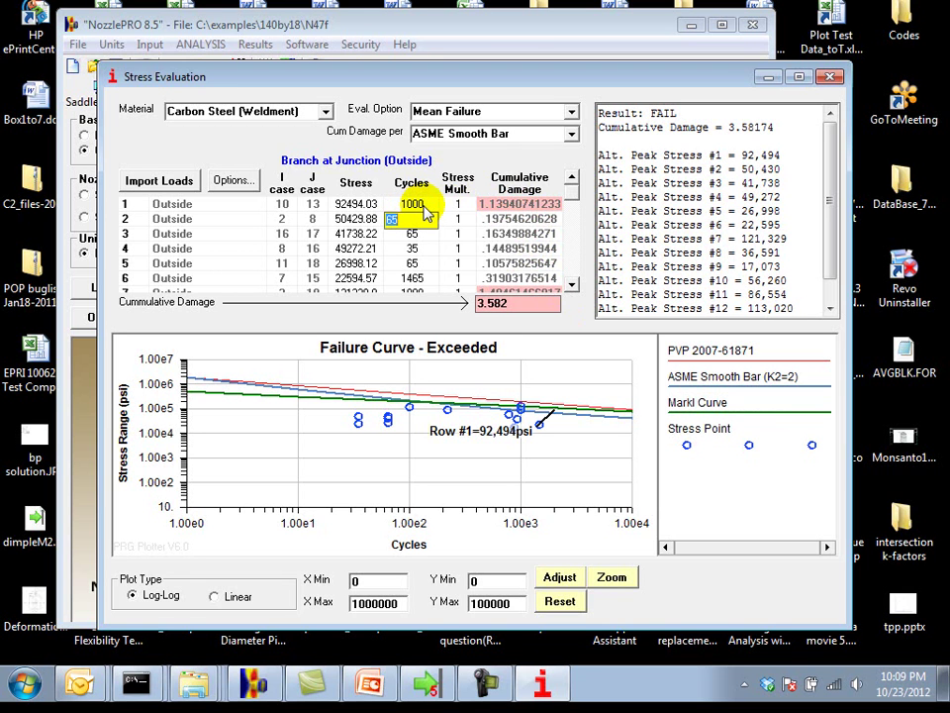
{"action": "left_click", "coordinate": [366, 204]}
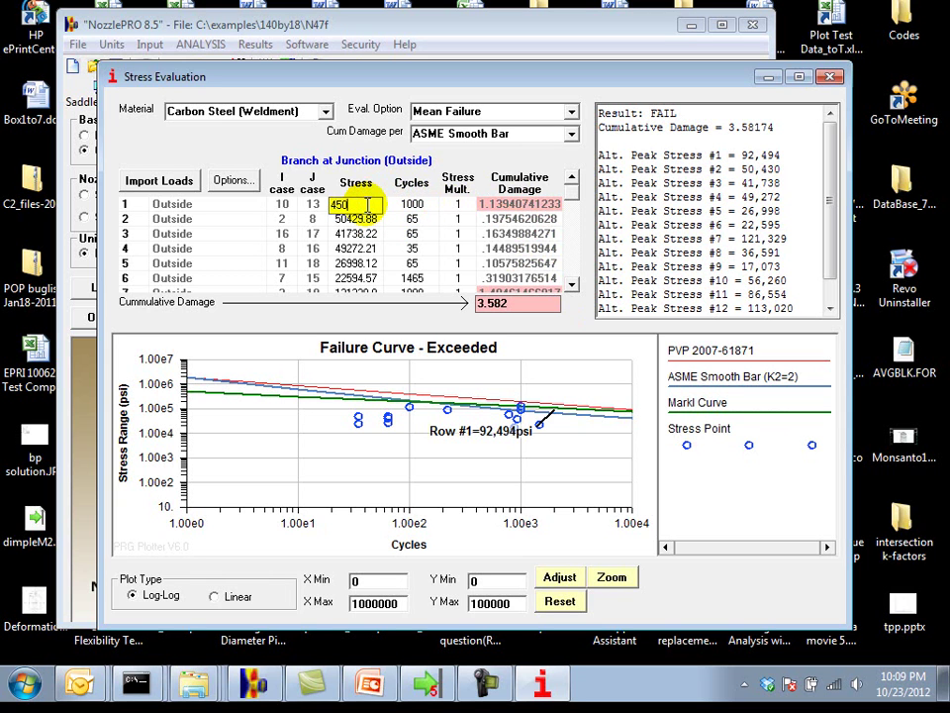
{"action": "key", "text": "Return"}
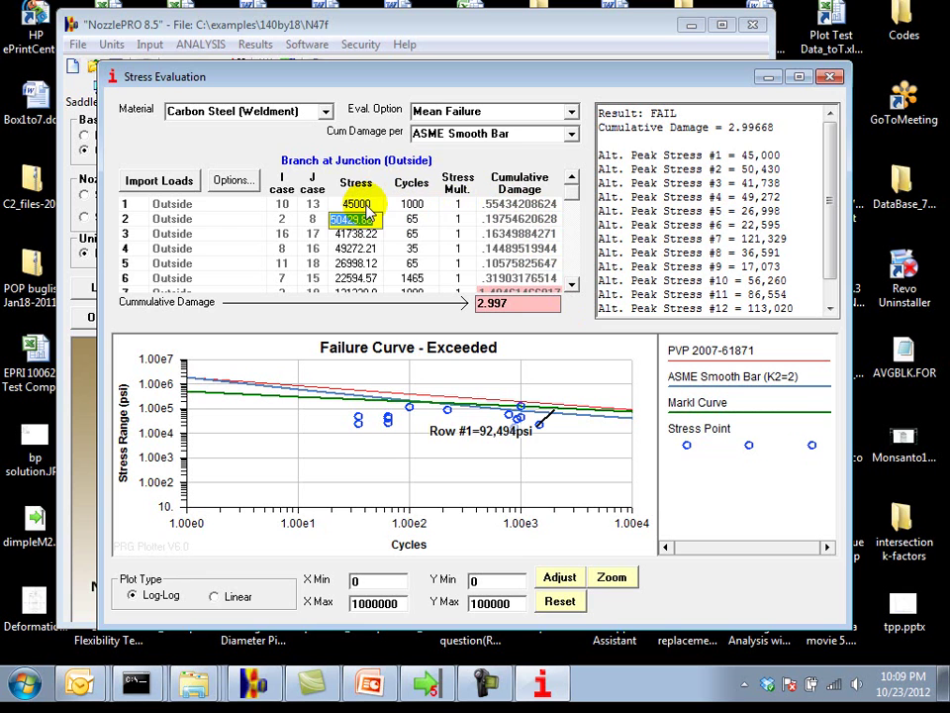
Sort the rows again by descending cumulative damage and set the stress of case pair 3 and 10 to 45000
{"action": "right_click", "coordinate": [502, 236]}
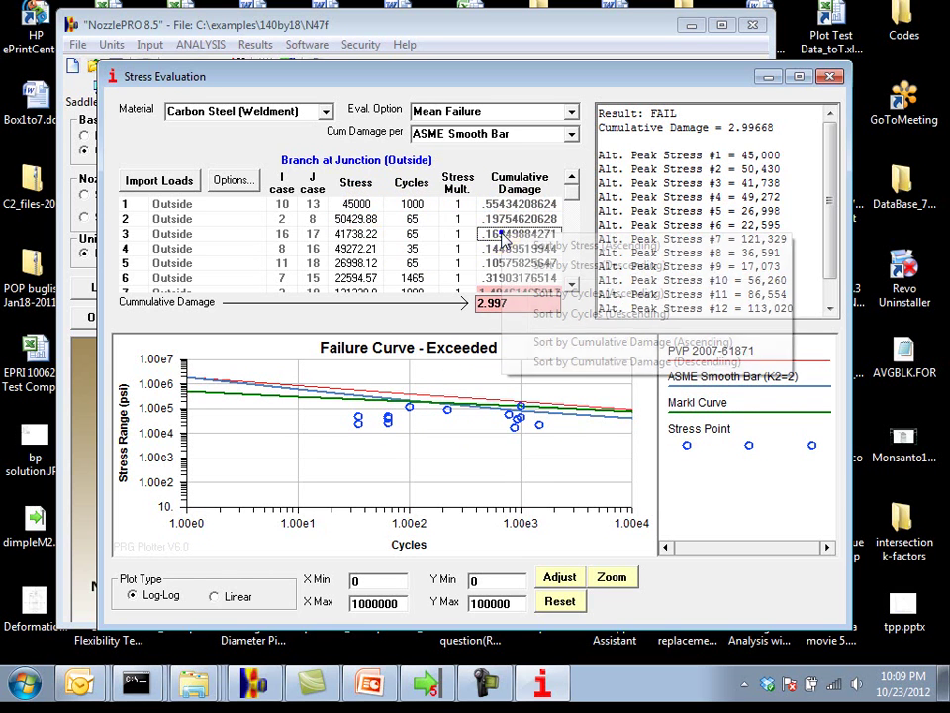
{"action": "left_click", "coordinate": [561, 363]}
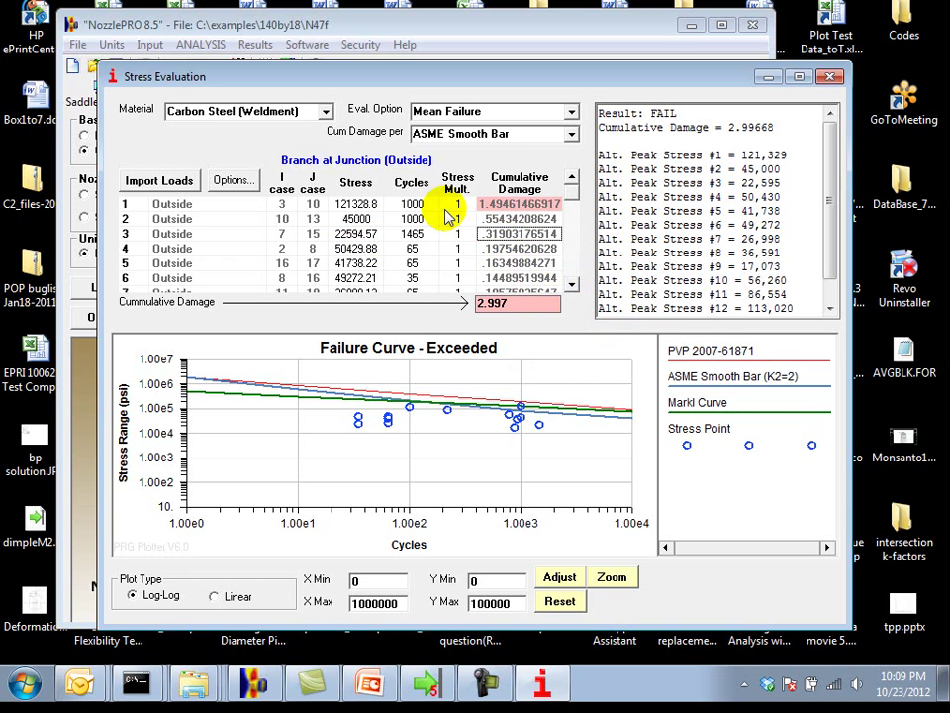
{"action": "left_click", "coordinate": [364, 205]}
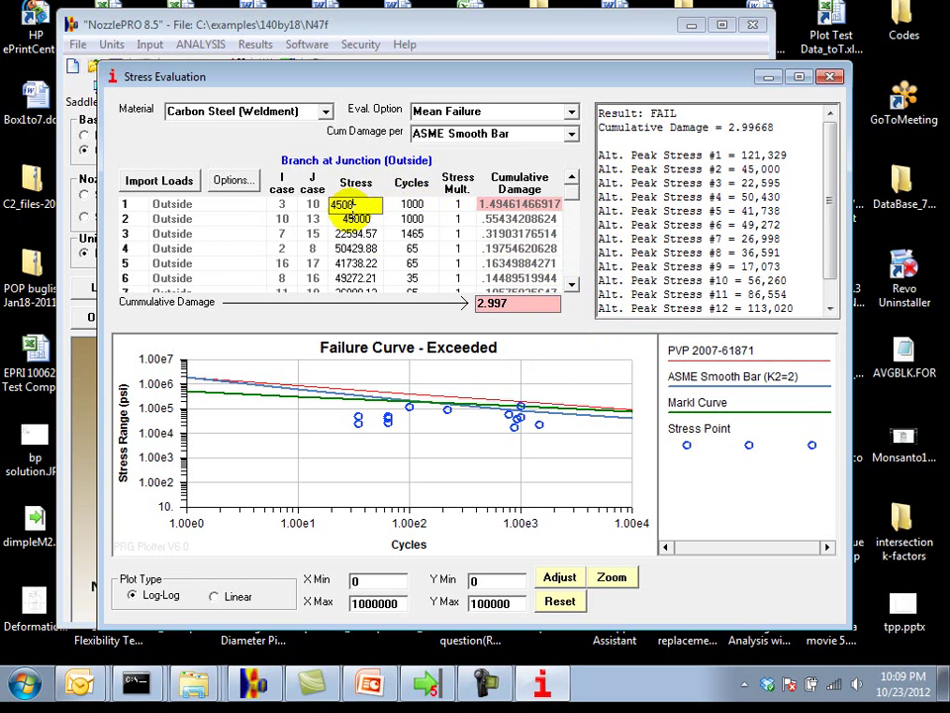
{"action": "left_click", "coordinate": [353, 219]}
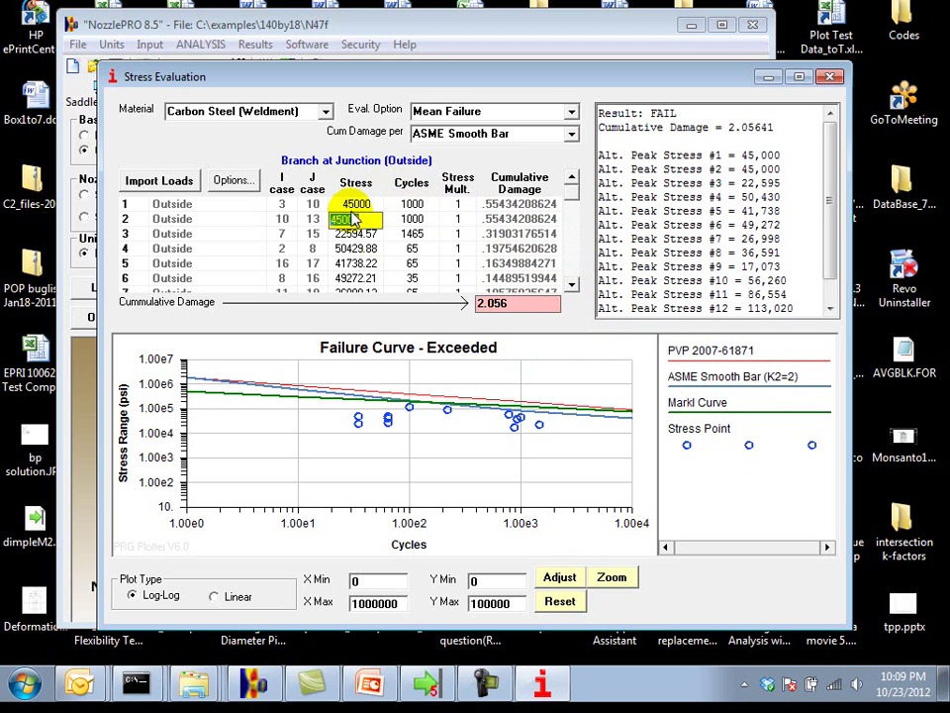
{"action": "mouse_move", "coordinate": [396, 415]}
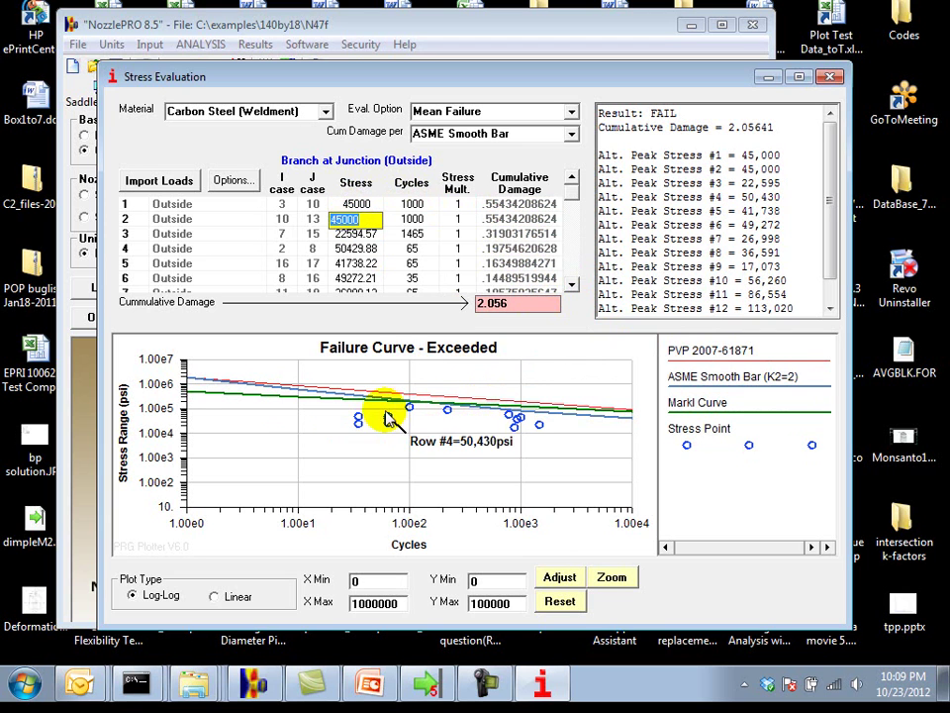
{"action": "mouse_move", "coordinate": [445, 414]}
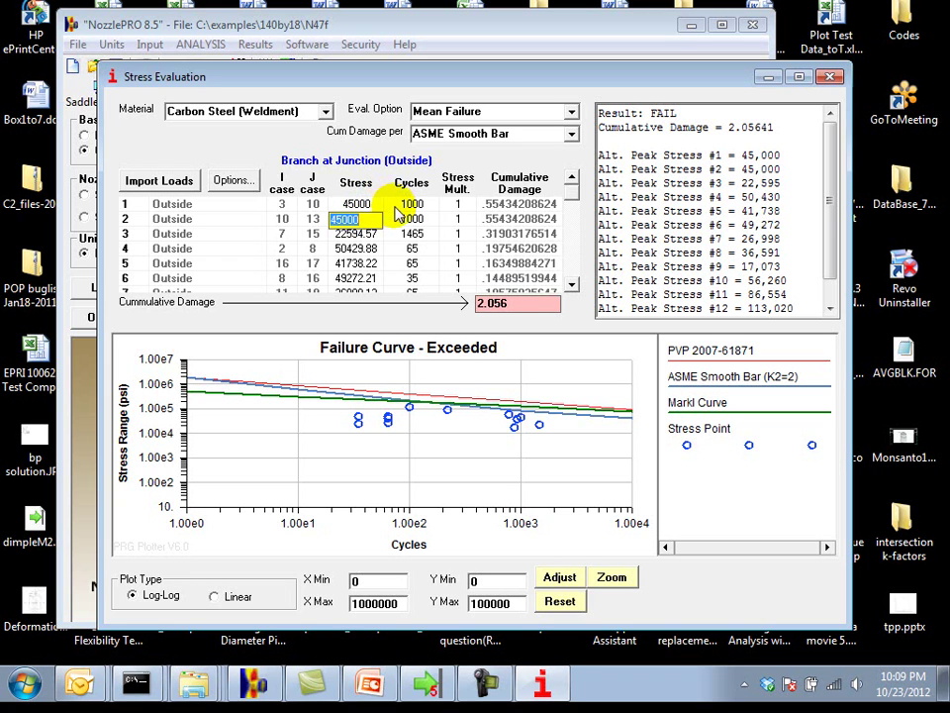
{"action": "left_click", "coordinate": [352, 204]}
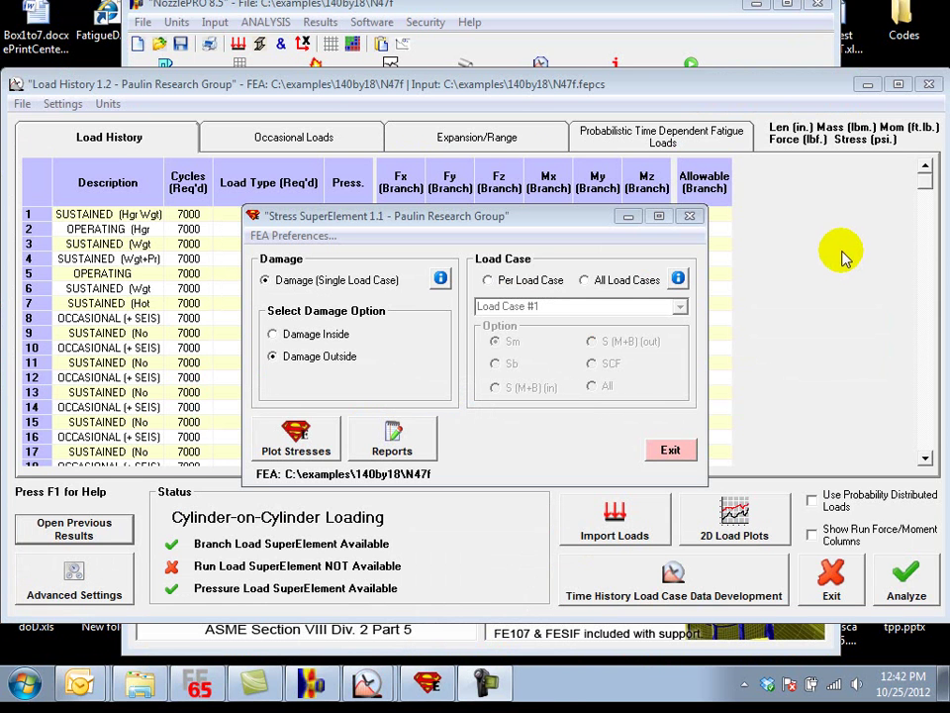
Plot the Paulin/Hinnant Damage Inside data set on the 3D model, inspect the nozzle region, and close the plot
{"action": "left_click", "coordinate": [312, 440]}
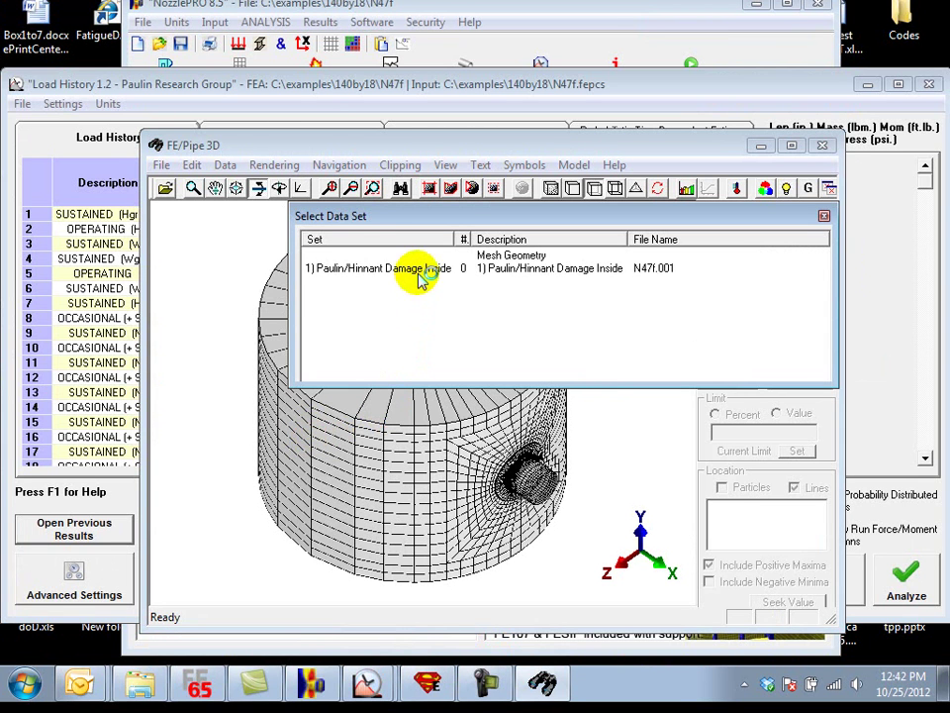
{"action": "double_click", "coordinate": [418, 269]}
{"action": "left_click_drag", "start_coordinate": [490, 388], "coordinate": [696, 351]}
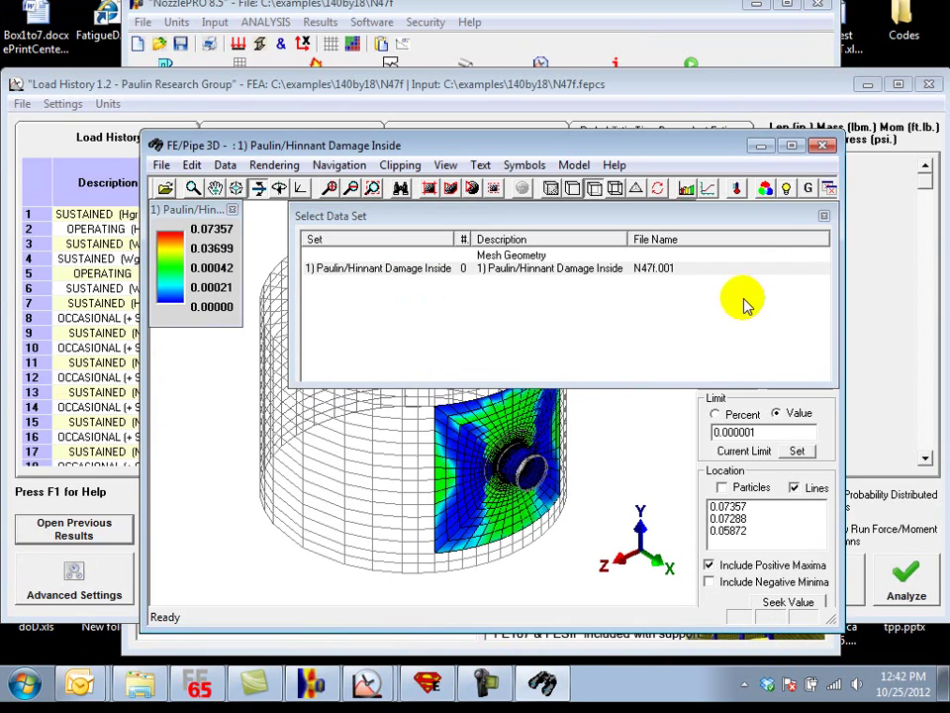
{"action": "scroll", "coordinate": [495, 404], "scroll_direction": "up", "scroll_amount": 5}
{"action": "left_click", "coordinate": [711, 506]}
{"action": "left_click_drag", "start_coordinate": [495, 387], "coordinate": [523, 386]}
{"action": "left_click", "coordinate": [828, 146]}
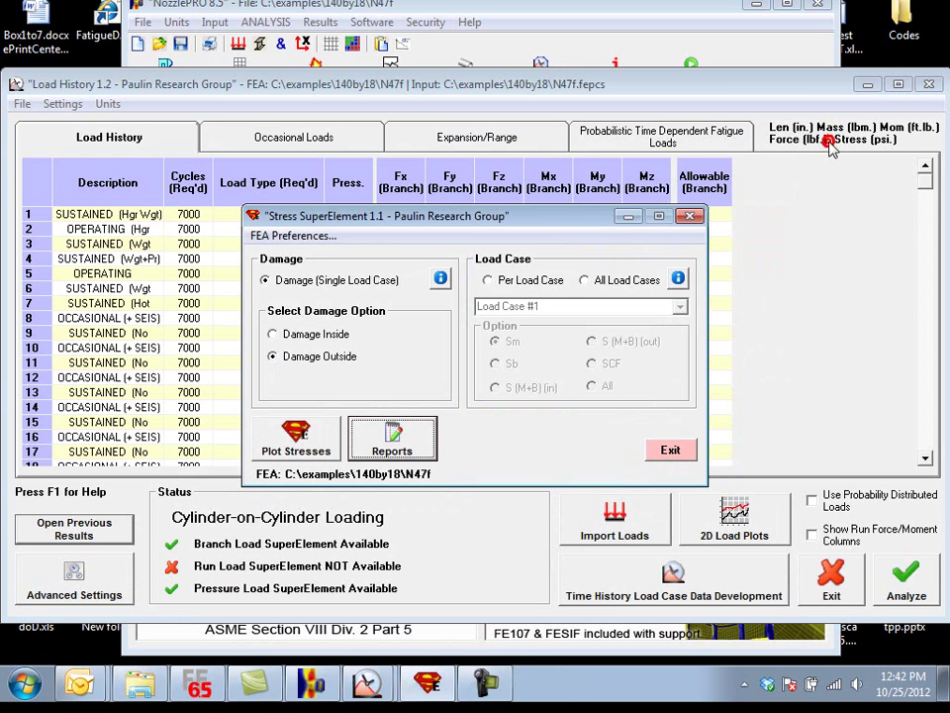
Plot all stress options for Load Case #5 on the 3D model
{"action": "left_click", "coordinate": [500, 280]}
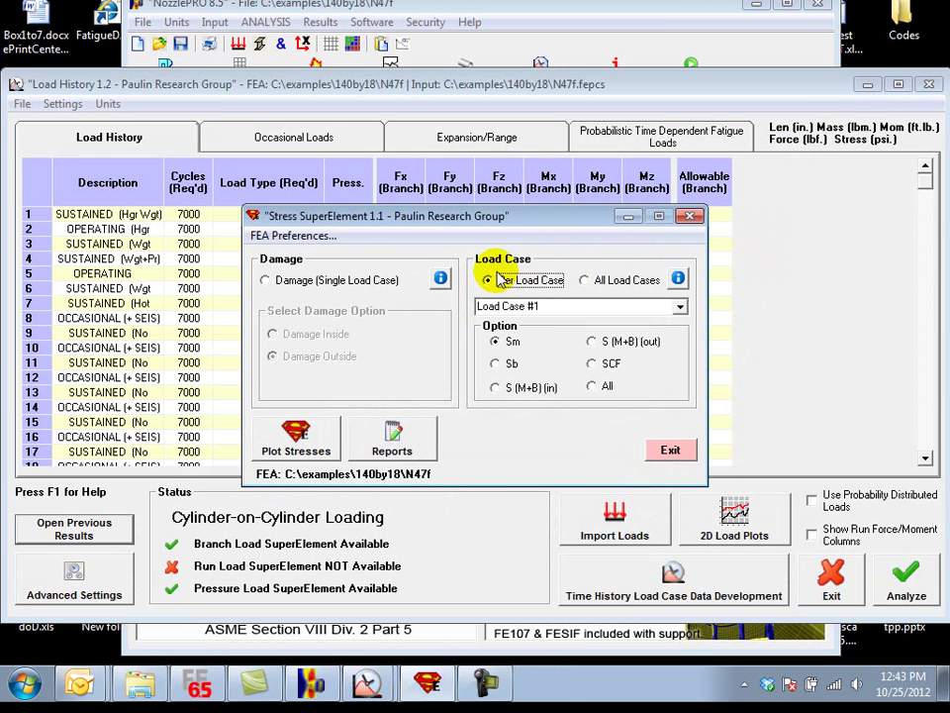
{"action": "left_click", "coordinate": [679, 309]}
{"action": "left_click", "coordinate": [601, 374]}
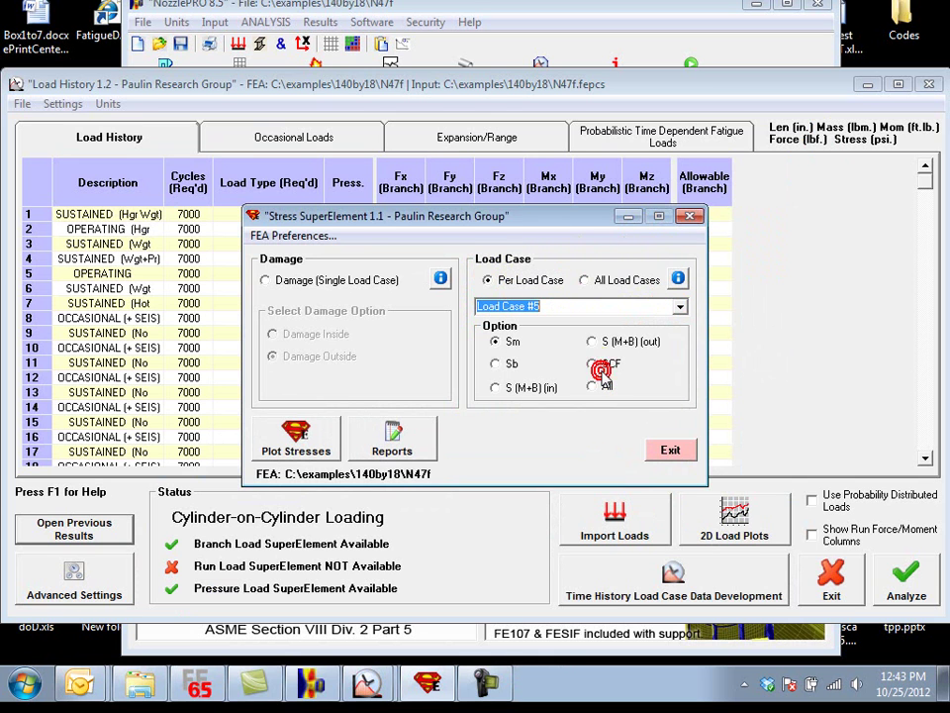
{"action": "left_click", "coordinate": [595, 385]}
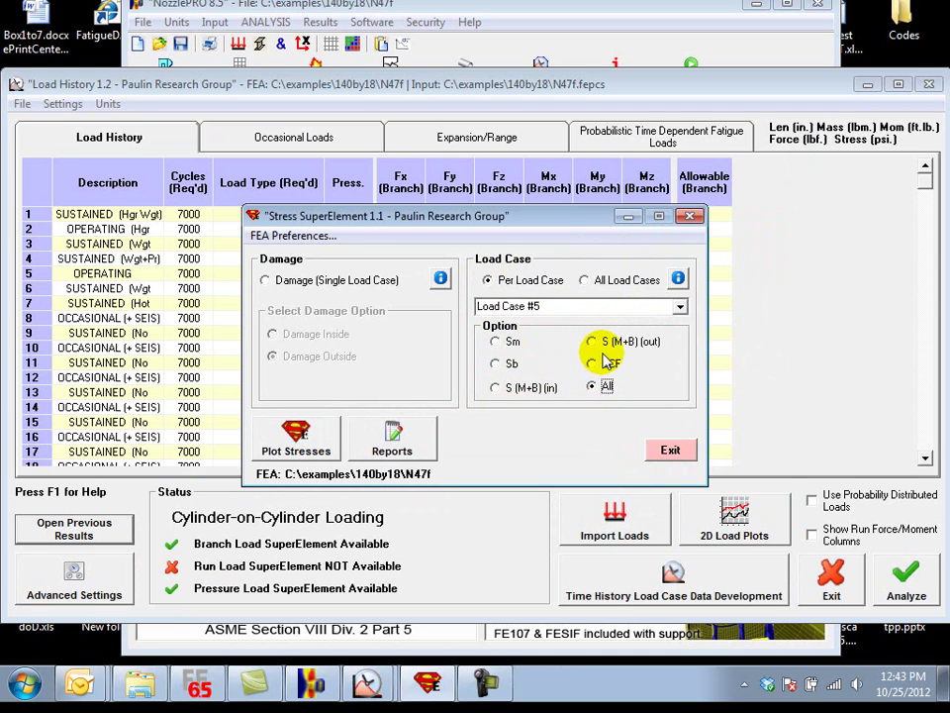
{"action": "left_click", "coordinate": [330, 446]}
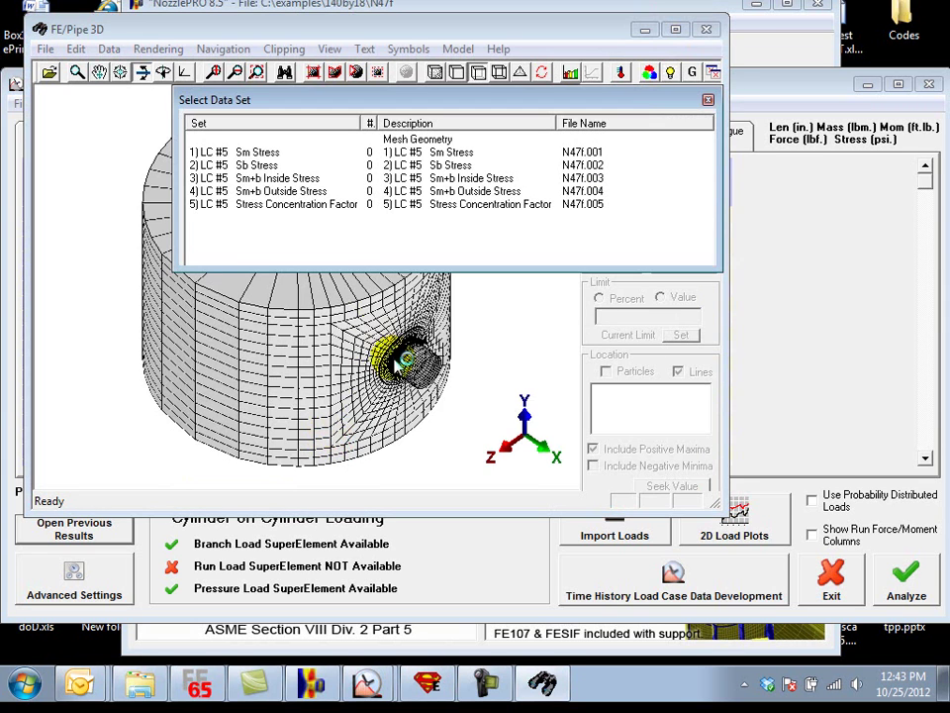
Show the LC #5 Sm+b Outside Stress data set, locate its highest maximum near the nozzle, and close the plot and the stress tool
{"action": "left_click_drag", "start_coordinate": [287, 262], "coordinate": [265, 218]}
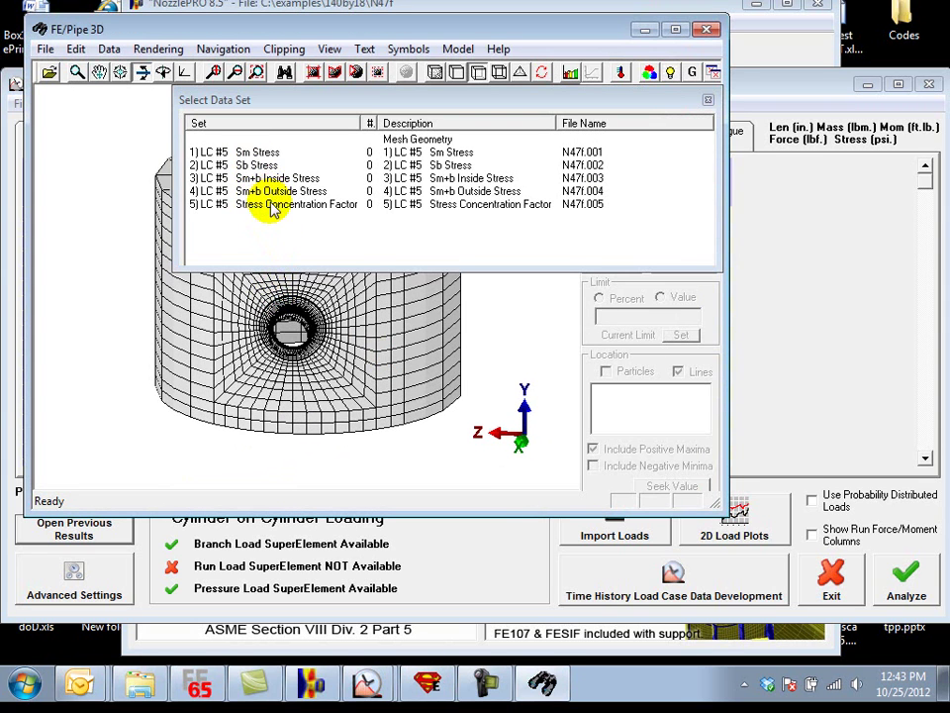
{"action": "left_click", "coordinate": [271, 193]}
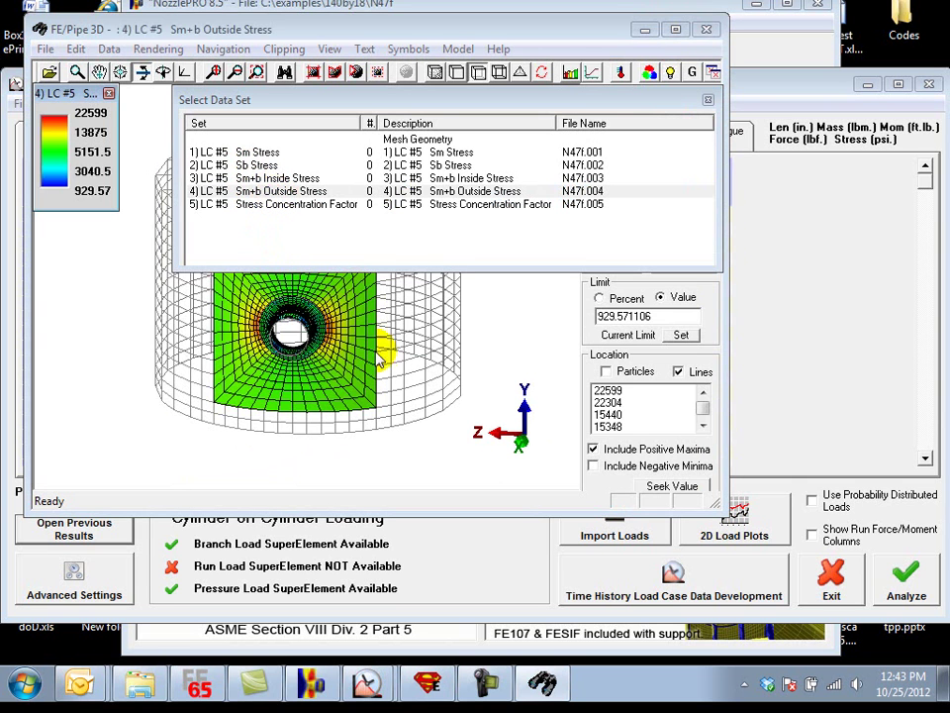
{"action": "left_click", "coordinate": [708, 100]}
{"action": "left_click", "coordinate": [708, 100]}
{"action": "left_click", "coordinate": [608, 390]}
{"action": "left_click", "coordinate": [332, 319]}
{"action": "mouse_move", "coordinate": [386, 332]}
{"action": "left_mouse_down"}
{"action": "mouse_move", "coordinate": [465, 292]}
{"action": "mouse_move", "coordinate": [347, 235]}
{"action": "mouse_move", "coordinate": [445, 294]}
{"action": "mouse_move", "coordinate": [422, 324]}
{"action": "mouse_move", "coordinate": [594, 212]}
{"action": "left_mouse_up"}
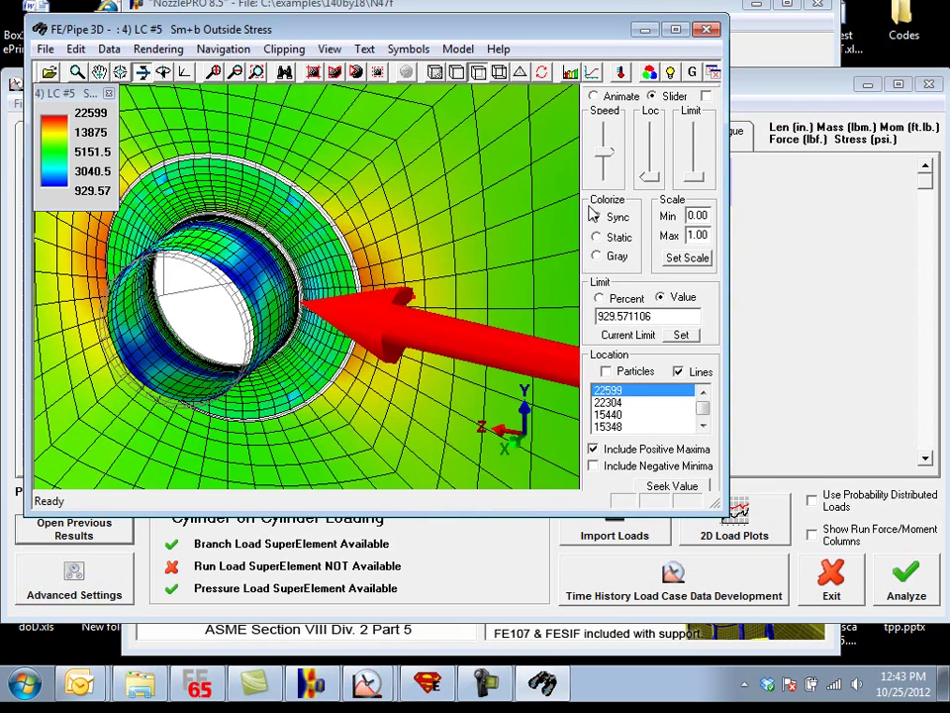
{"action": "left_click", "coordinate": [708, 31]}
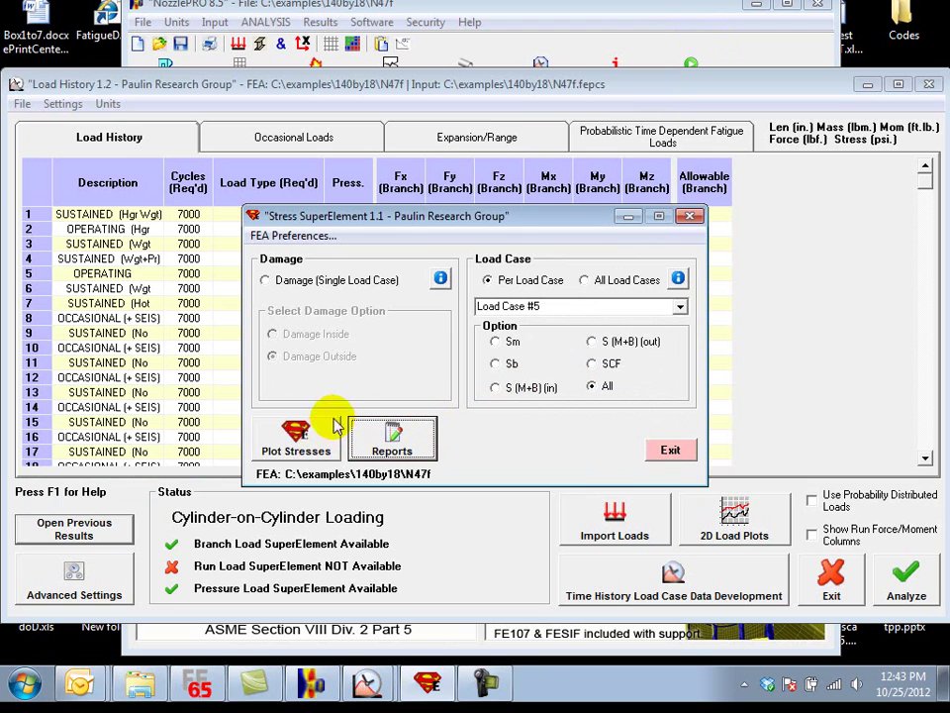
{"action": "left_click", "coordinate": [670, 452]}
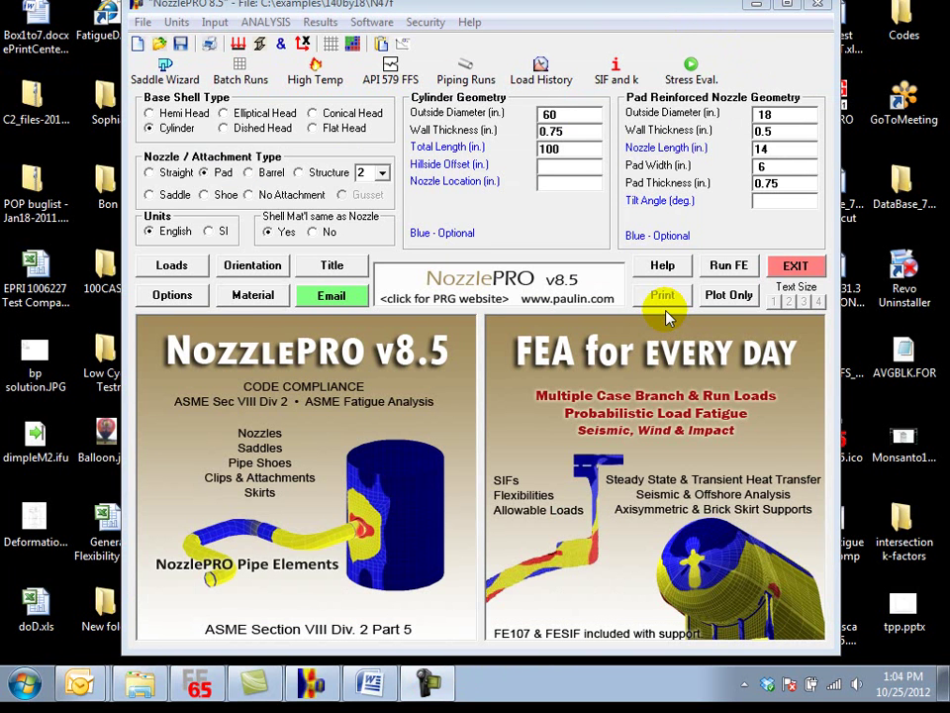
Open the SIF and k calculator for the current nozzle geometry and compute its i-factors, k-factors and stiffnesses
{"action": "left_click", "coordinate": [617, 78]}
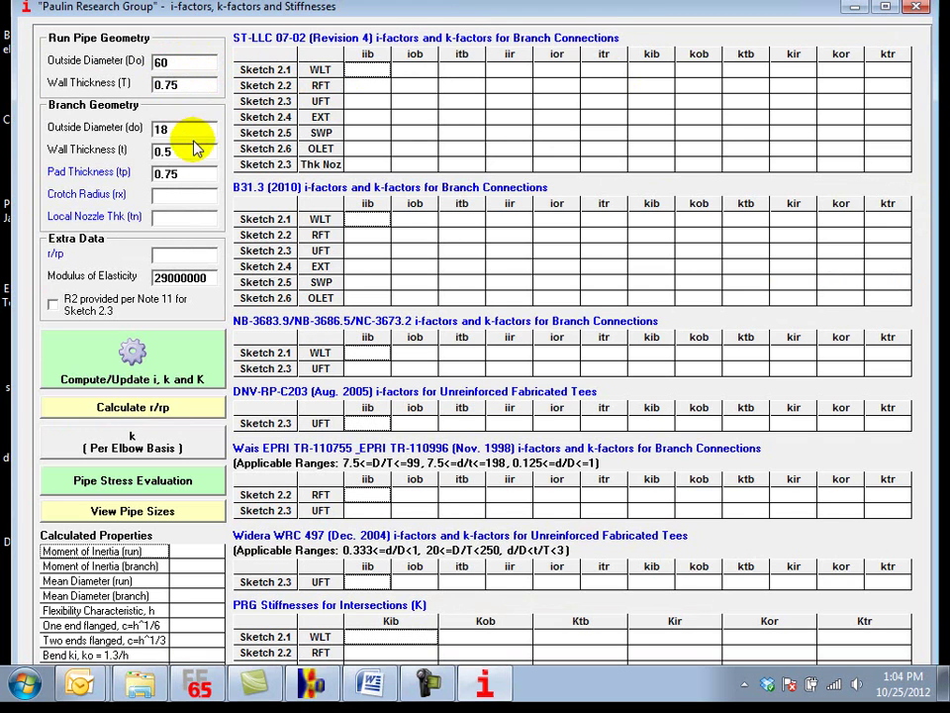
{"action": "left_click", "coordinate": [191, 174]}
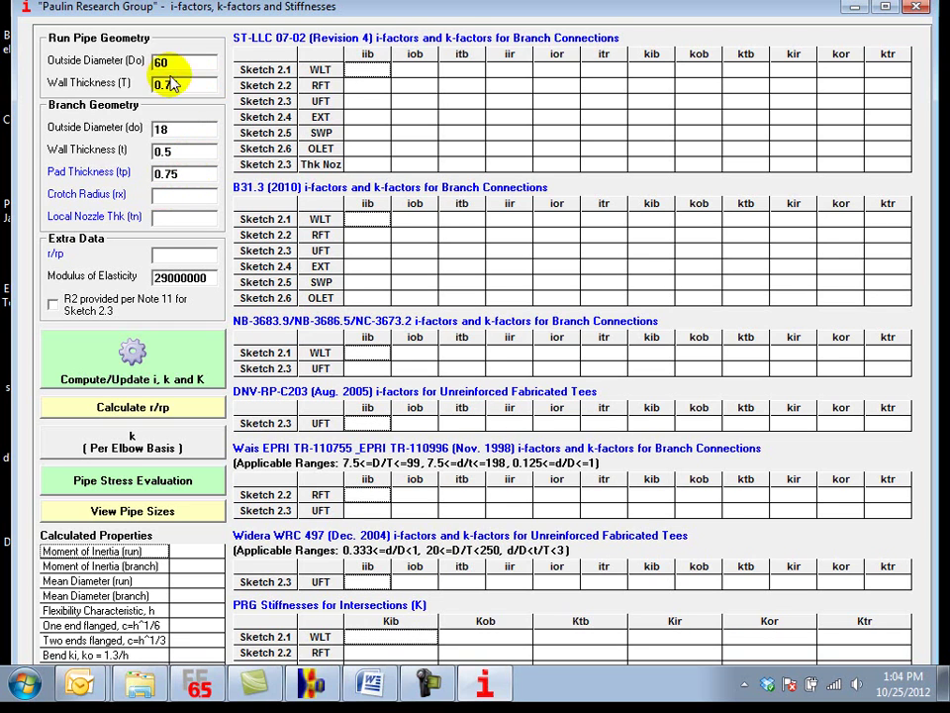
{"action": "left_click", "coordinate": [89, 366]}
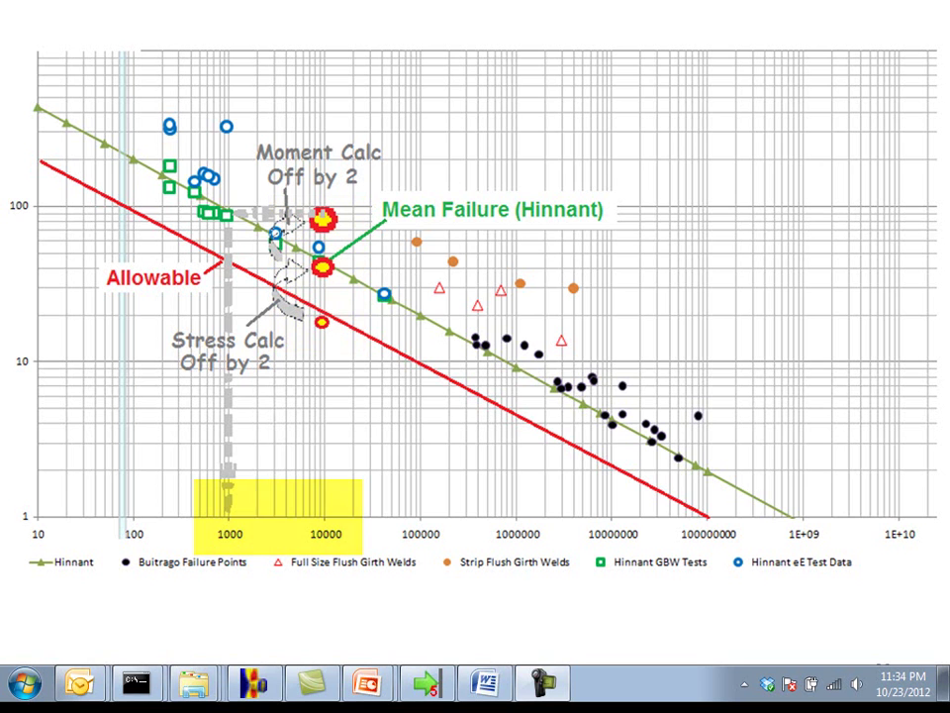
{"action": "key", "text": "Right"}
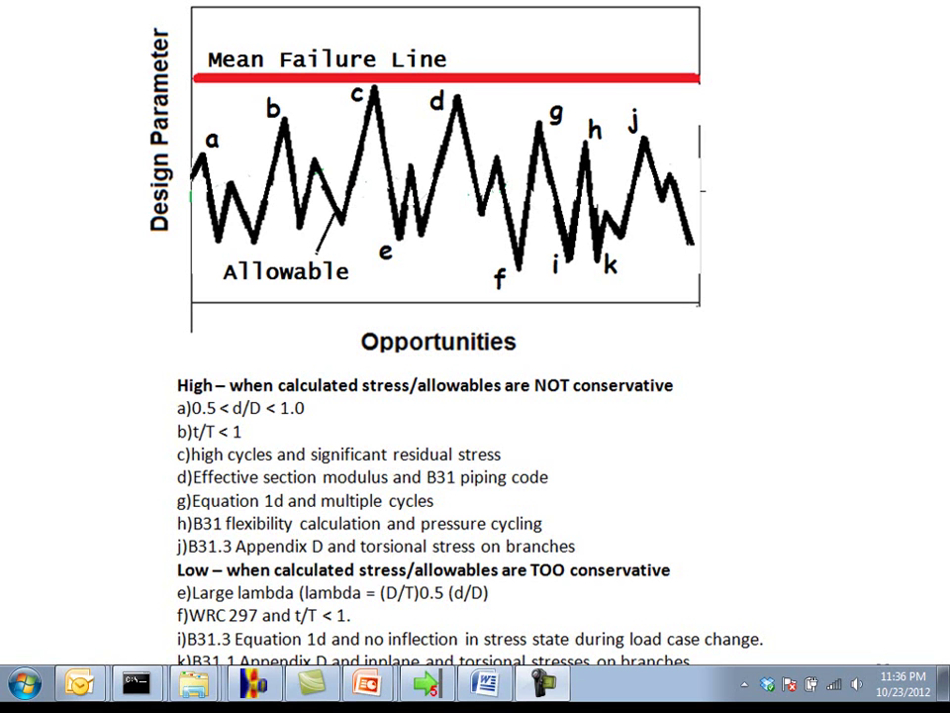
{"action": "key", "text": "Right"}
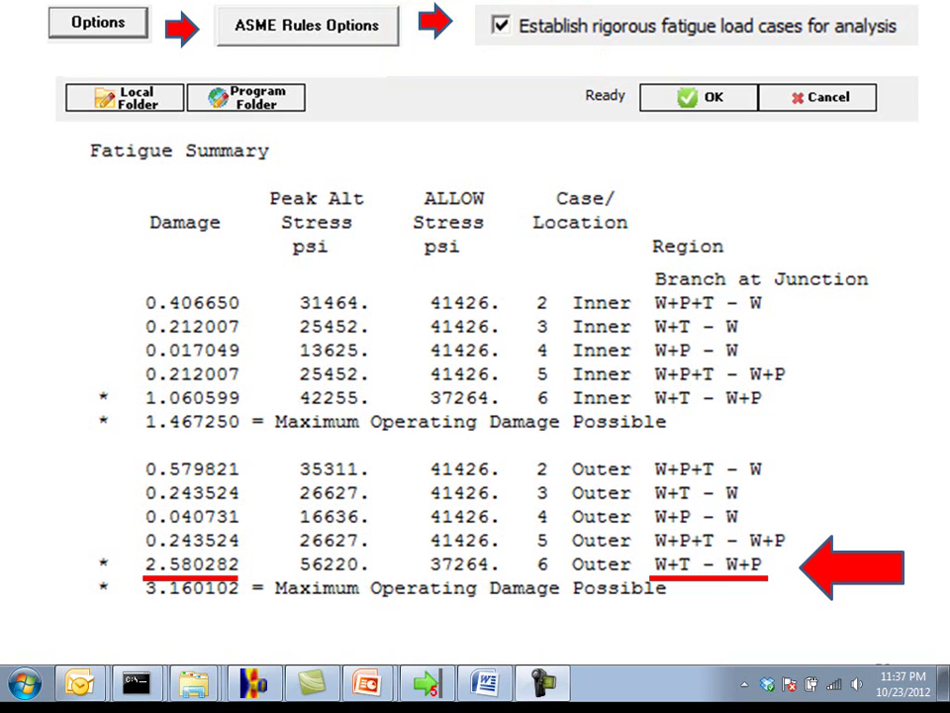
{"action": "key", "text": "Right"}
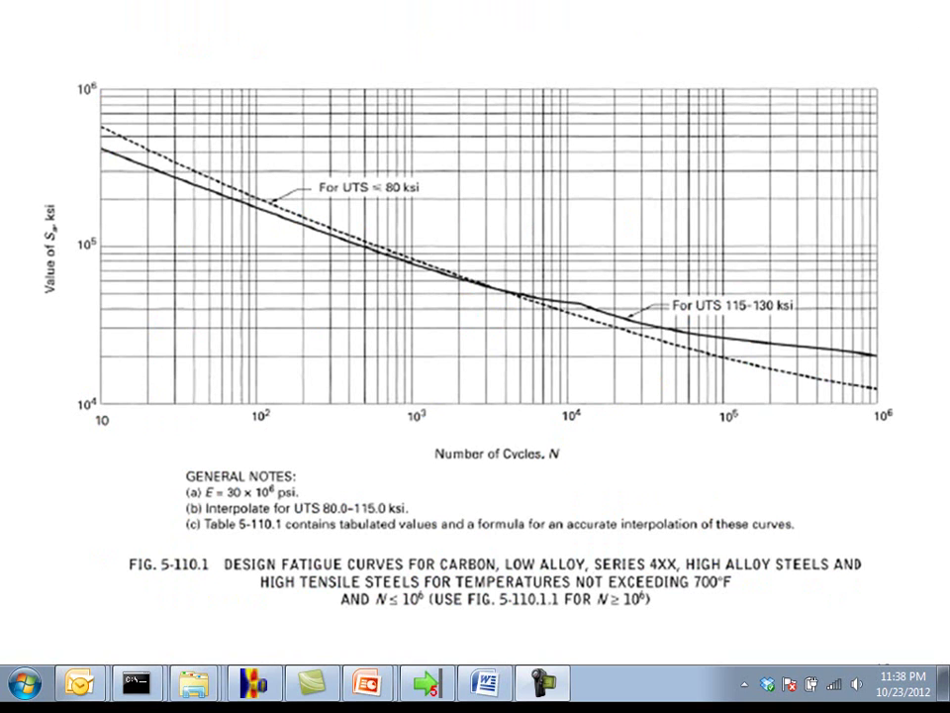